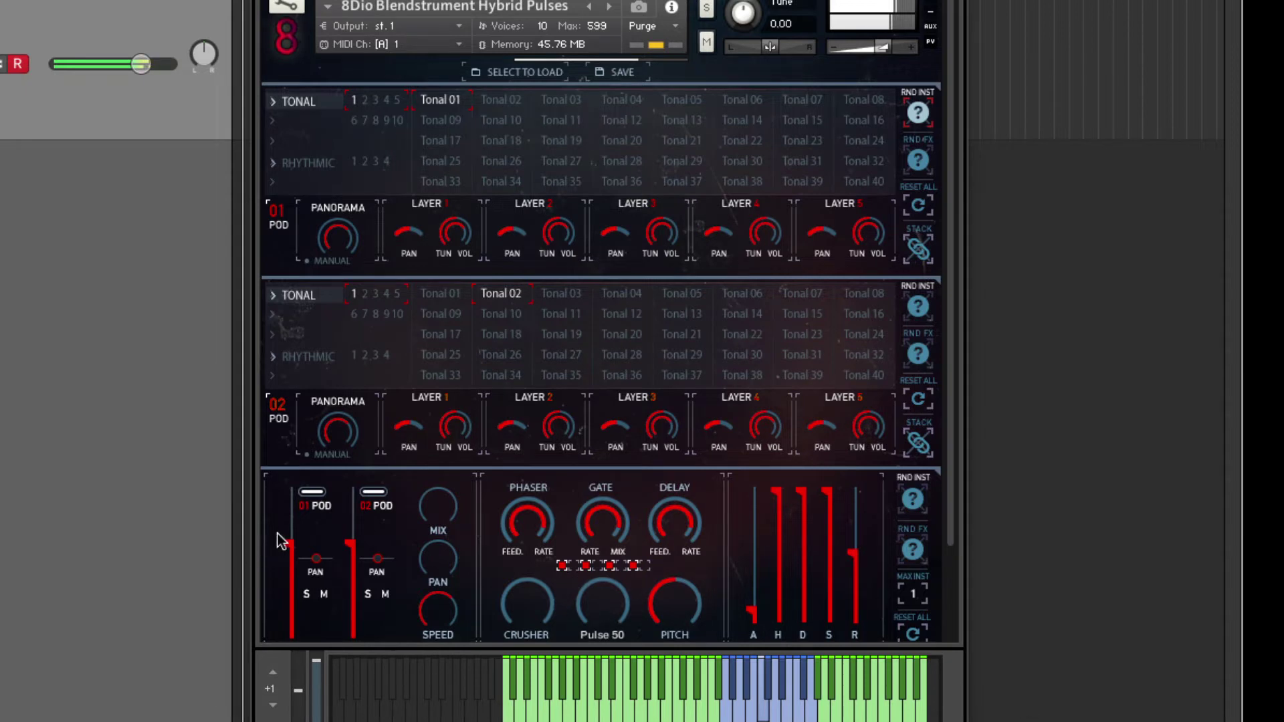
Try the level and pan controls of pods 01 and 02, and solo each pod in turn, ending with neither soloed
{"action": "left_click_drag", "start_coordinate": [289, 544], "coordinate": [359, 539]}
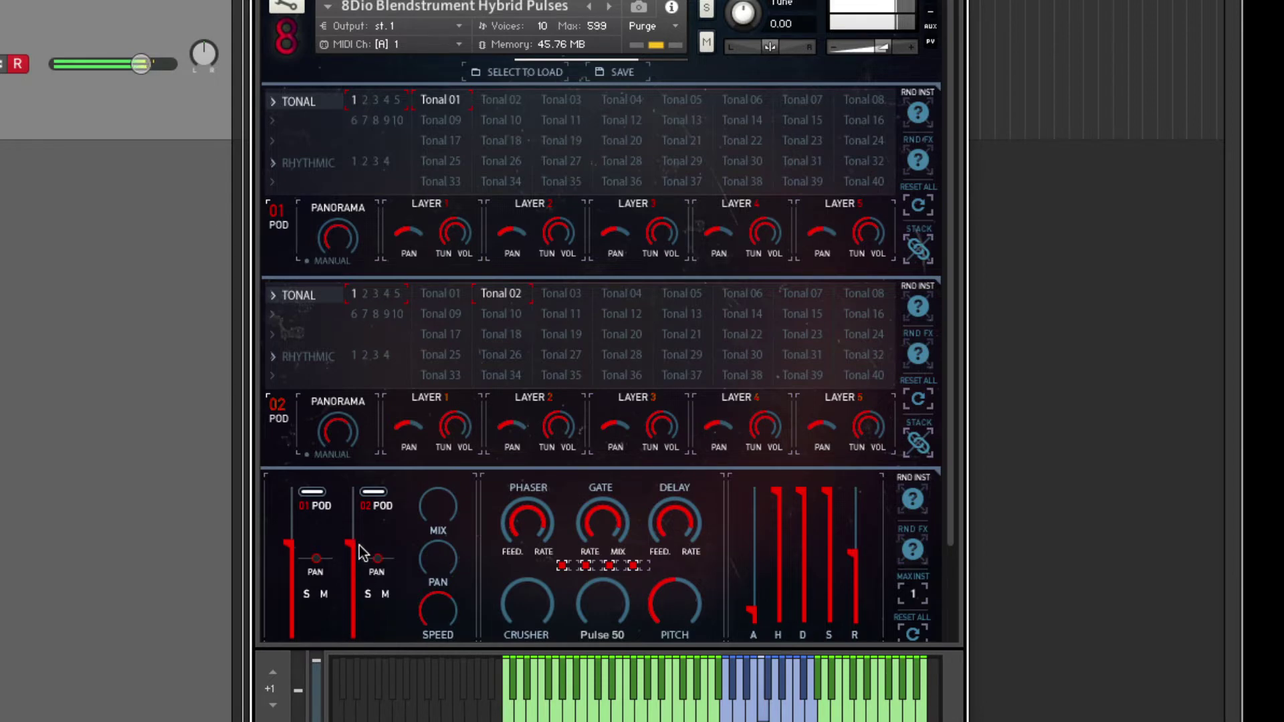
{"action": "mouse_move", "coordinate": [317, 567]}
{"action": "left_mouse_down"}
{"action": "mouse_move", "coordinate": [289, 569]}
{"action": "mouse_move", "coordinate": [367, 568]}
{"action": "mouse_move", "coordinate": [320, 568]}
{"action": "left_mouse_up"}
{"action": "left_click", "coordinate": [307, 596]}
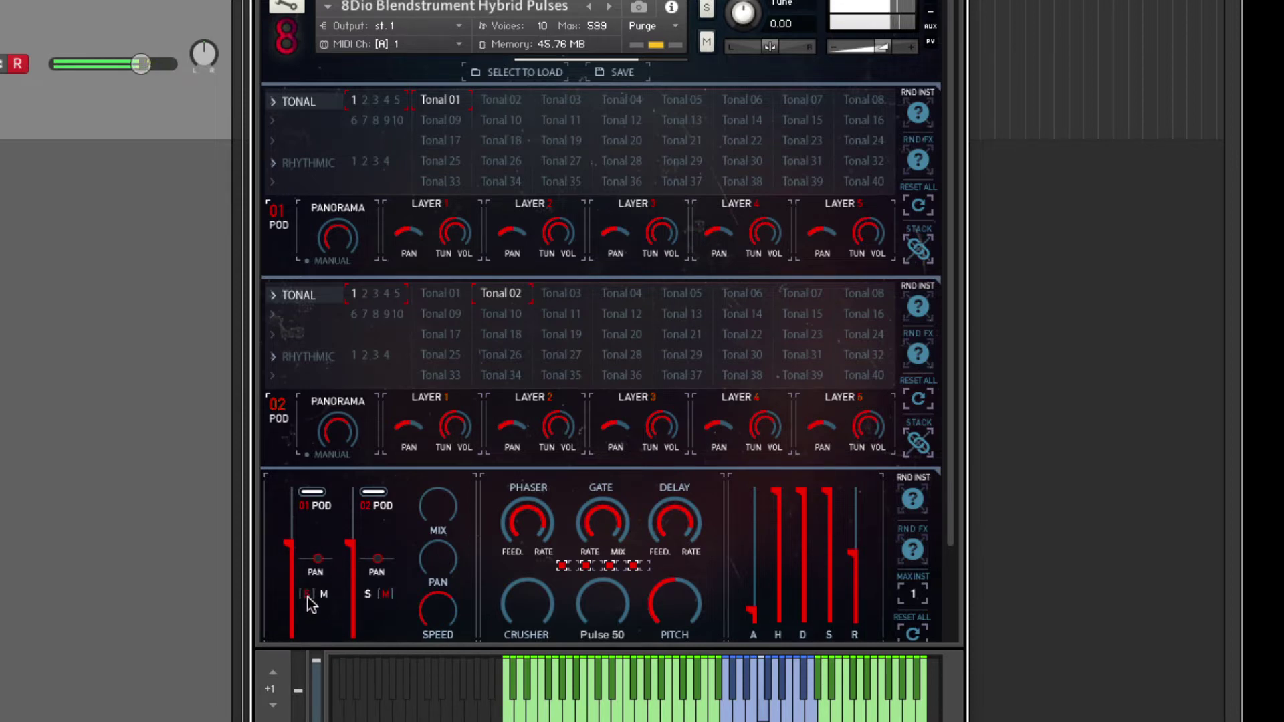
{"action": "left_click", "coordinate": [367, 594]}
{"action": "left_click", "coordinate": [366, 595]}
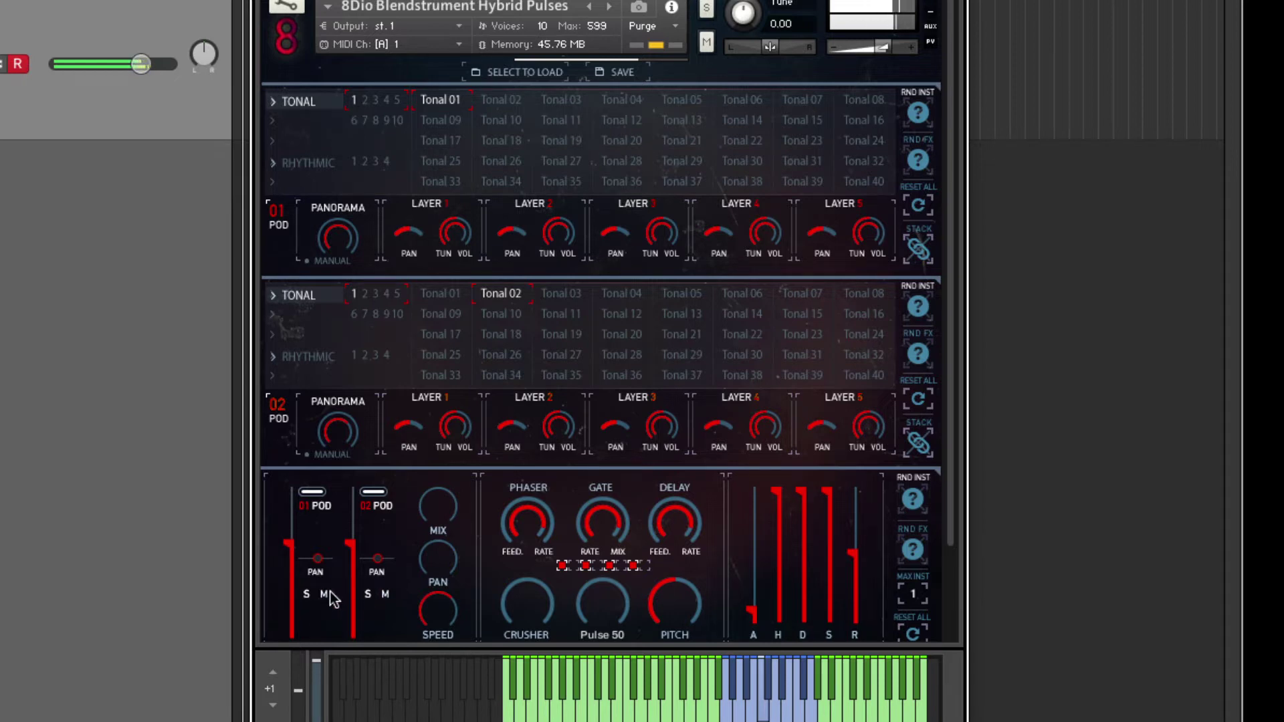
{"action": "left_click", "coordinate": [318, 495]}
Sweep the Speed, Pan and Mix knobs beside the pod faders, ending with Speed low and Pan and Mix at zero
{"action": "left_click_drag", "start_coordinate": [430, 610], "coordinate": [439, 472]}
{"action": "left_click_drag", "start_coordinate": [434, 610], "coordinate": [435, 714]}
{"action": "left_click_drag", "start_coordinate": [438, 568], "coordinate": [436, 559]}
{"action": "left_click_drag", "start_coordinate": [439, 609], "coordinate": [436, 579]}
{"action": "left_click_drag", "start_coordinate": [441, 515], "coordinate": [442, 423]}
{"action": "left_click_drag", "start_coordinate": [441, 423], "coordinate": [439, 714]}
Try different Phaser, Gate and Delay amounts, and turn all three effects down to zero
{"action": "left_click_drag", "start_coordinate": [525, 564], "coordinate": [498, 514]}
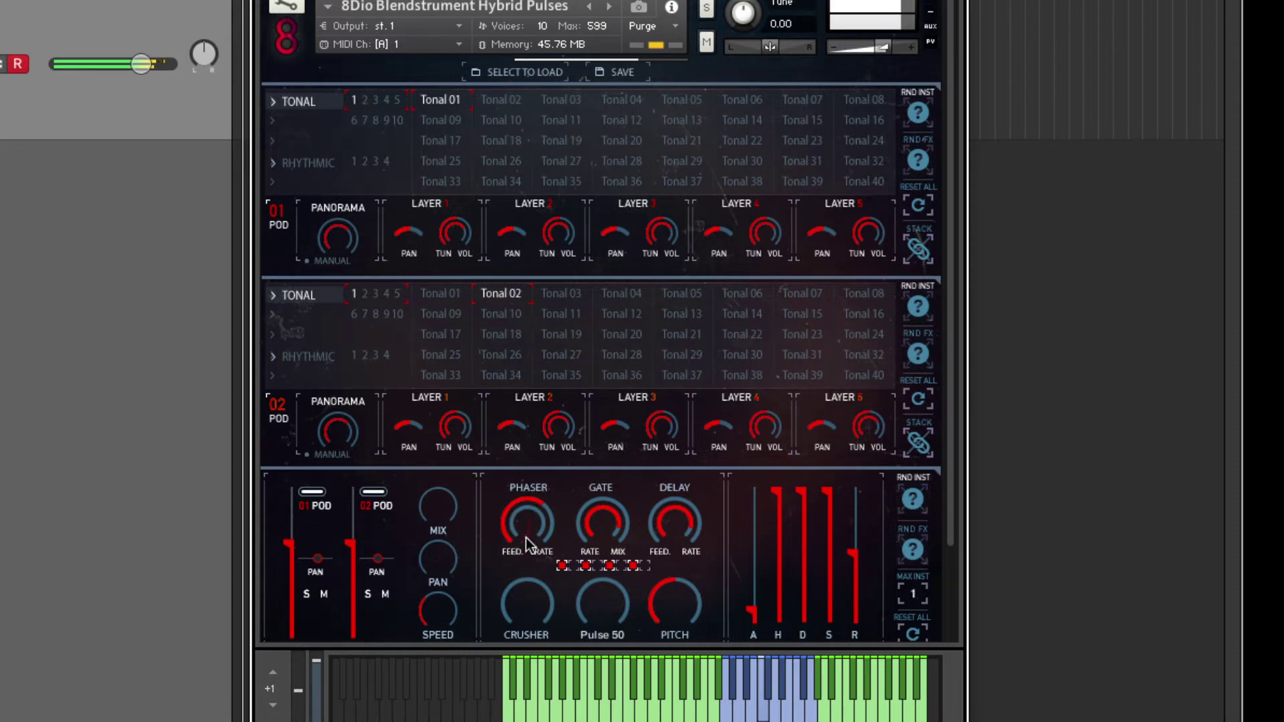
{"action": "left_click_drag", "start_coordinate": [508, 515], "coordinate": [502, 678]}
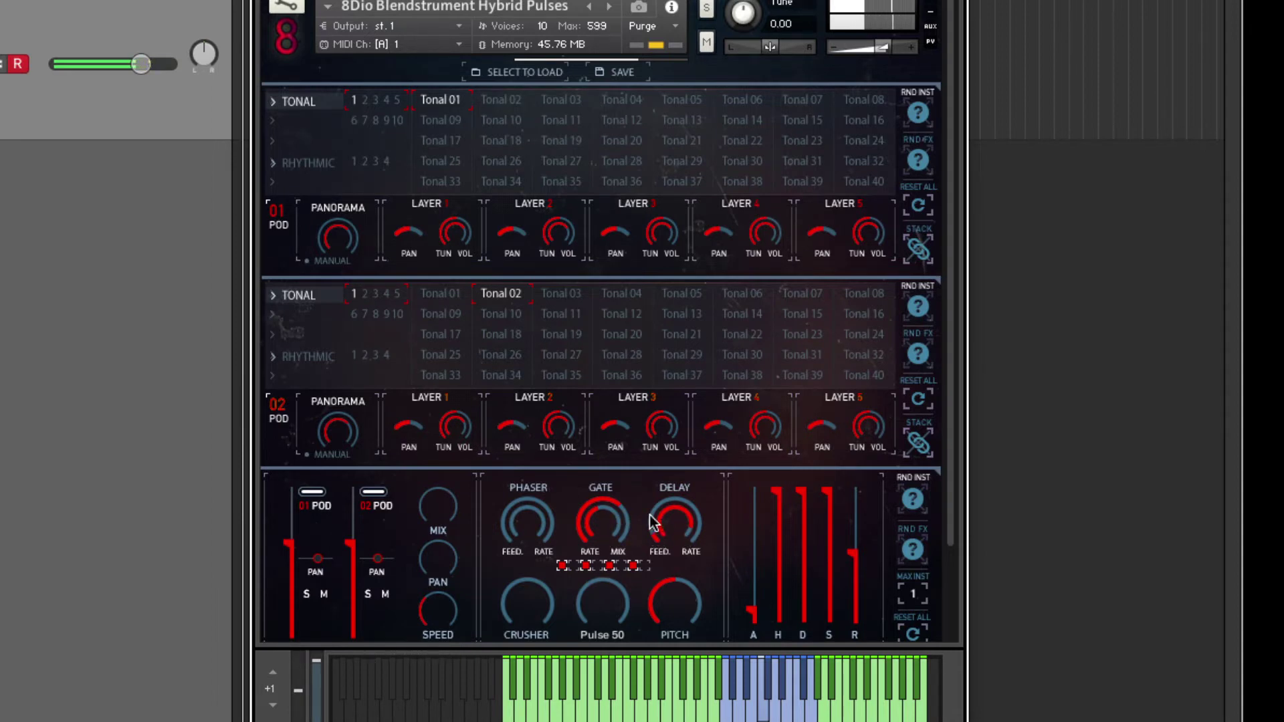
{"action": "left_click_drag", "start_coordinate": [664, 533], "coordinate": [662, 377]}
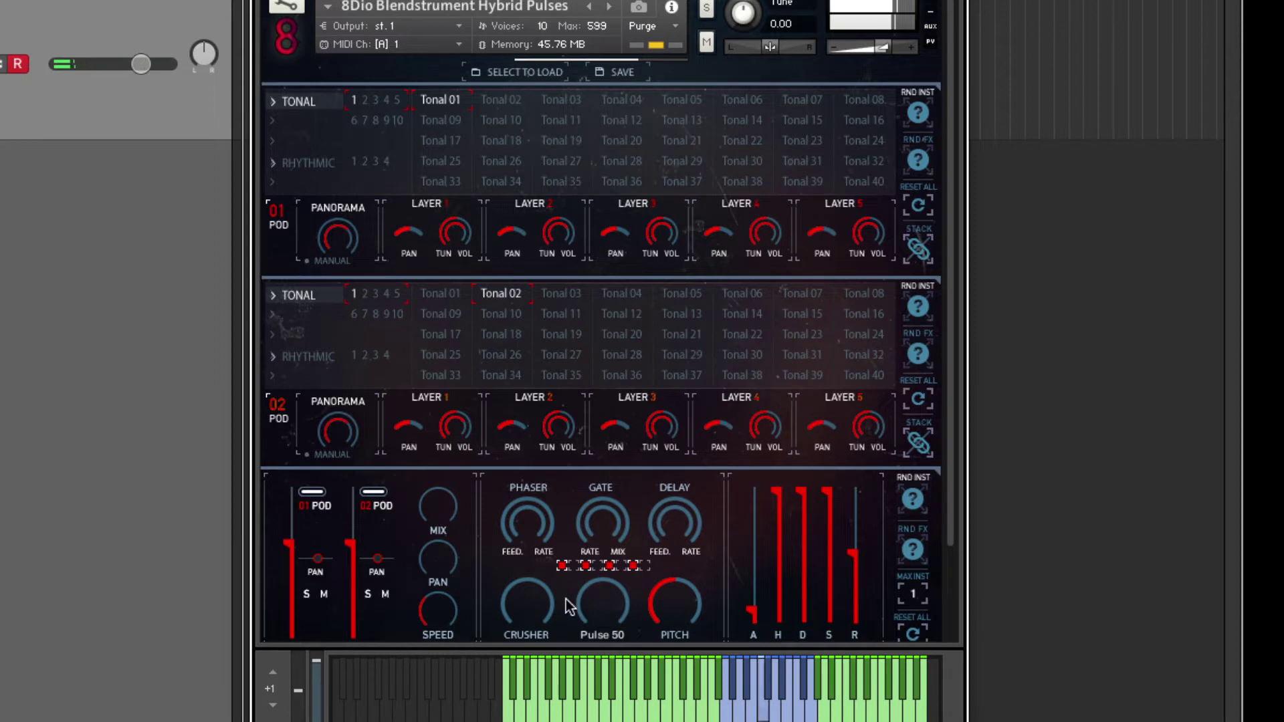
Try raised Crusher, Pulse 50 and Pitch settings, and return Crusher and Pulse 50 to zero and Pitch to its midpoint
{"action": "left_click_drag", "start_coordinate": [531, 595], "coordinate": [531, 548]}
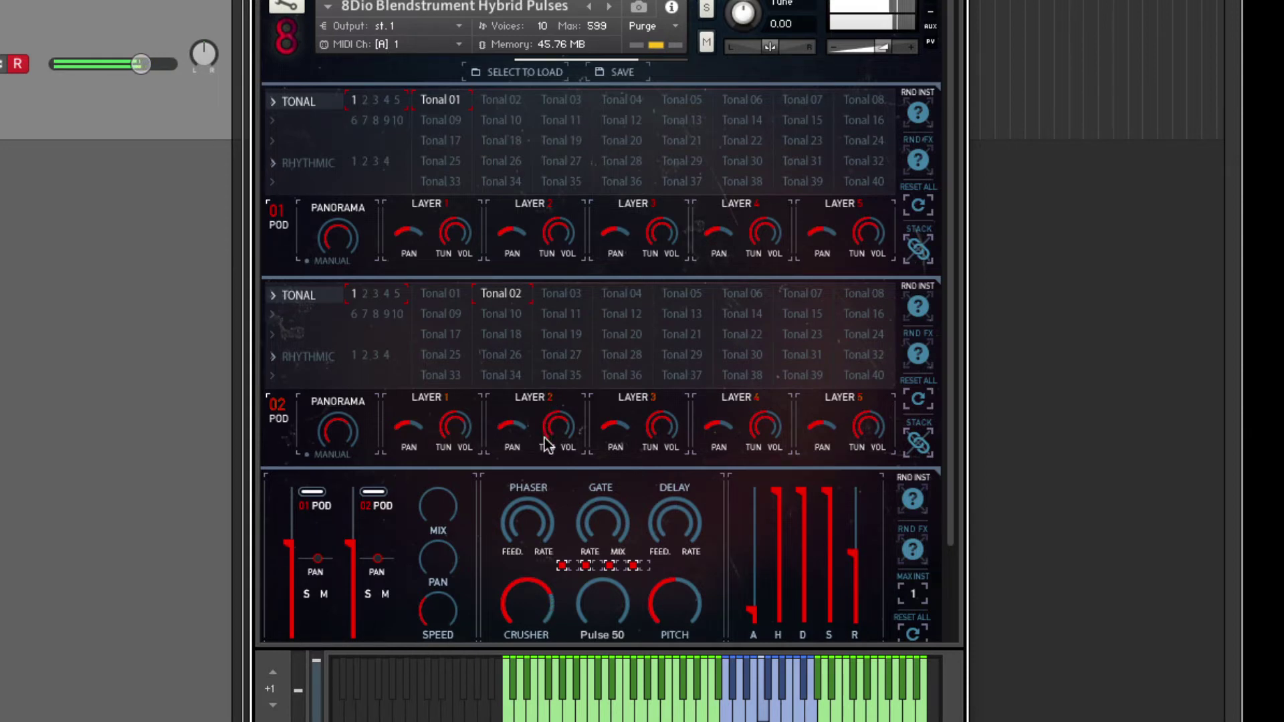
{"action": "left_click", "coordinate": [529, 594], "text": "ctrl"}
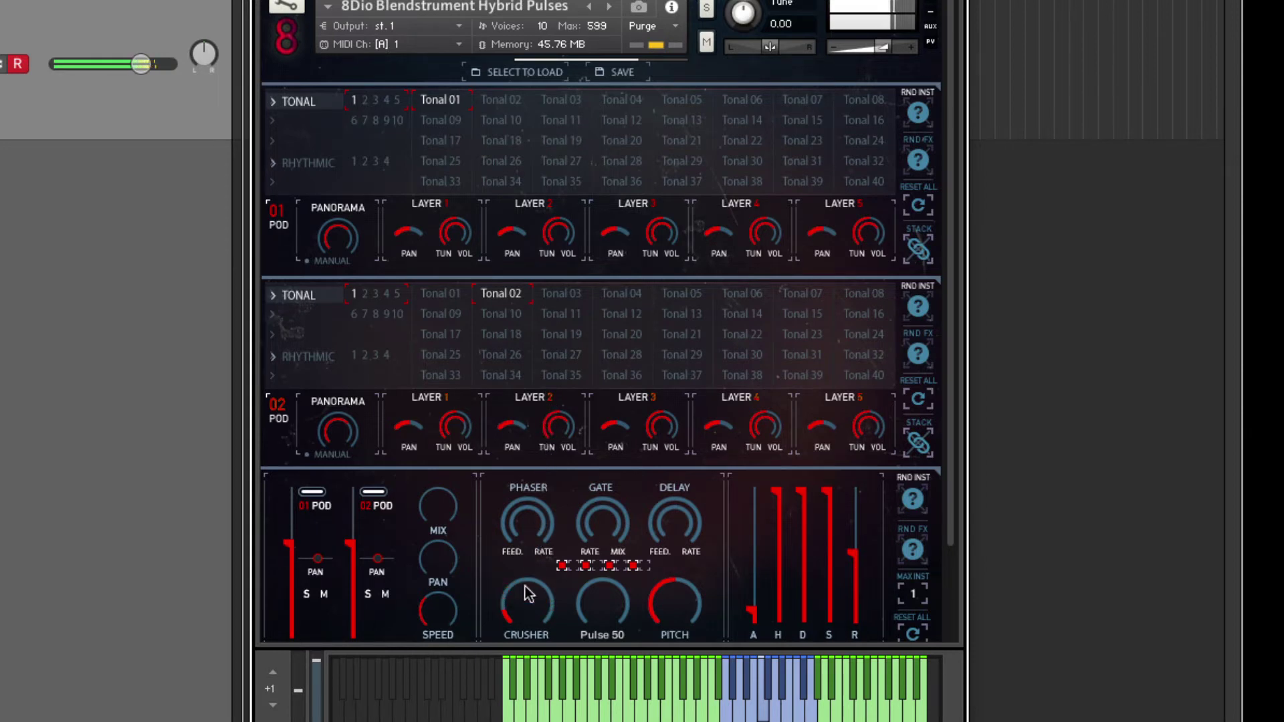
{"action": "left_click_drag", "start_coordinate": [529, 593], "coordinate": [508, 681]}
{"action": "left_click_drag", "start_coordinate": [579, 575], "coordinate": [596, 396]}
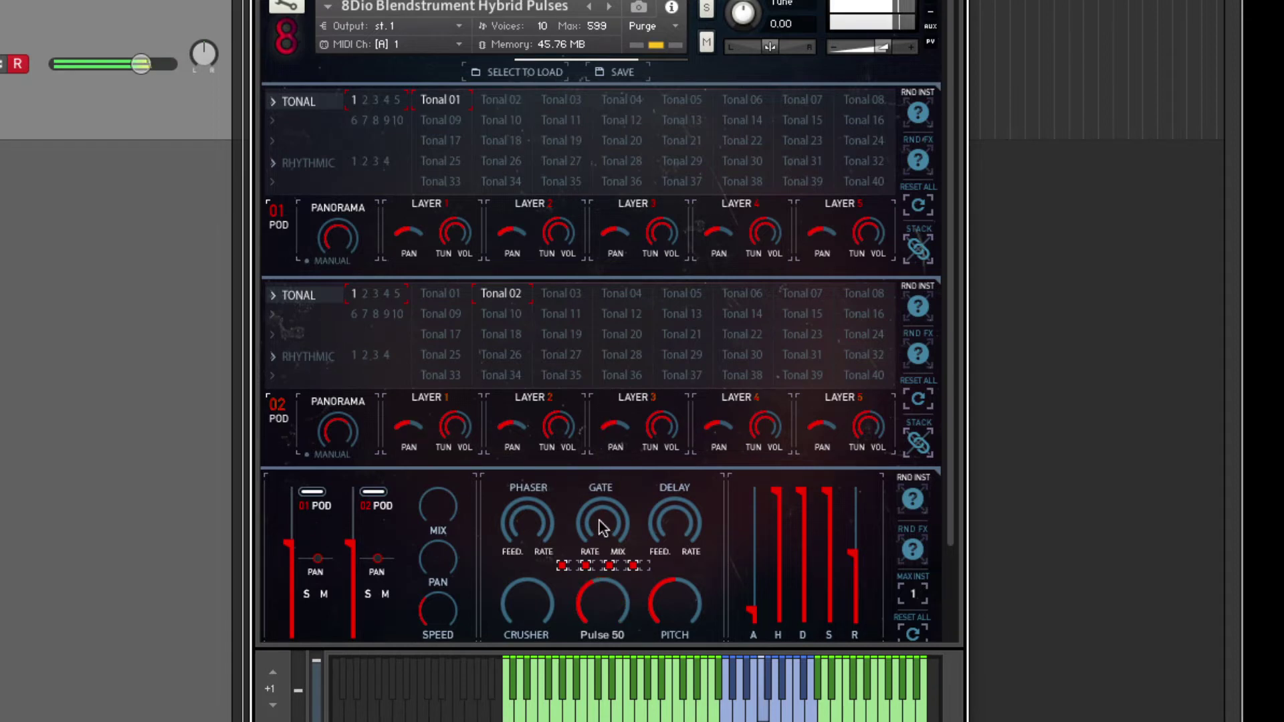
{"action": "left_click_drag", "start_coordinate": [603, 589], "coordinate": [610, 679]}
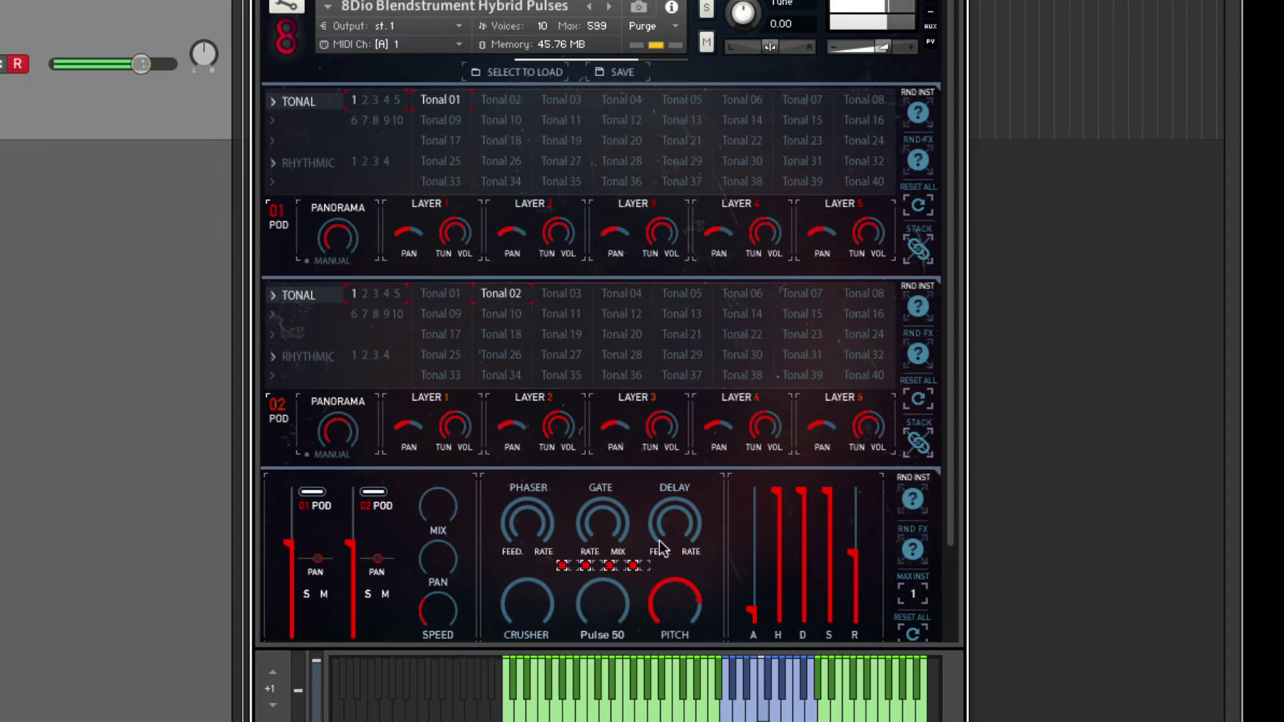
{"action": "left_click_drag", "start_coordinate": [665, 588], "coordinate": [664, 602]}
Change the eight-step pattern to only steps 2, 4, 6 and 8, and sweep Crusher up and back to zero
{"action": "left_click", "coordinate": [573, 565]}
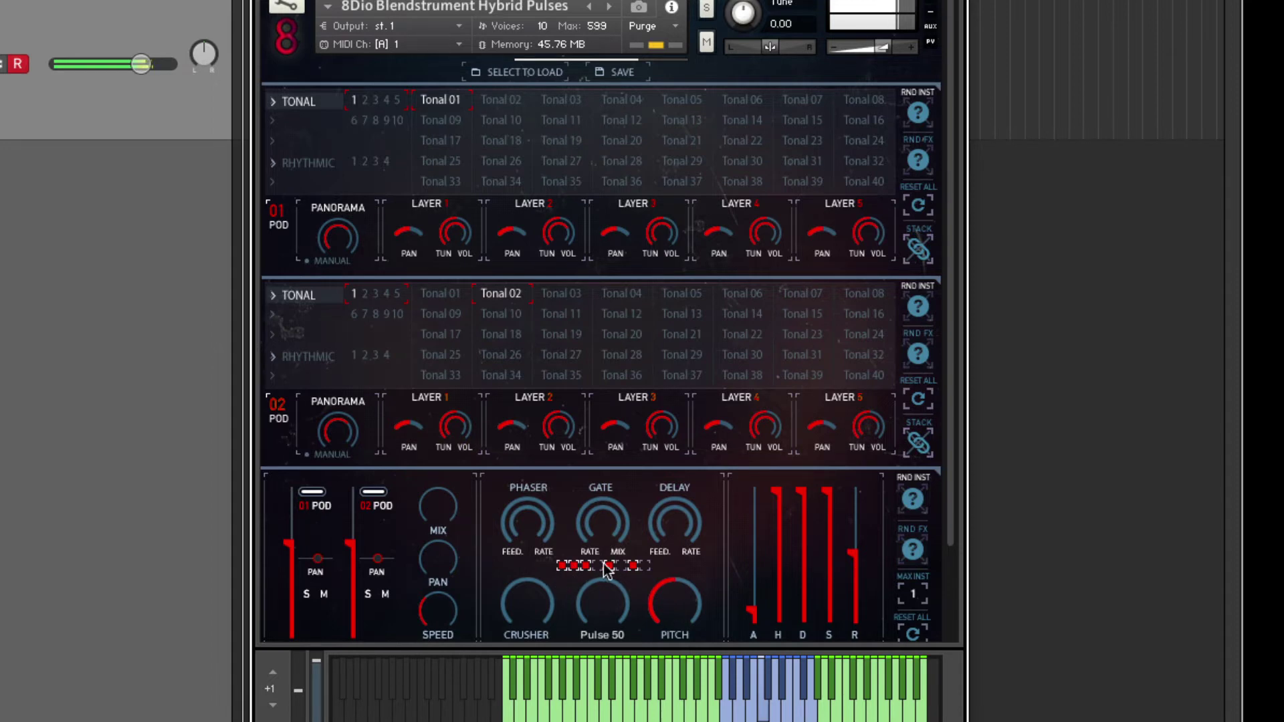
{"action": "left_click", "coordinate": [598, 566]}
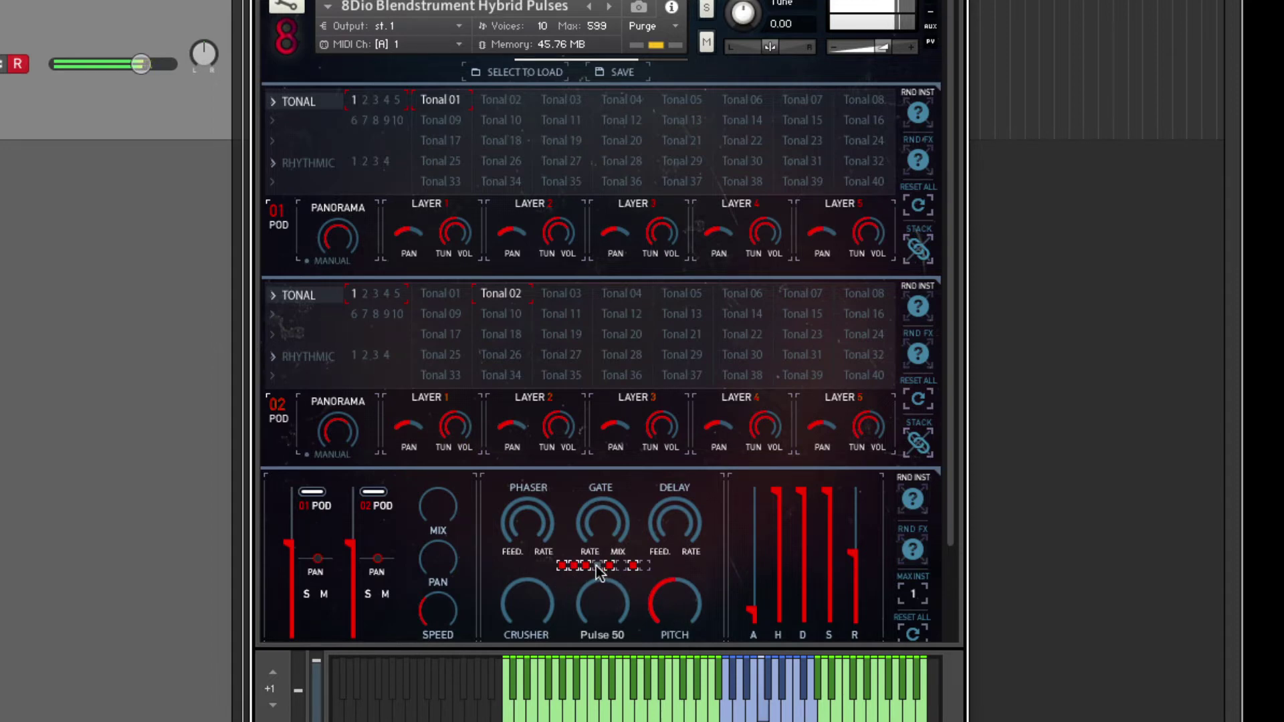
{"action": "left_click", "coordinate": [646, 566]}
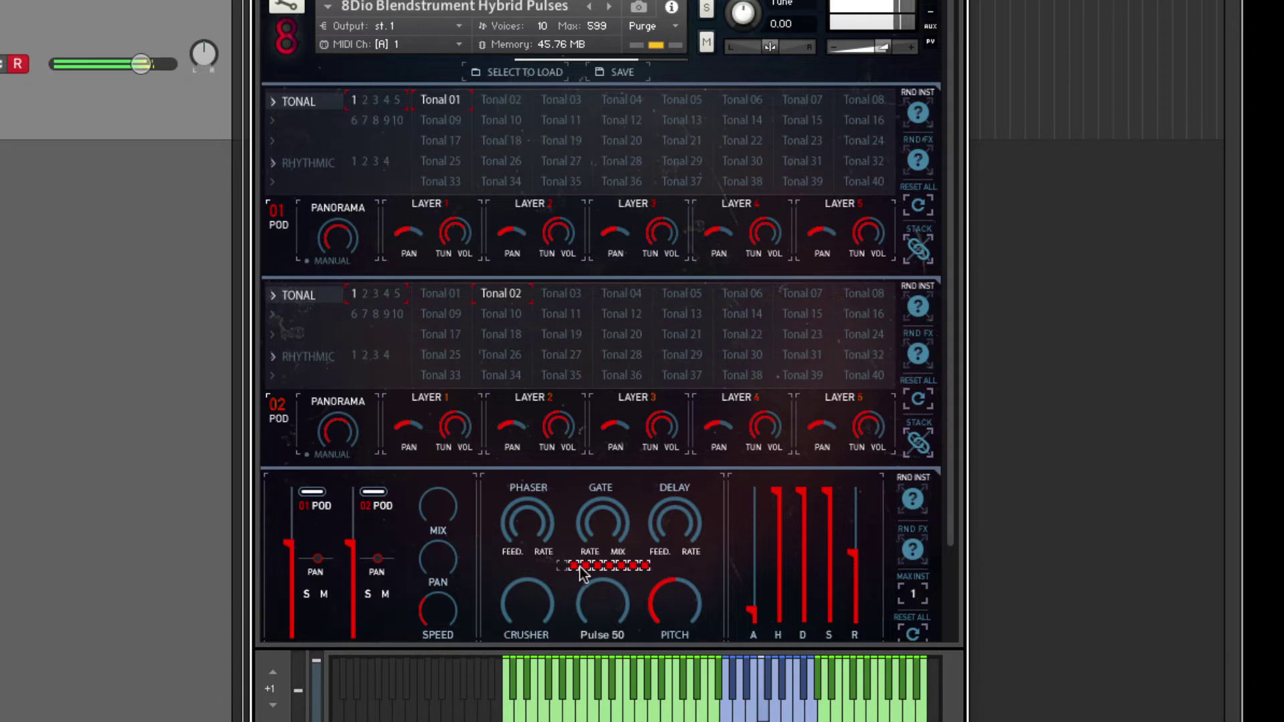
{"action": "left_click", "coordinate": [586, 565]}
{"action": "left_click", "coordinate": [610, 566]}
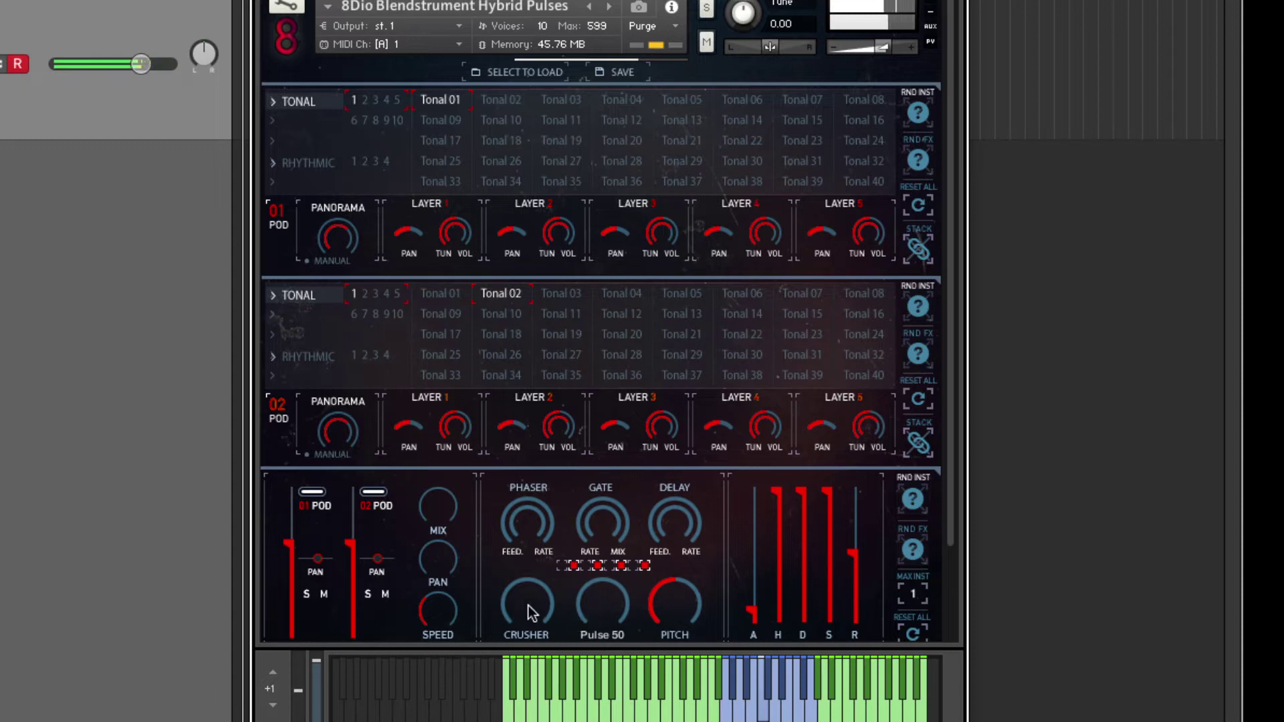
{"action": "left_click_drag", "start_coordinate": [528, 605], "coordinate": [519, 467]}
{"action": "left_click_drag", "start_coordinate": [528, 595], "coordinate": [565, 673]}
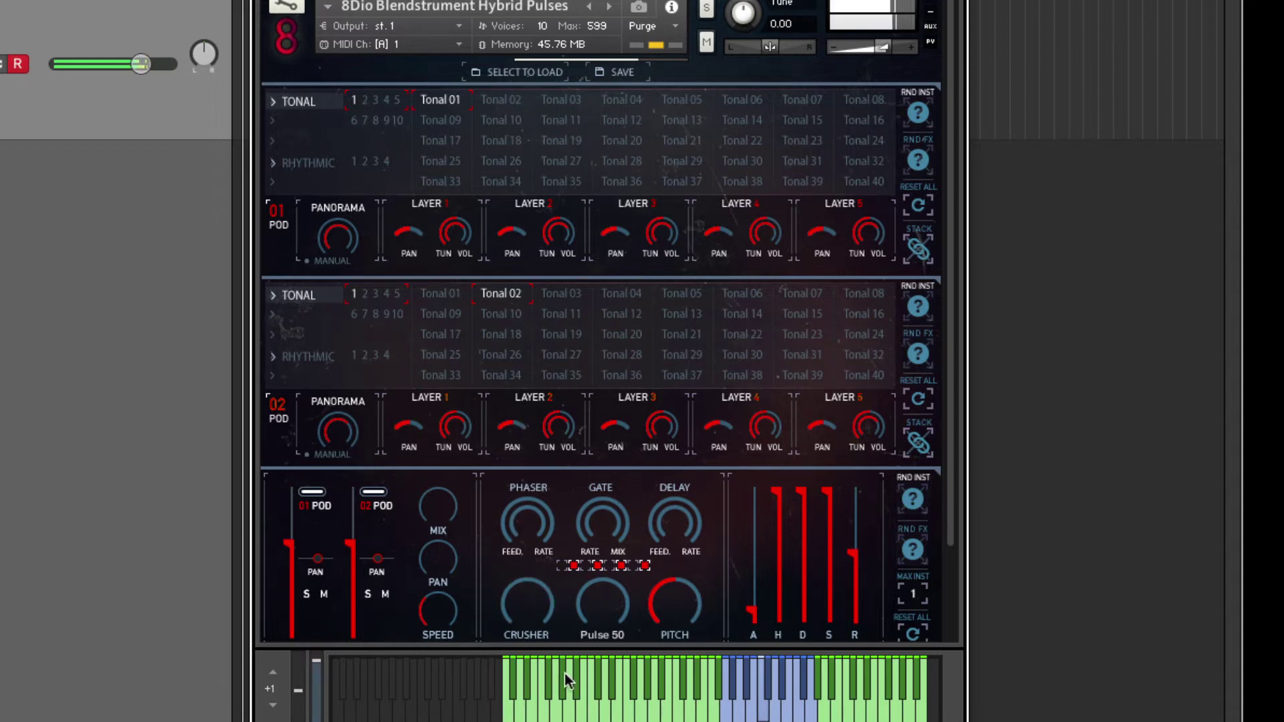
Activate all eight steps of the pattern and raise the Pulse 50 amount
{"action": "left_click", "coordinate": [586, 566]}
{"action": "left_click", "coordinate": [610, 566]}
{"action": "left_click", "coordinate": [634, 566]}
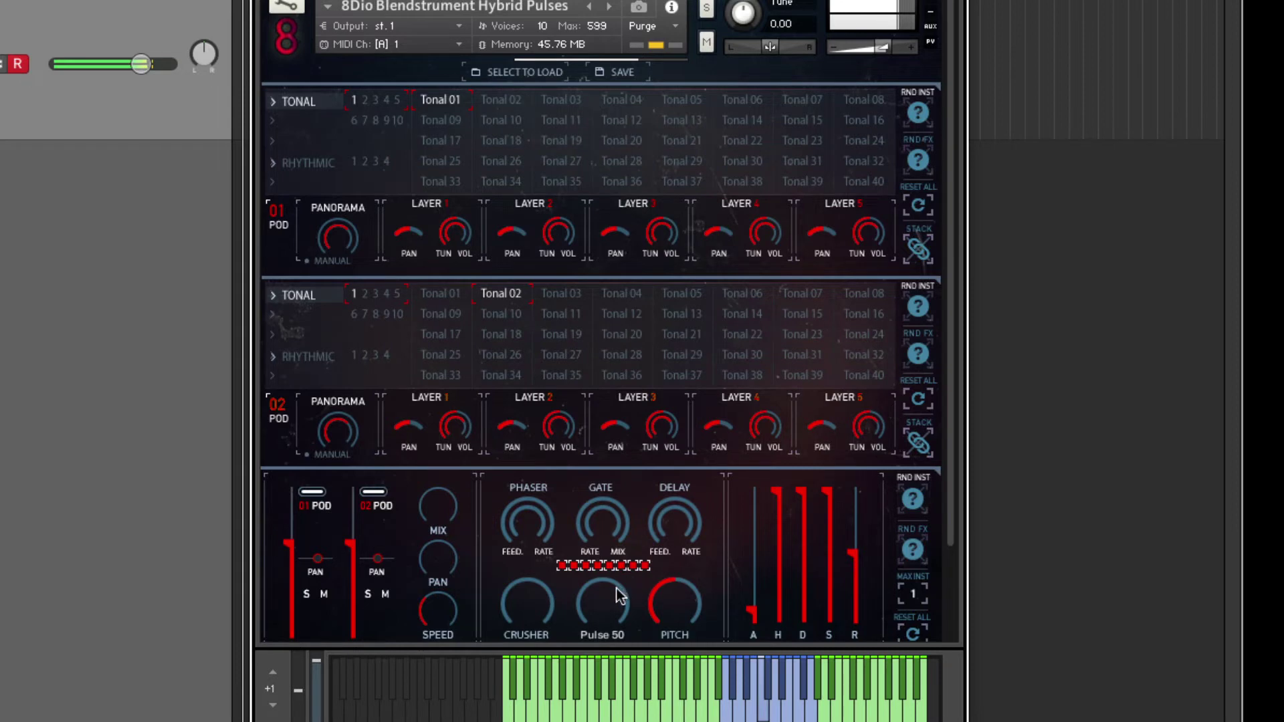
{"action": "left_click_drag", "start_coordinate": [619, 595], "coordinate": [621, 540]}
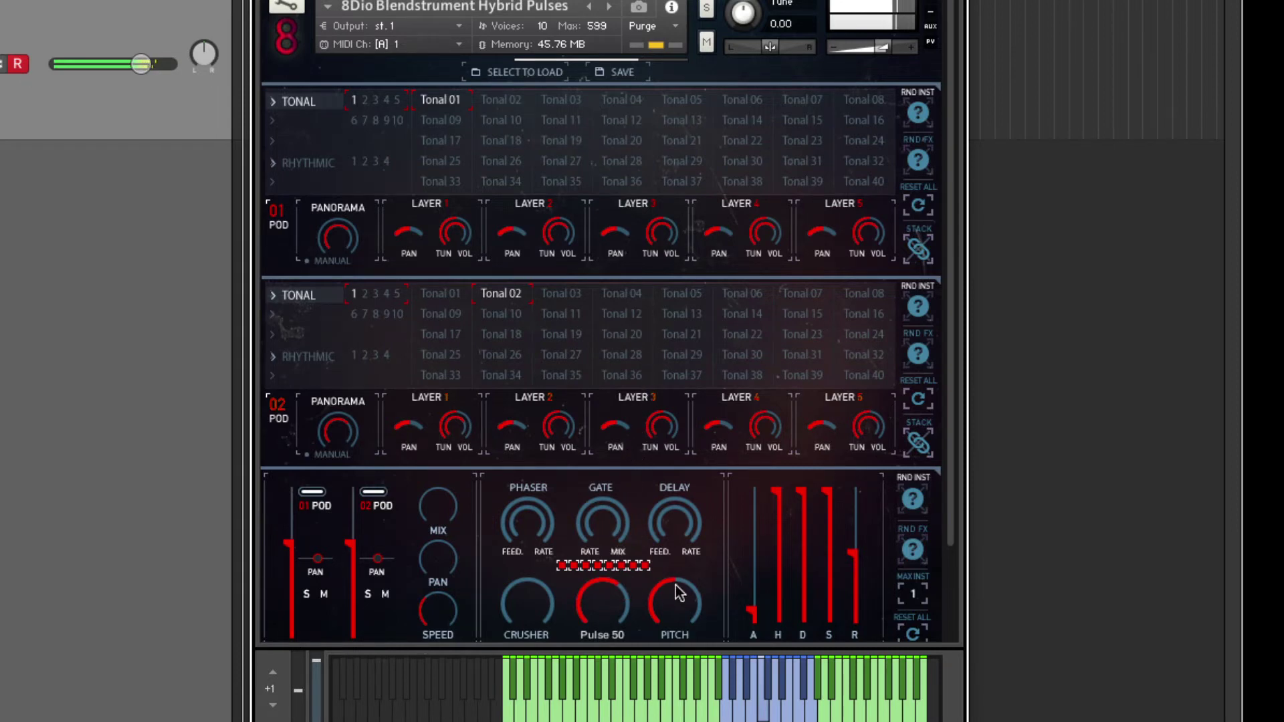
Switch off all eight steps of the pattern and return the Pulse 50 amount to zero
{"action": "left_click", "coordinate": [645, 566]}
{"action": "left_click_drag", "start_coordinate": [622, 565], "coordinate": [559, 567]}
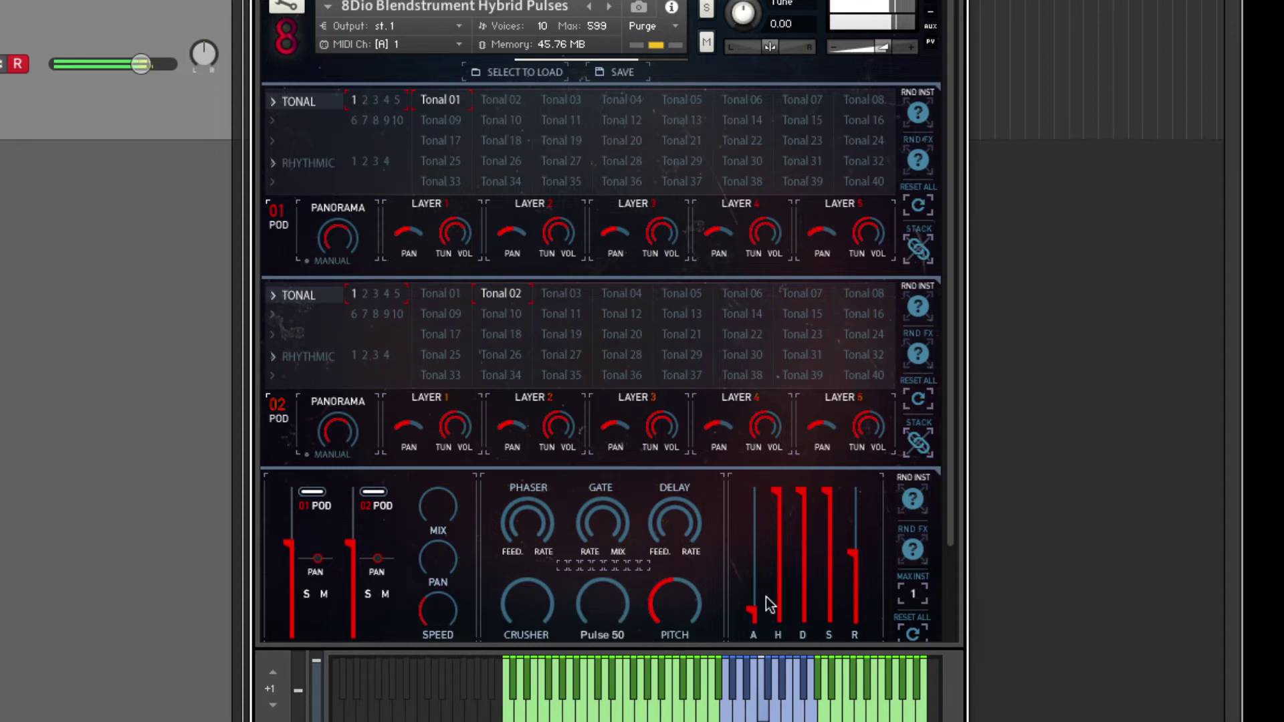
Lower the envelope's decay, sustain, release and attack to minimum, with hold just under halfway
{"action": "left_click_drag", "start_coordinate": [755, 611], "coordinate": [762, 486]}
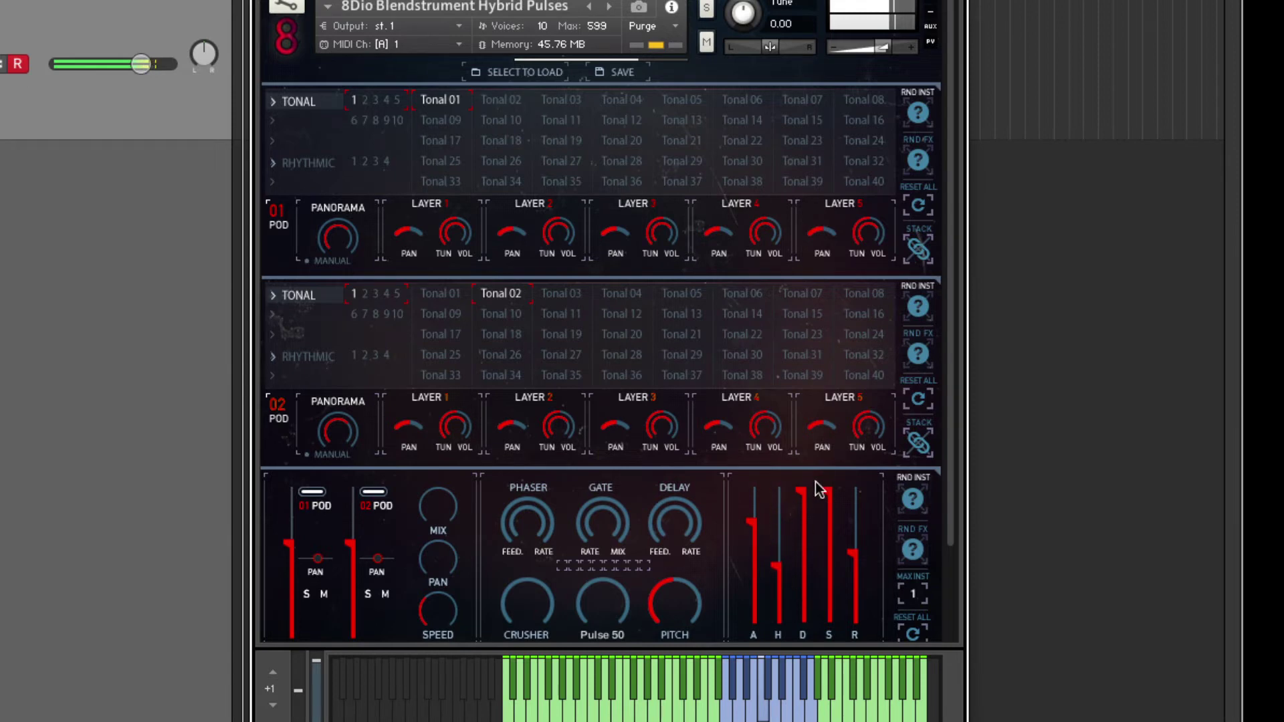
{"action": "left_click_drag", "start_coordinate": [804, 493], "coordinate": [814, 664]}
{"action": "left_click_drag", "start_coordinate": [825, 493], "coordinate": [828, 620]}
{"action": "left_click_drag", "start_coordinate": [853, 552], "coordinate": [853, 619]}
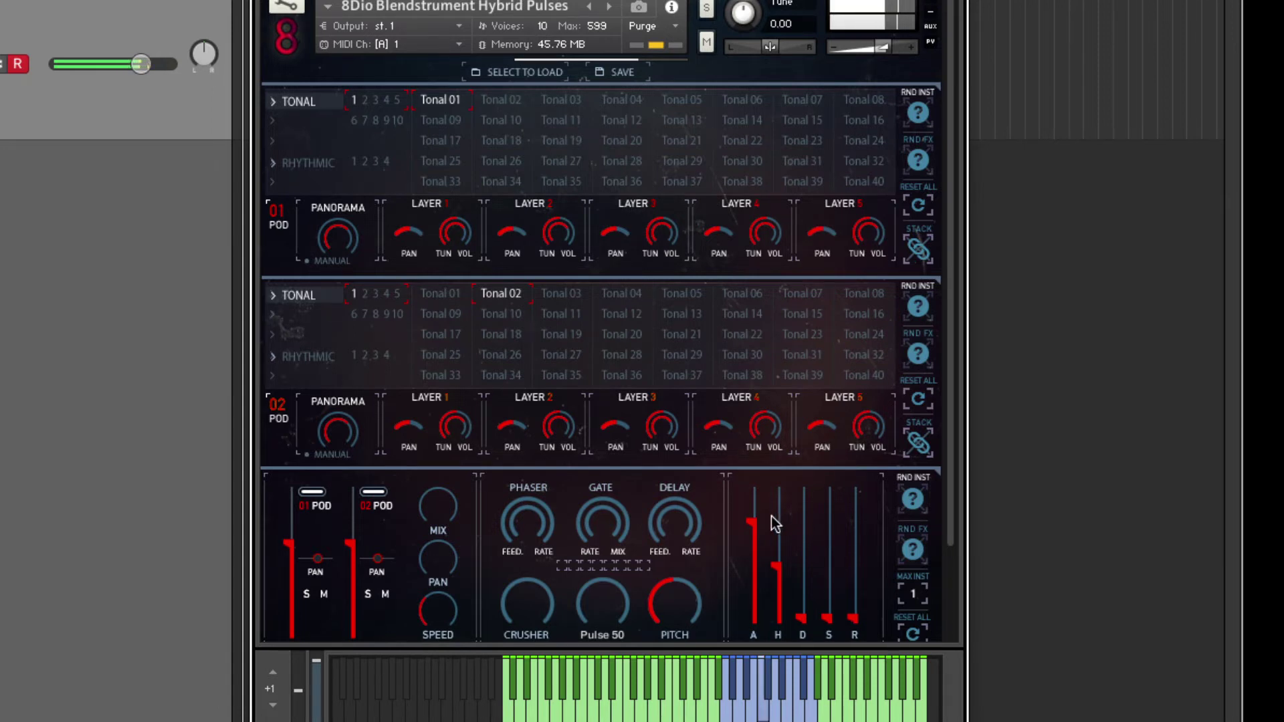
{"action": "left_click_drag", "start_coordinate": [754, 520], "coordinate": [752, 619]}
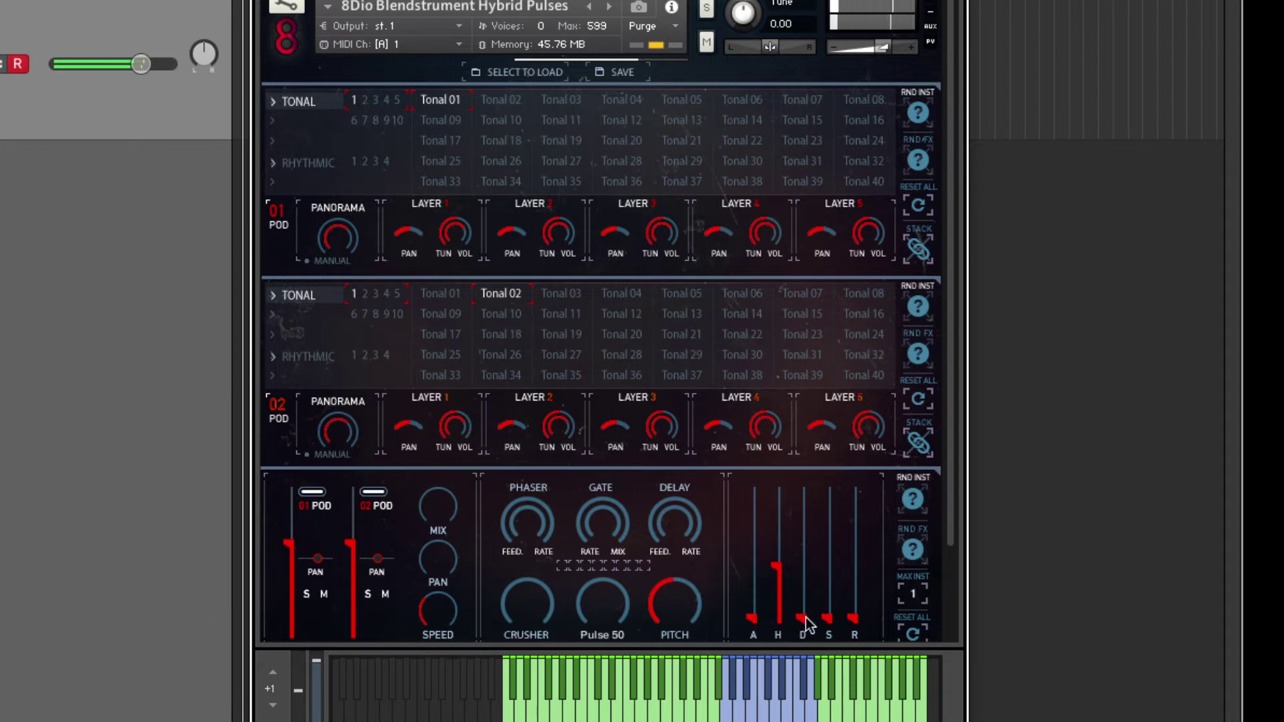
Set the envelope's decay to about halfway, hold to minimum and attack to about a third
{"action": "left_click_drag", "start_coordinate": [803, 617], "coordinate": [802, 515]}
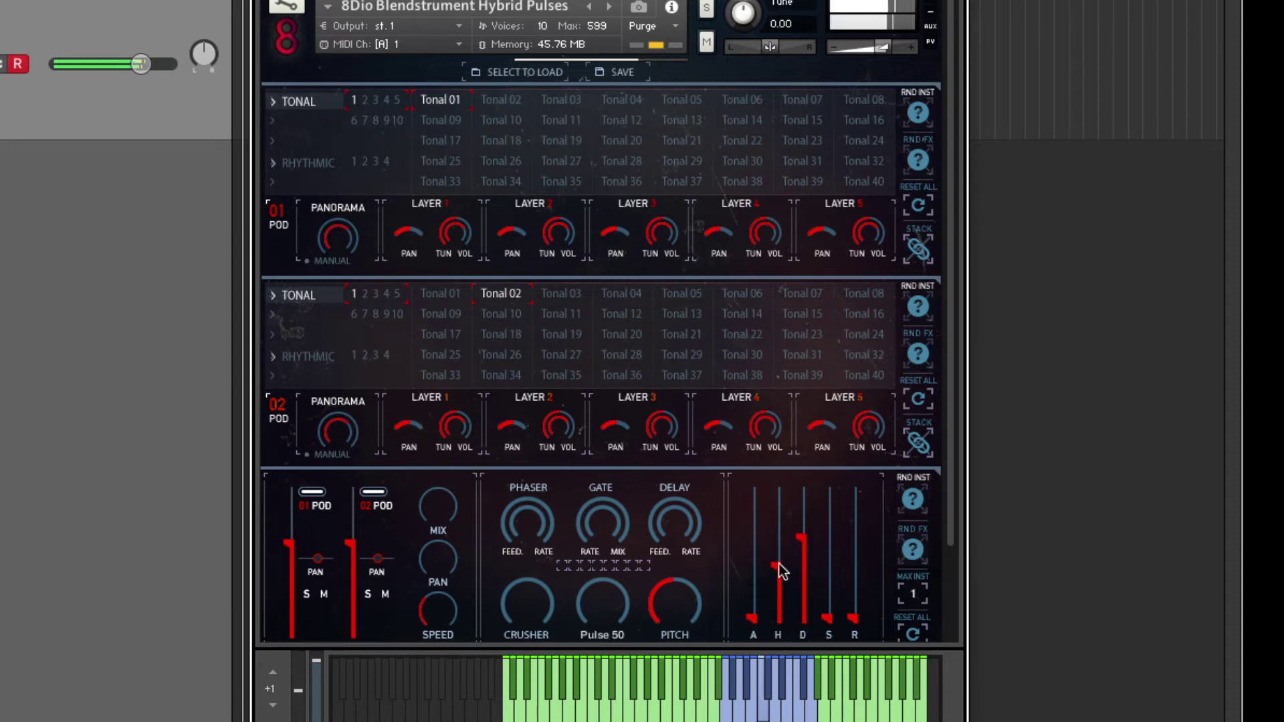
{"action": "left_click_drag", "start_coordinate": [778, 563], "coordinate": [779, 618]}
{"action": "left_click_drag", "start_coordinate": [800, 547], "coordinate": [790, 563]}
{"action": "left_click_drag", "start_coordinate": [755, 615], "coordinate": [753, 573]}
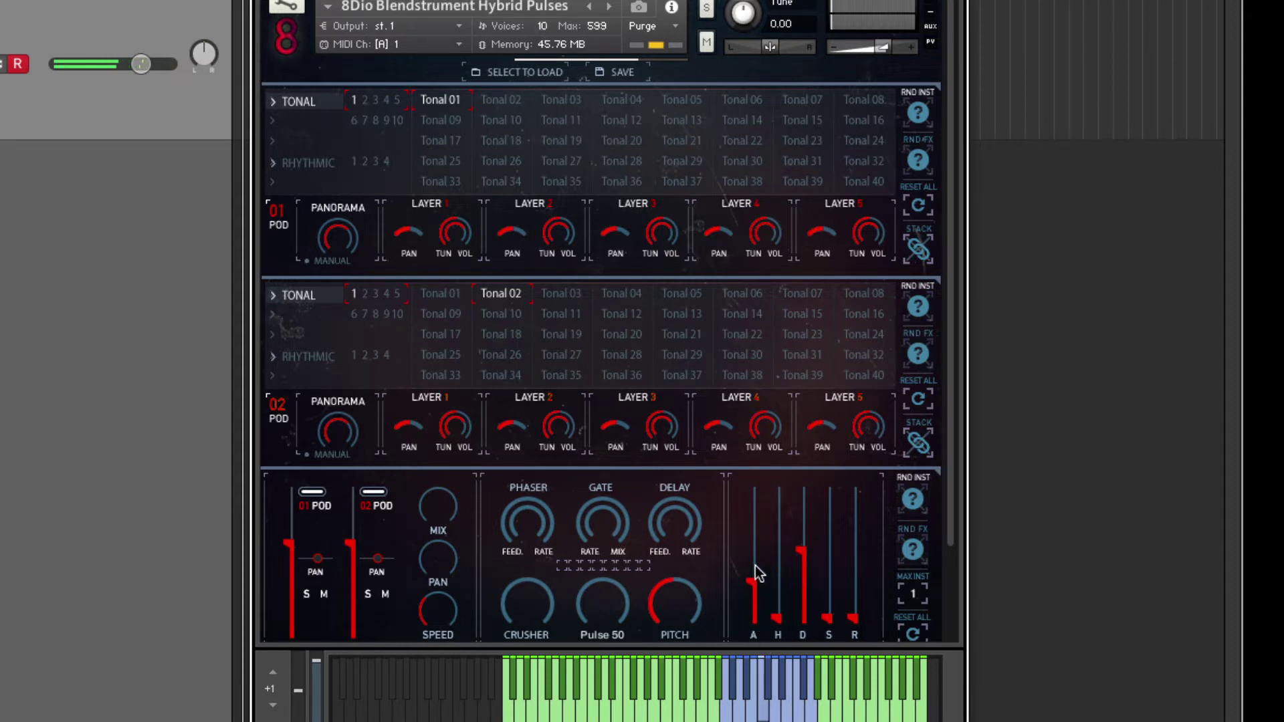
Raise the envelope's hold, sustain, release and decay to more than half of their range
{"action": "left_click_drag", "start_coordinate": [777, 616], "coordinate": [780, 478]}
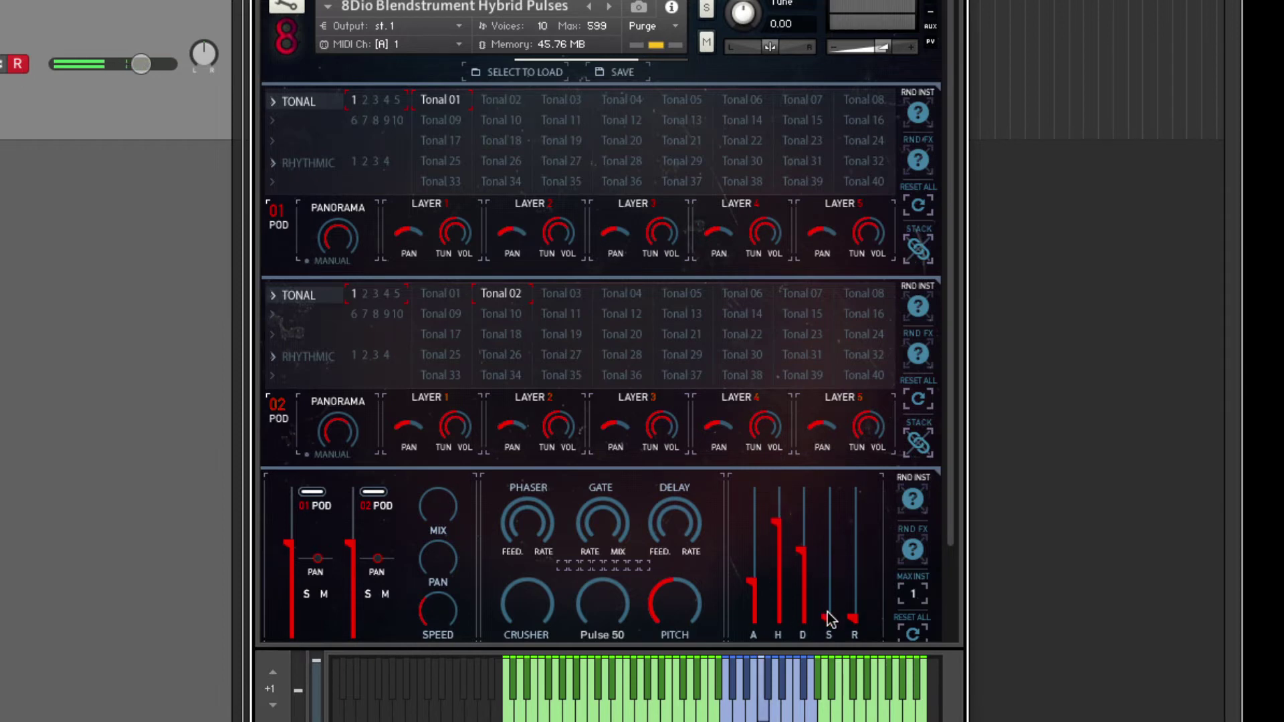
{"action": "left_click_drag", "start_coordinate": [827, 616], "coordinate": [839, 502]}
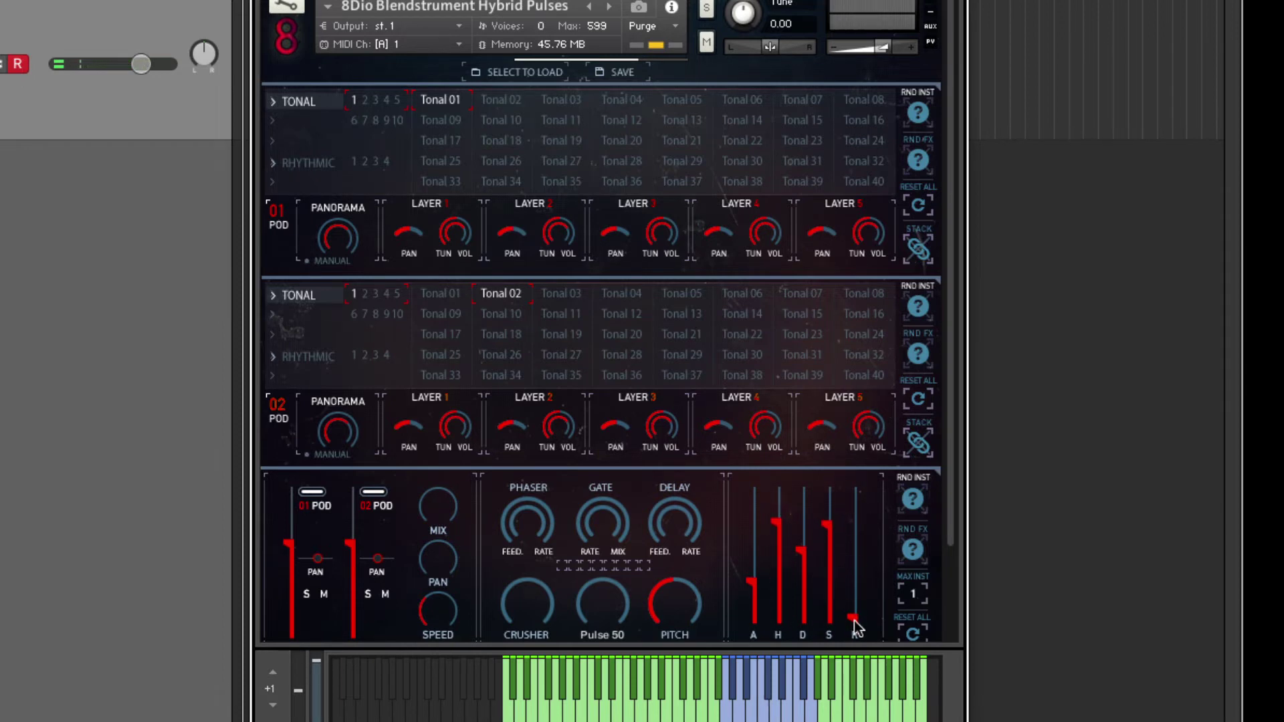
{"action": "left_click_drag", "start_coordinate": [851, 622], "coordinate": [859, 518]}
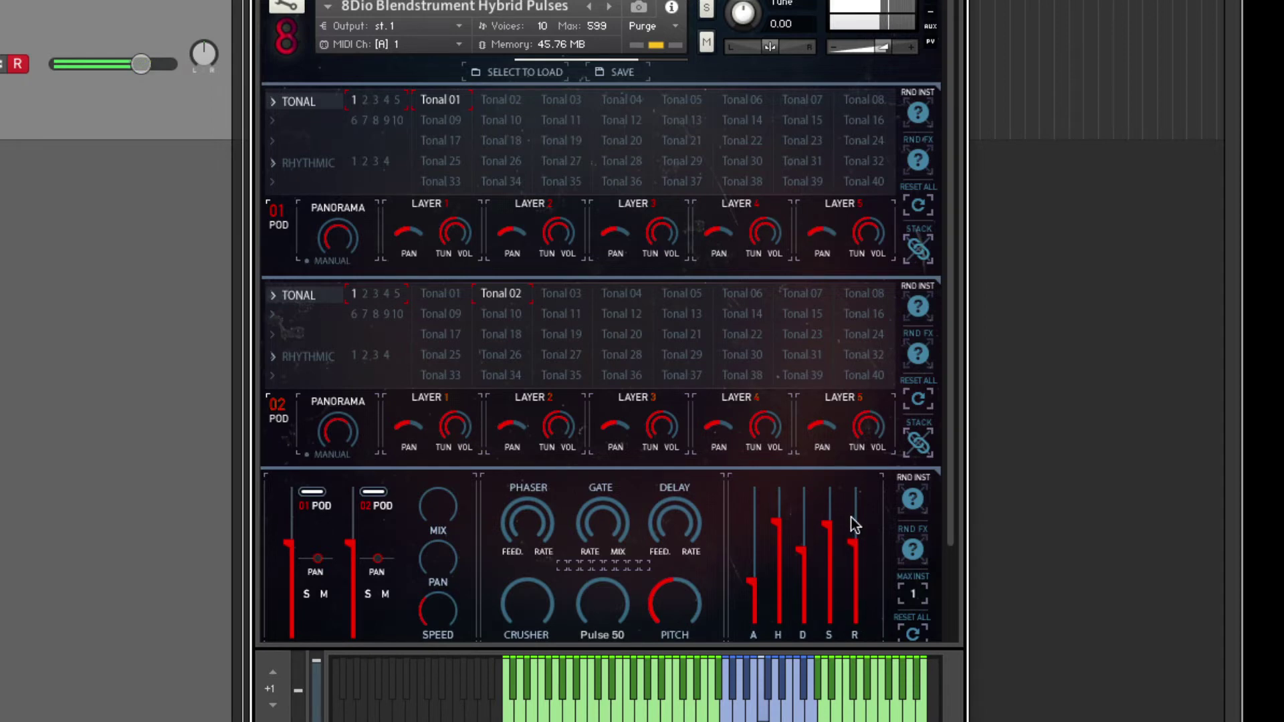
{"action": "left_click_drag", "start_coordinate": [804, 551], "coordinate": [811, 493]}
Set the master section's maximum instruments to 5 and randomize its effects
{"action": "scroll", "coordinate": [920, 595], "scroll_direction": "up", "scroll_amount": 2}
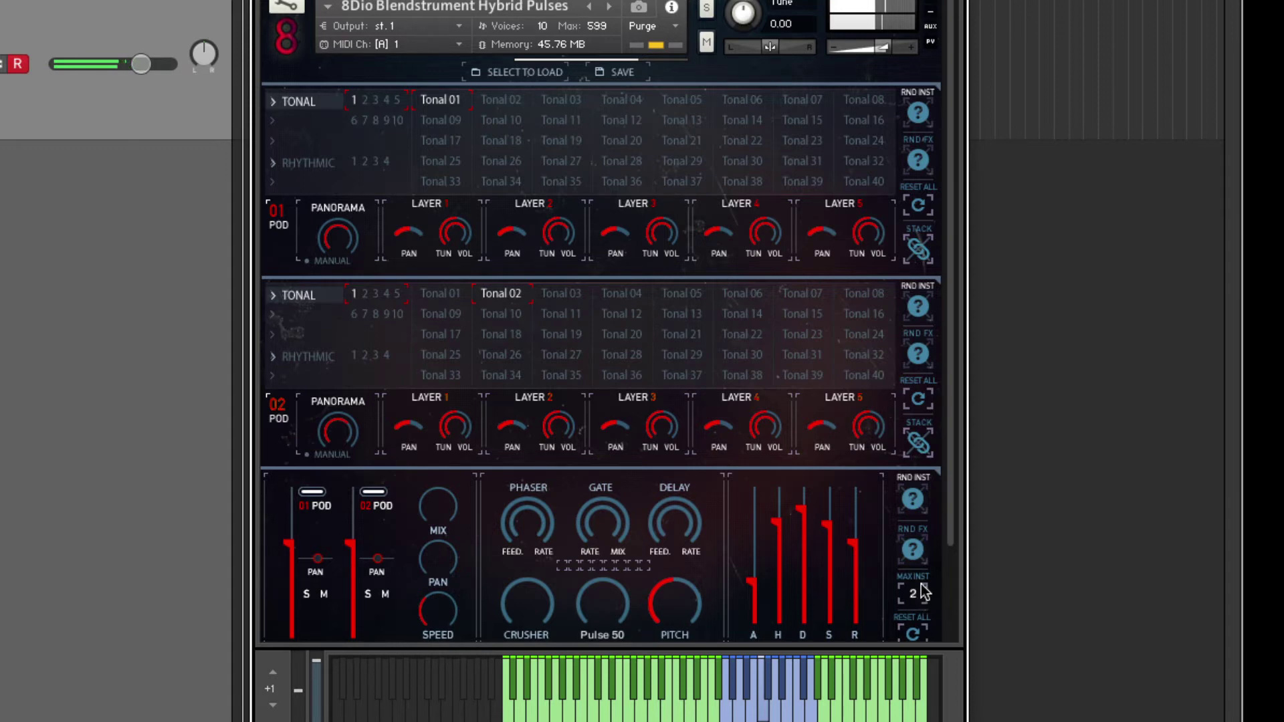
{"action": "scroll", "coordinate": [923, 597], "scroll_direction": "up", "scroll_amount": 1}
{"action": "scroll", "coordinate": [922, 597], "scroll_direction": "up", "scroll_amount": 1}
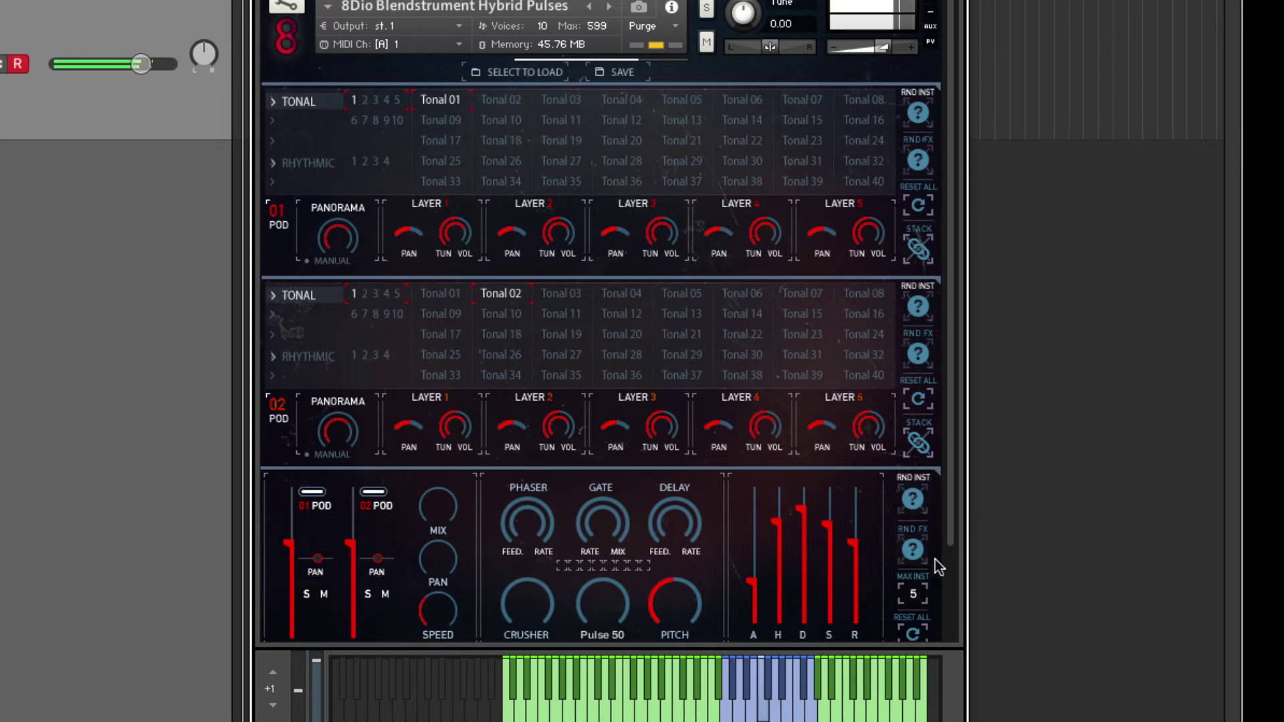
{"action": "left_click", "coordinate": [914, 552]}
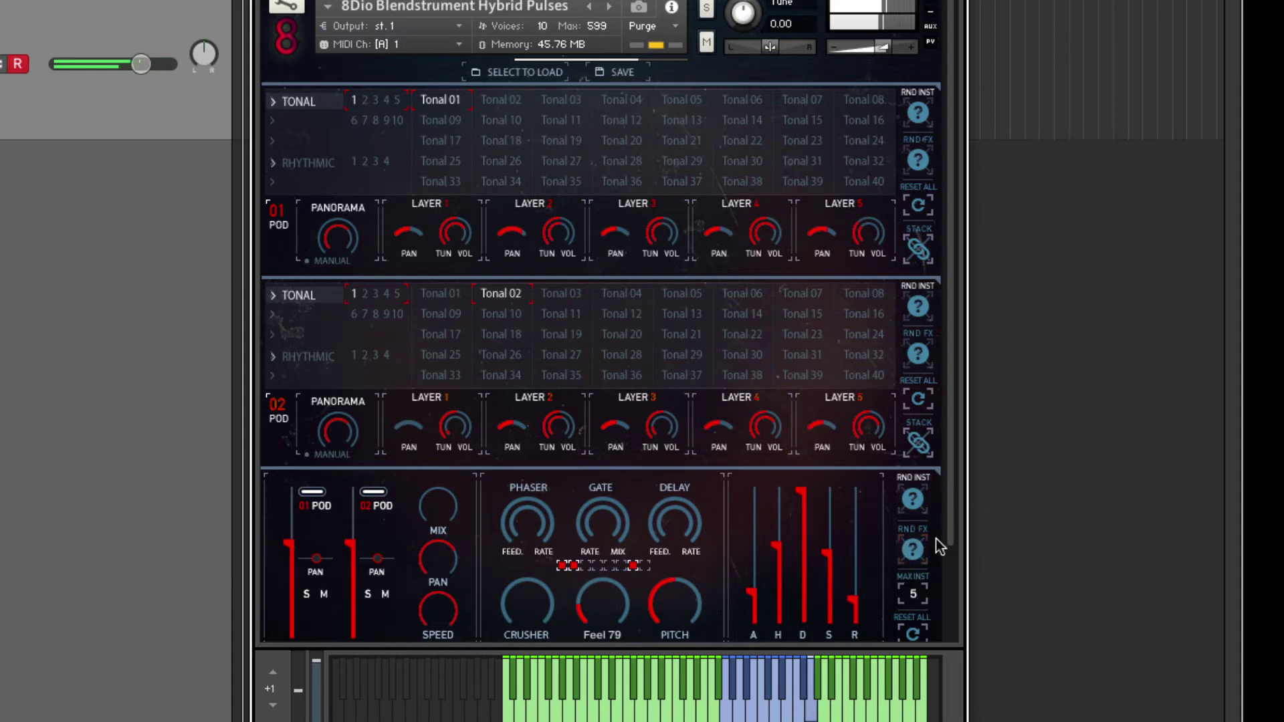
Change the pulse preset from the list to Feel 204
{"action": "left_click", "coordinate": [612, 635]}
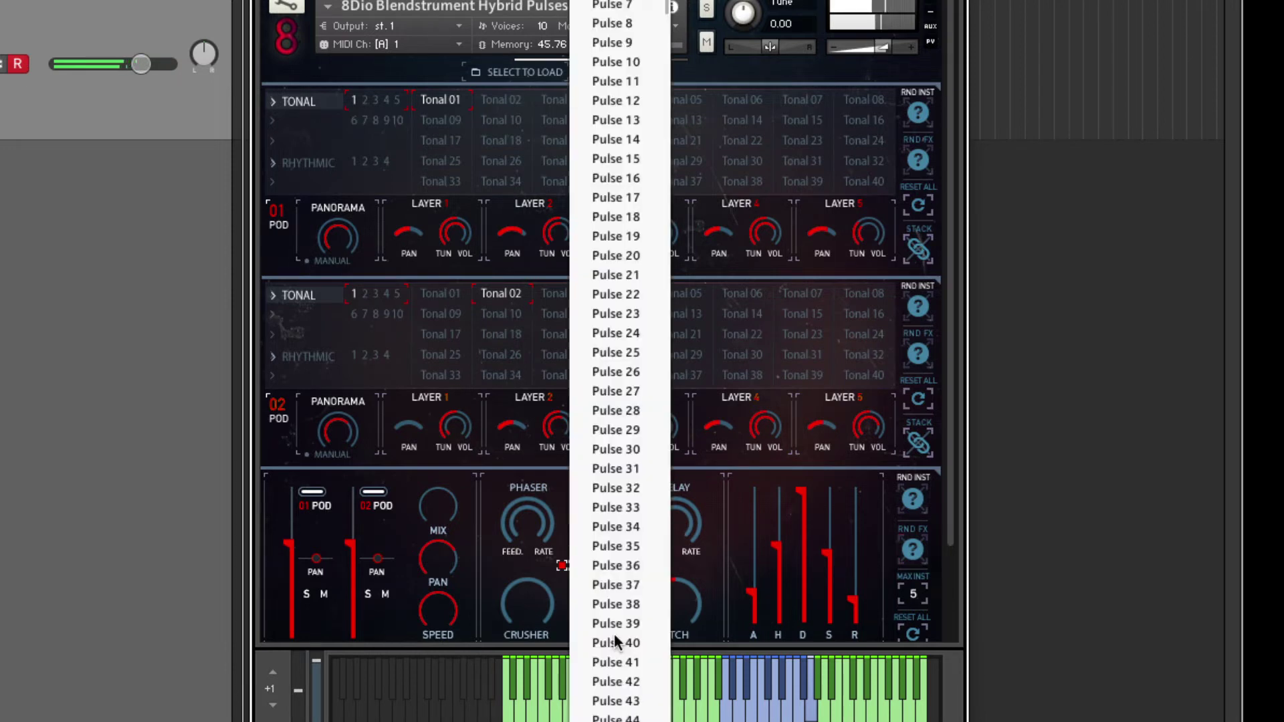
{"action": "scroll", "coordinate": [628, 631], "scroll_direction": "down", "scroll_amount": 15}
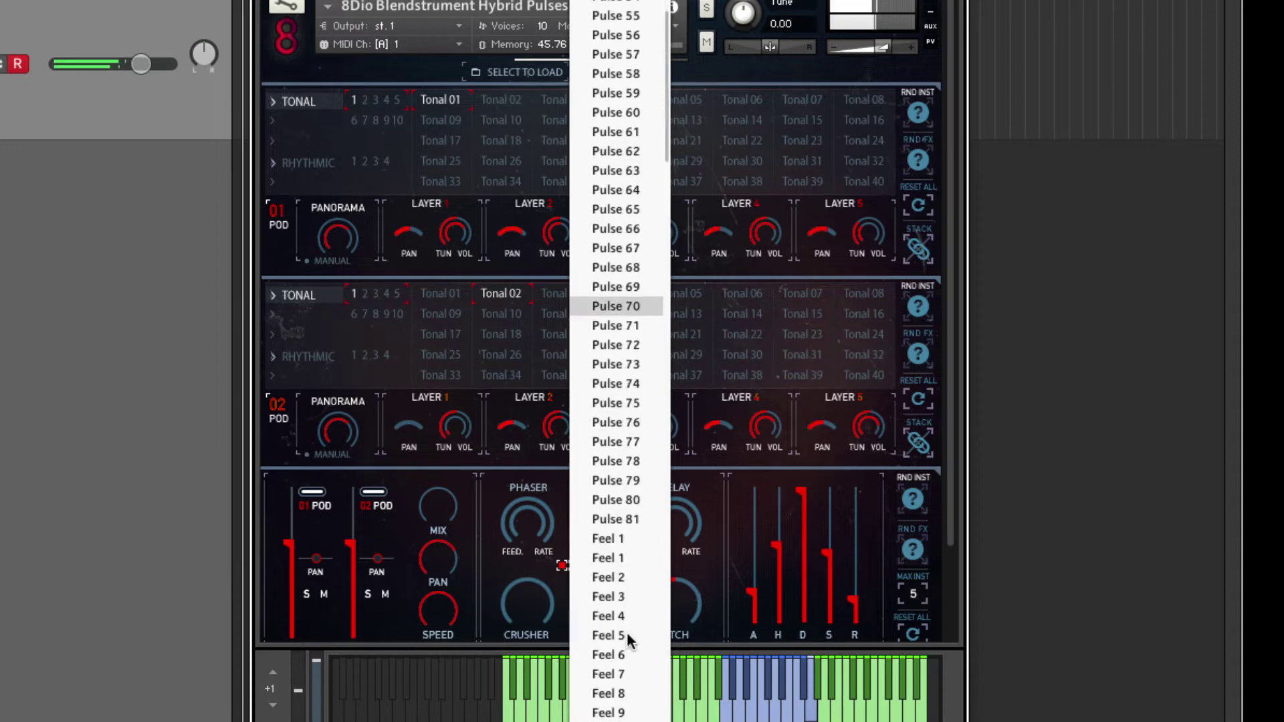
{"action": "scroll", "coordinate": [627, 636], "scroll_direction": "down", "scroll_amount": 20}
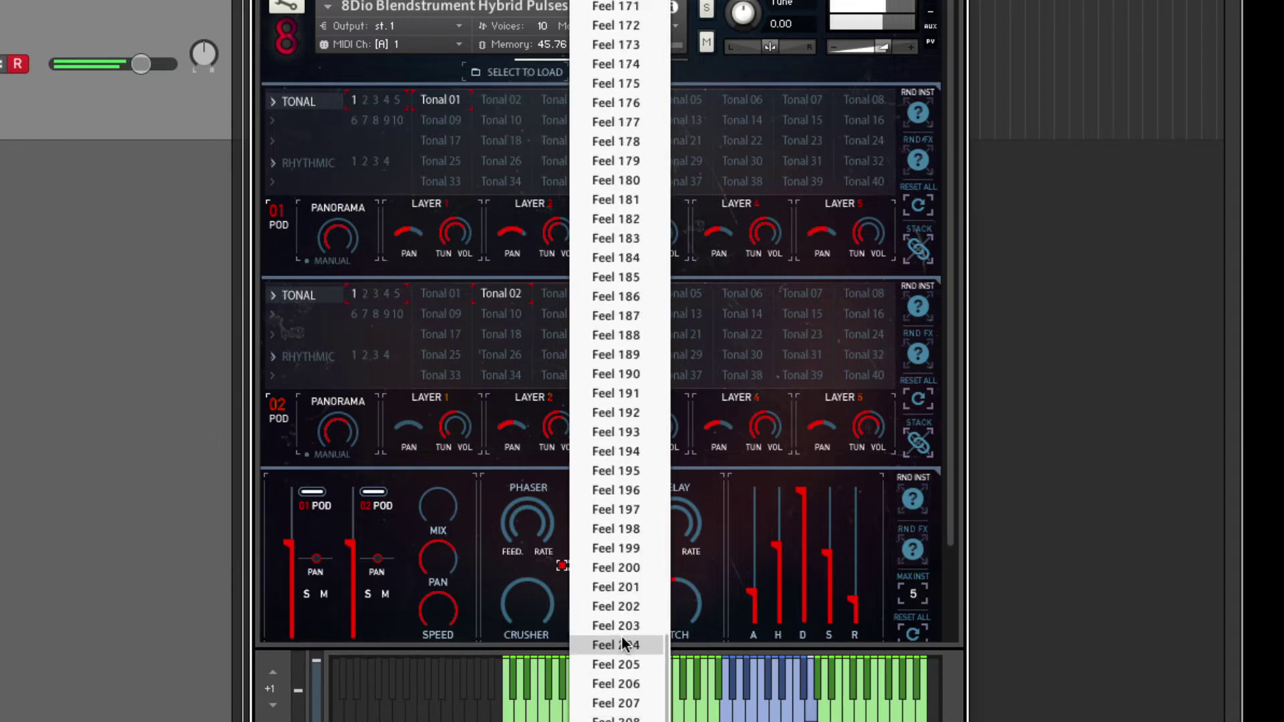
{"action": "left_click", "coordinate": [622, 643]}
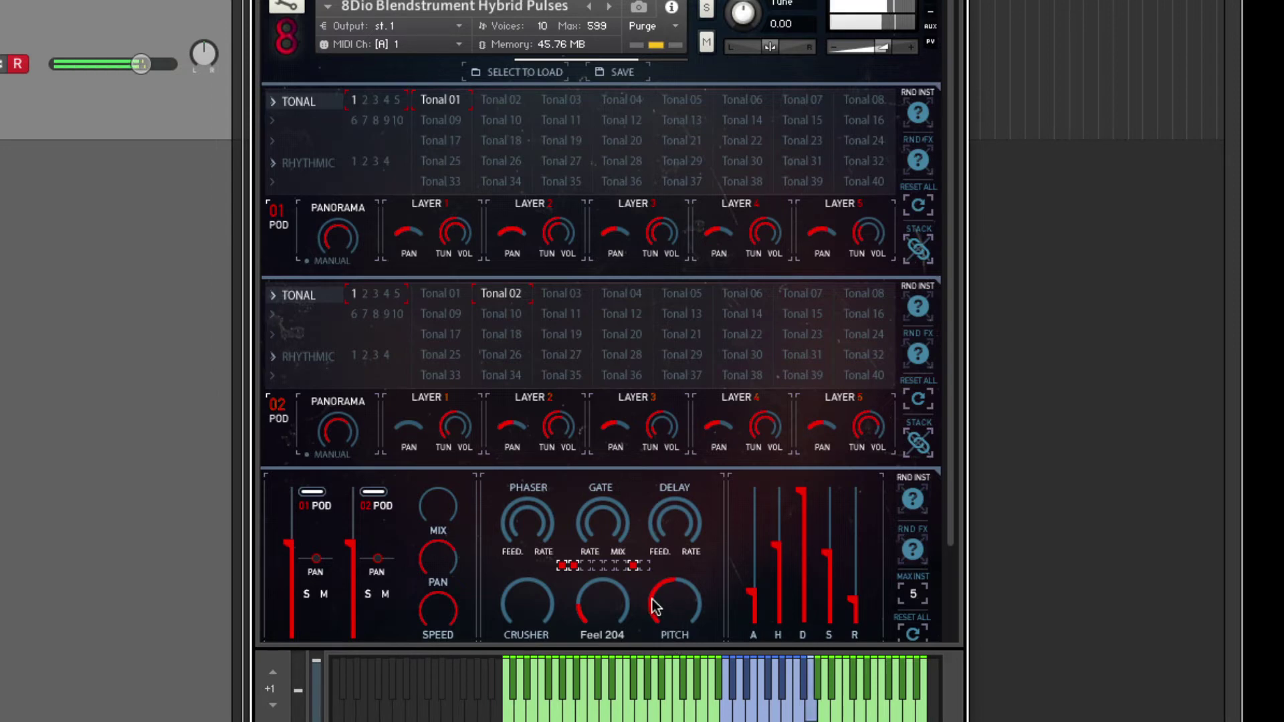
Randomize the master effects two more times
{"action": "left_click", "coordinate": [913, 550]}
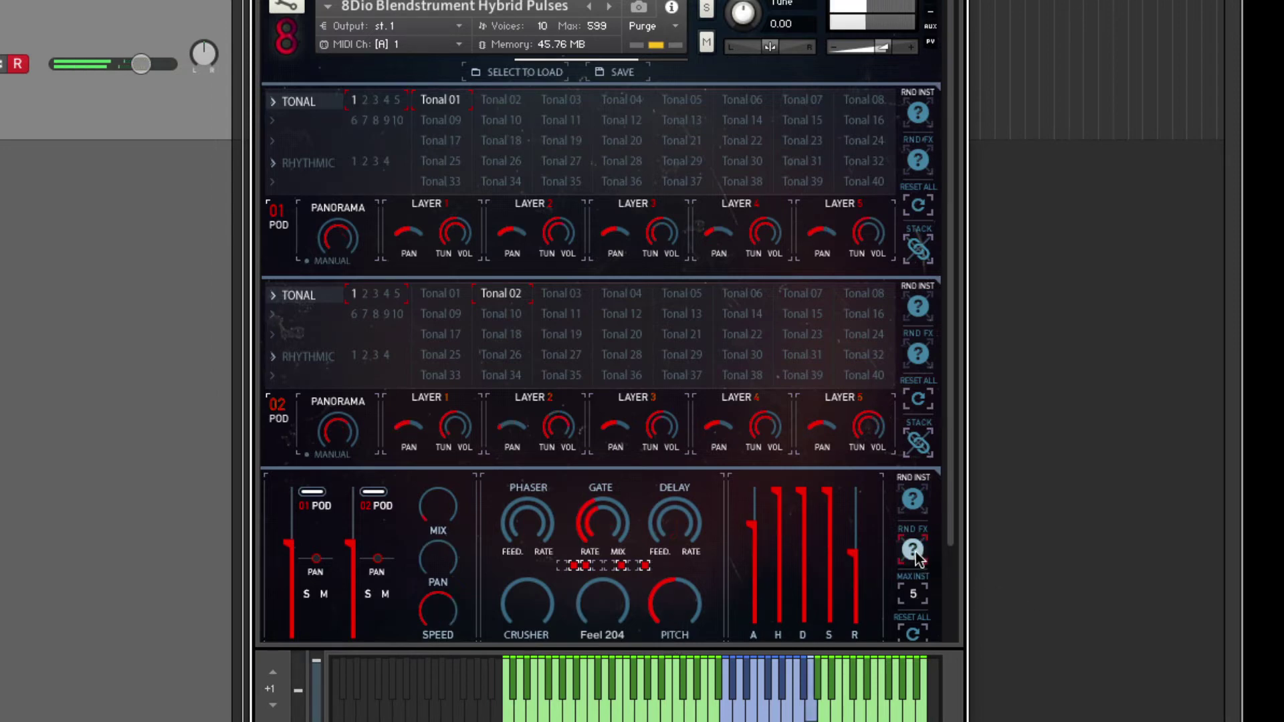
{"action": "left_click", "coordinate": [913, 550]}
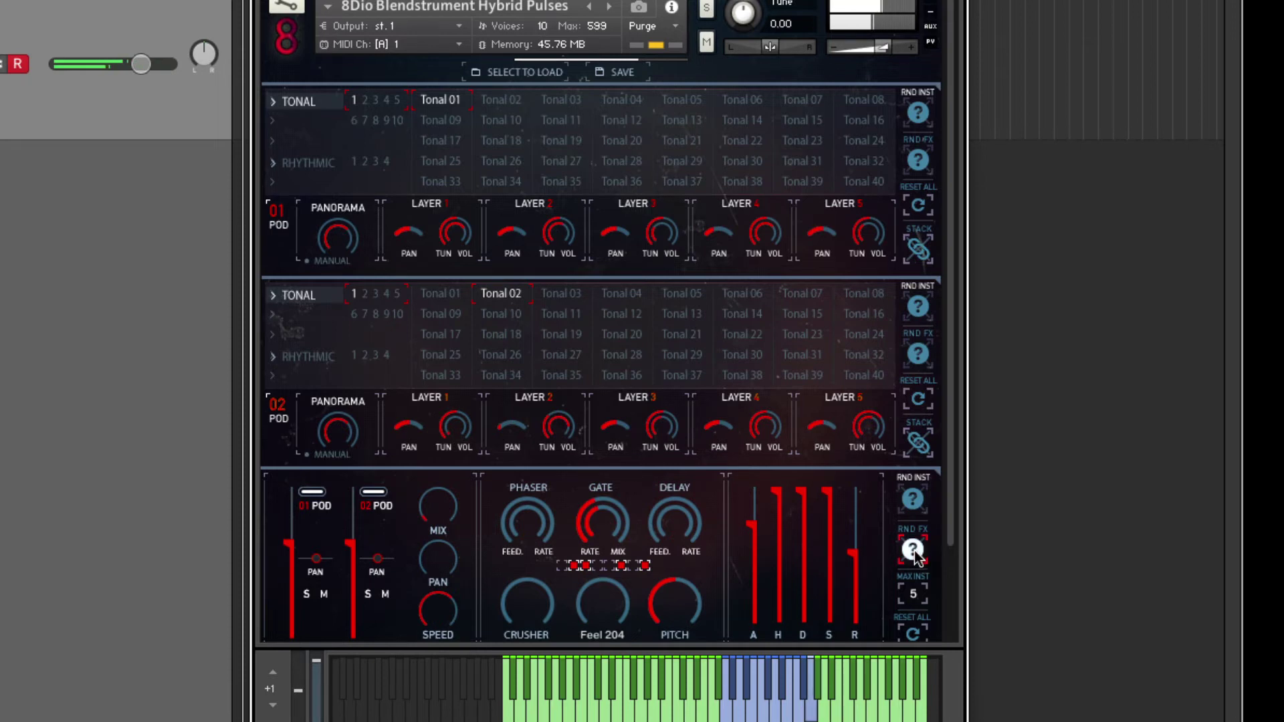
Randomize the master effects four more times and reset all master section settings
{"action": "left_click", "coordinate": [912, 550]}
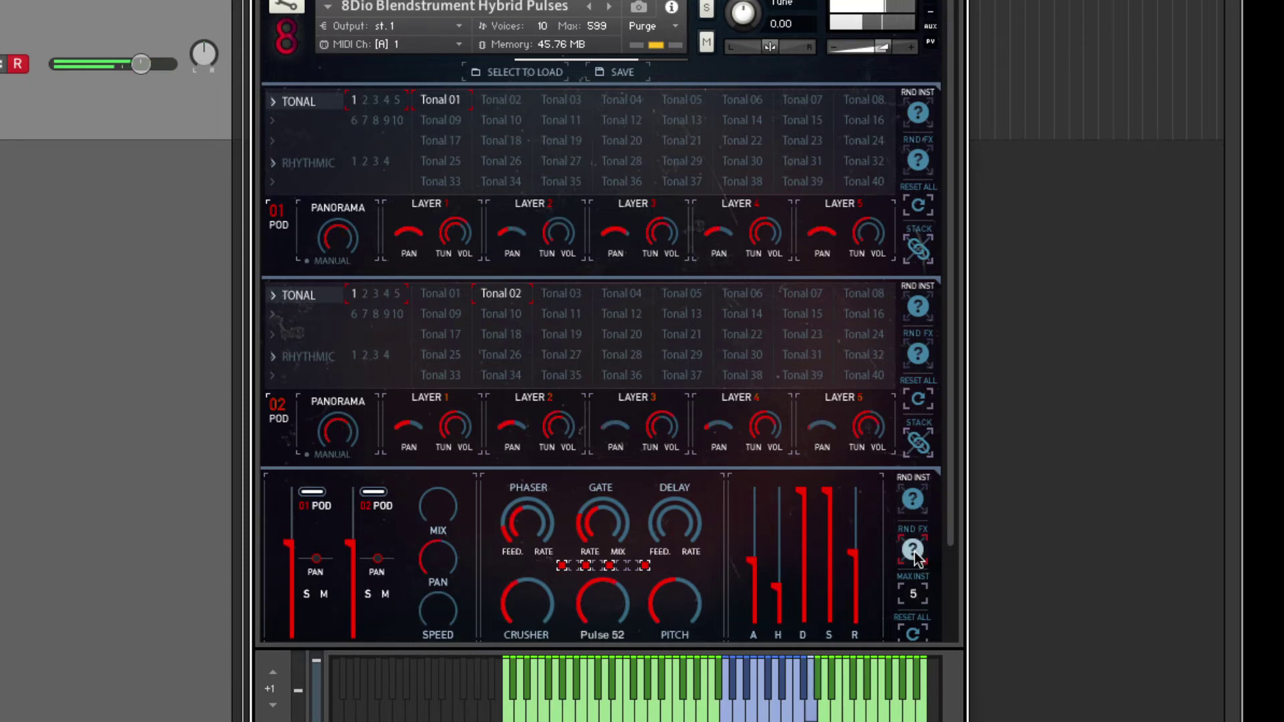
{"action": "left_click", "coordinate": [913, 550]}
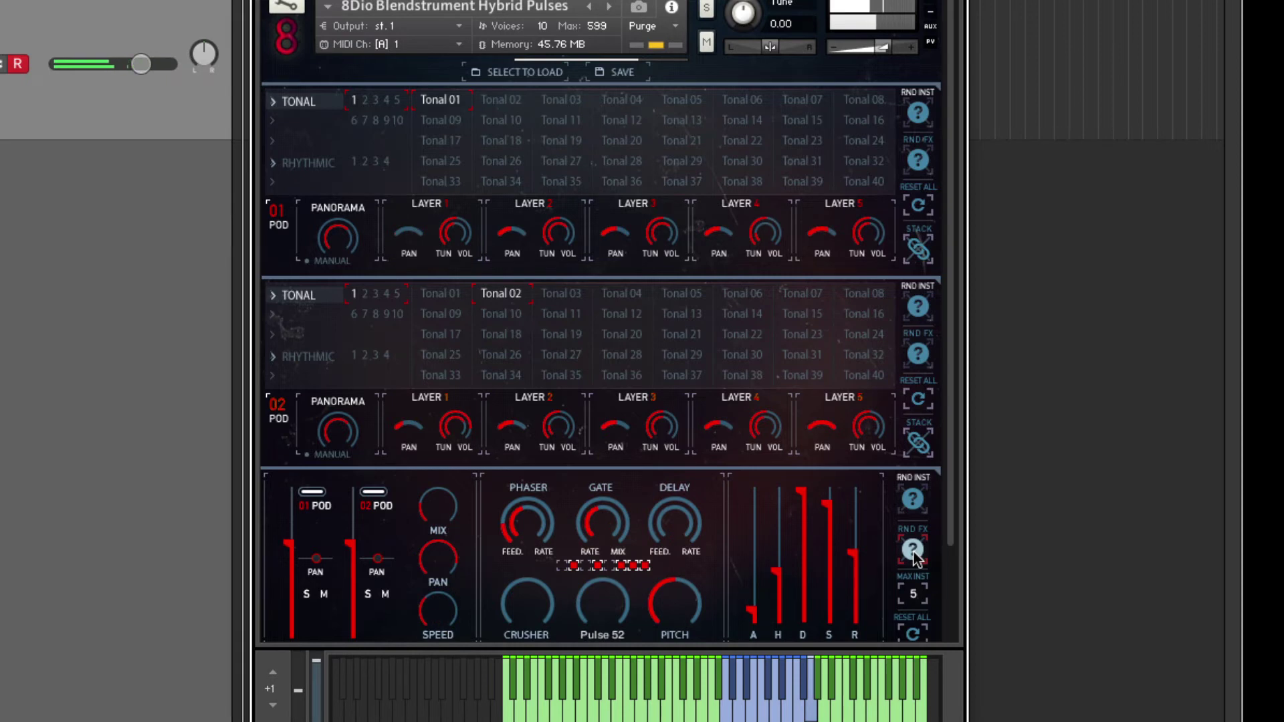
{"action": "left_click", "coordinate": [913, 550]}
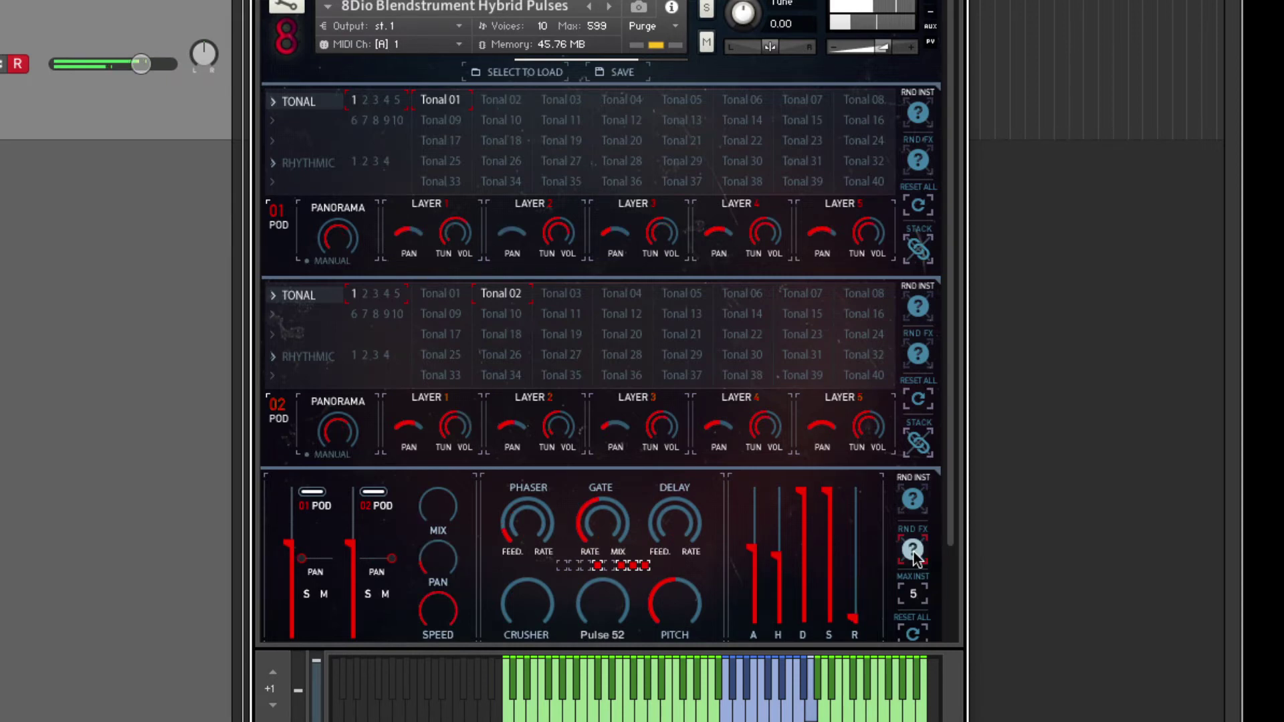
{"action": "left_click", "coordinate": [912, 550]}
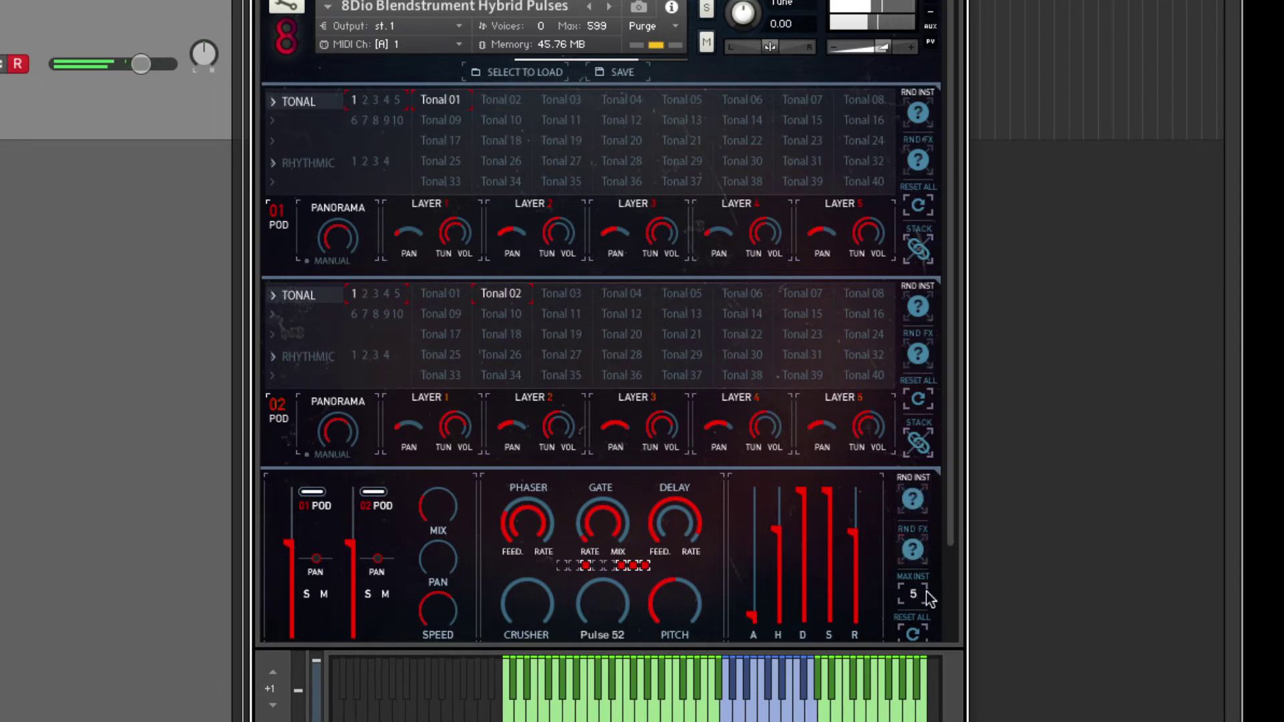
{"action": "left_click", "coordinate": [914, 633]}
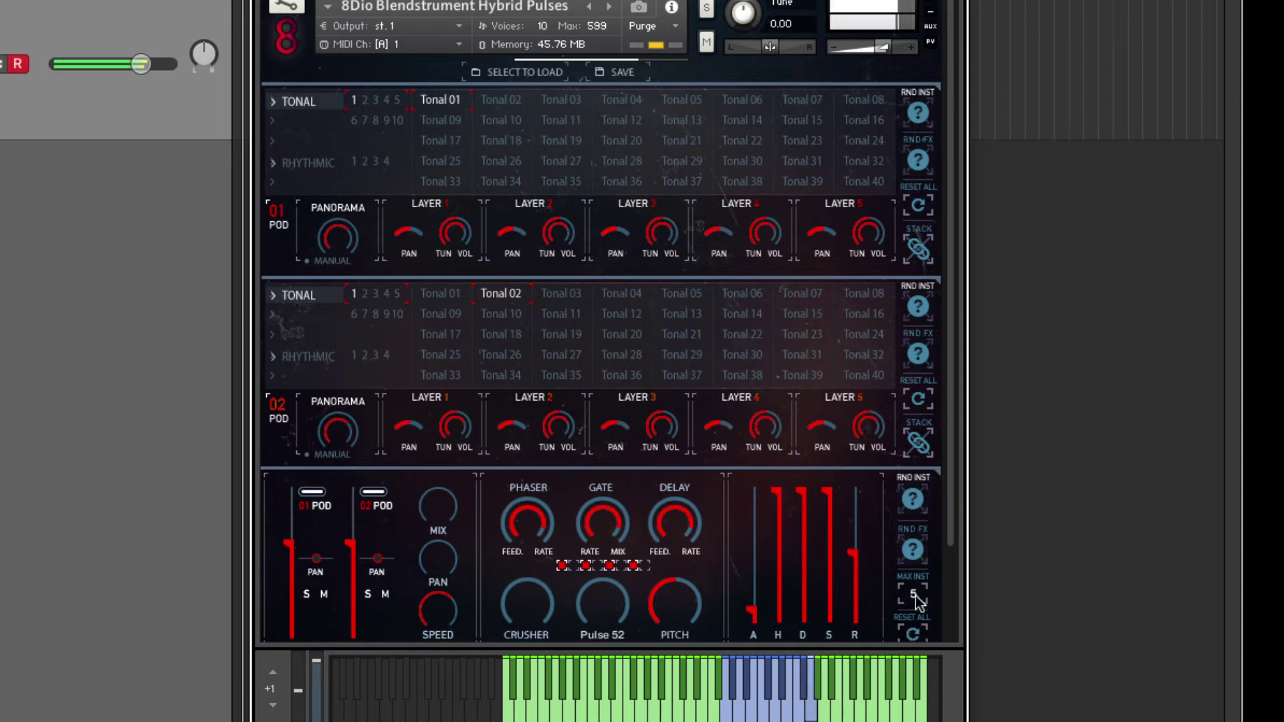
Randomize the instruments of both pods from the master section six times, slightly lowering the overall instrument volume after the first
{"action": "left_click", "coordinate": [912, 499]}
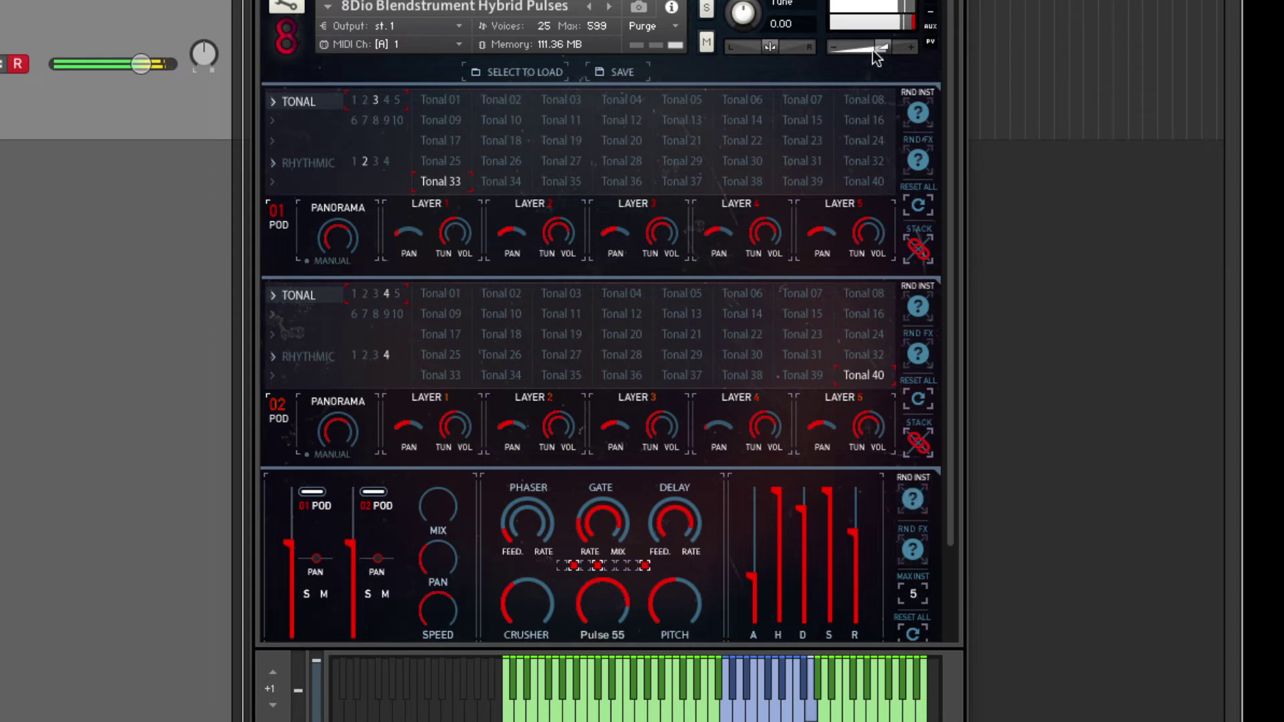
{"action": "left_click_drag", "start_coordinate": [882, 48], "coordinate": [867, 58]}
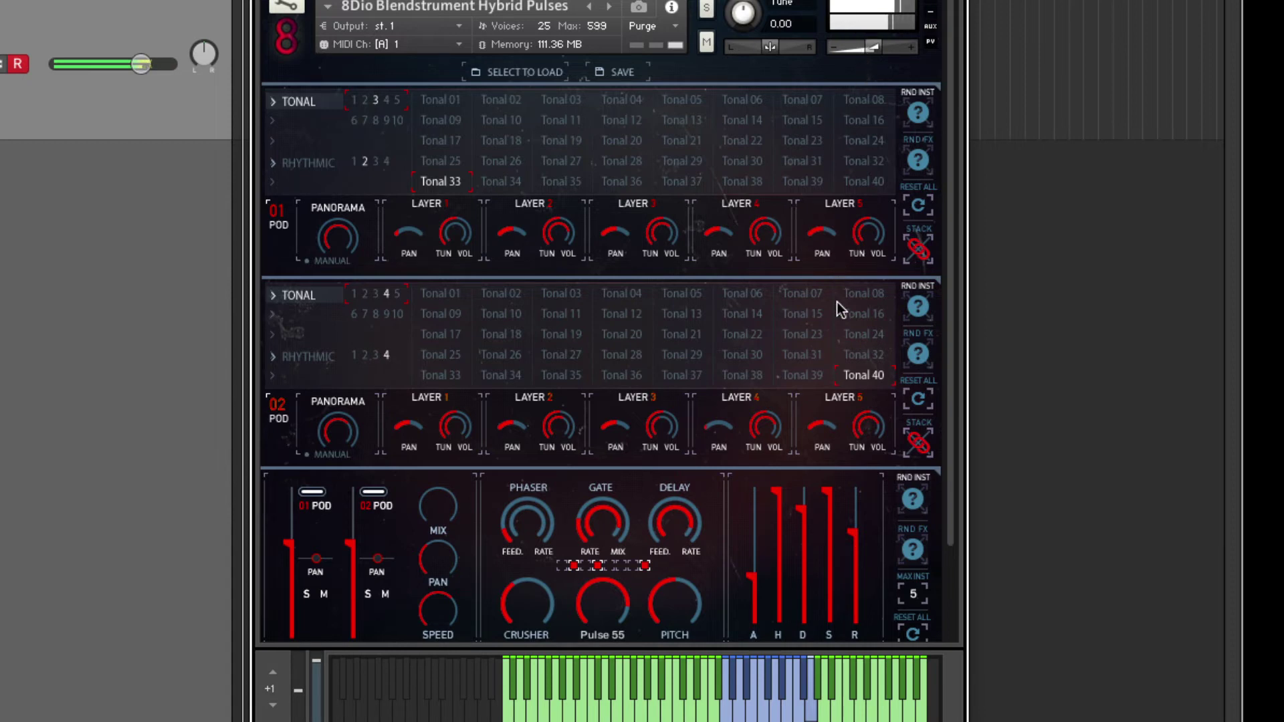
{"action": "left_click", "coordinate": [913, 500]}
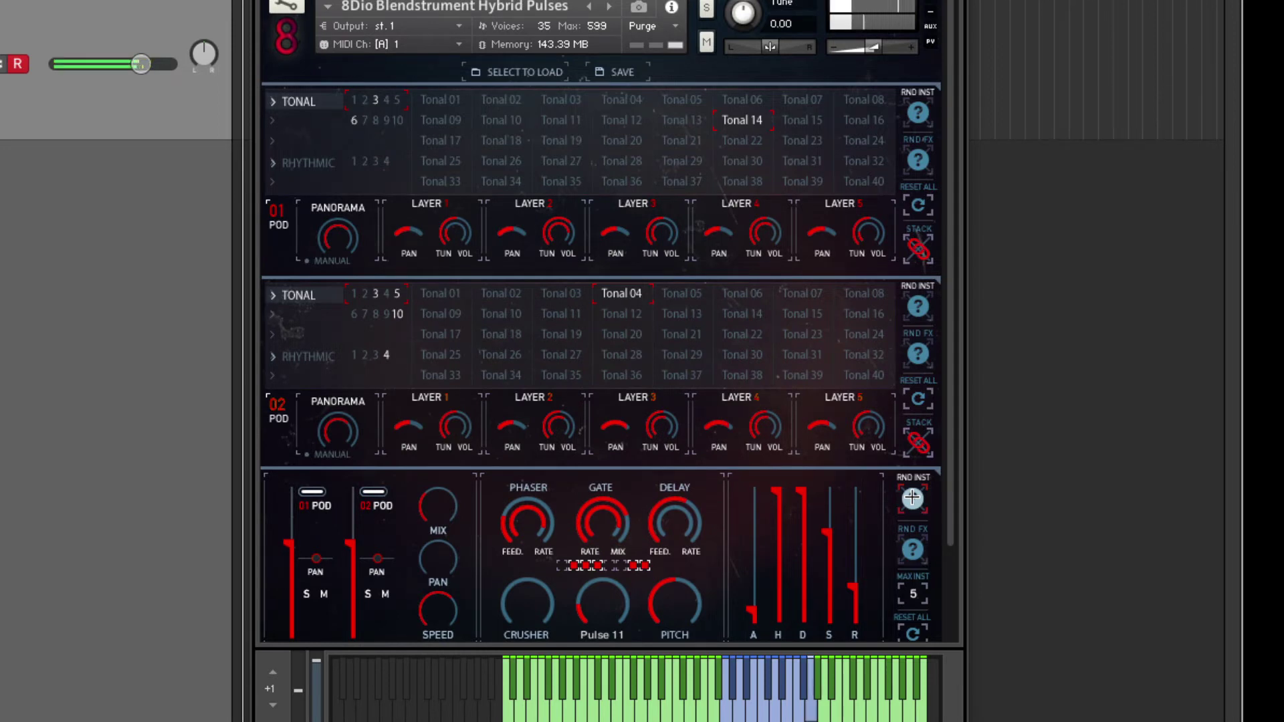
{"action": "left_click", "coordinate": [912, 498]}
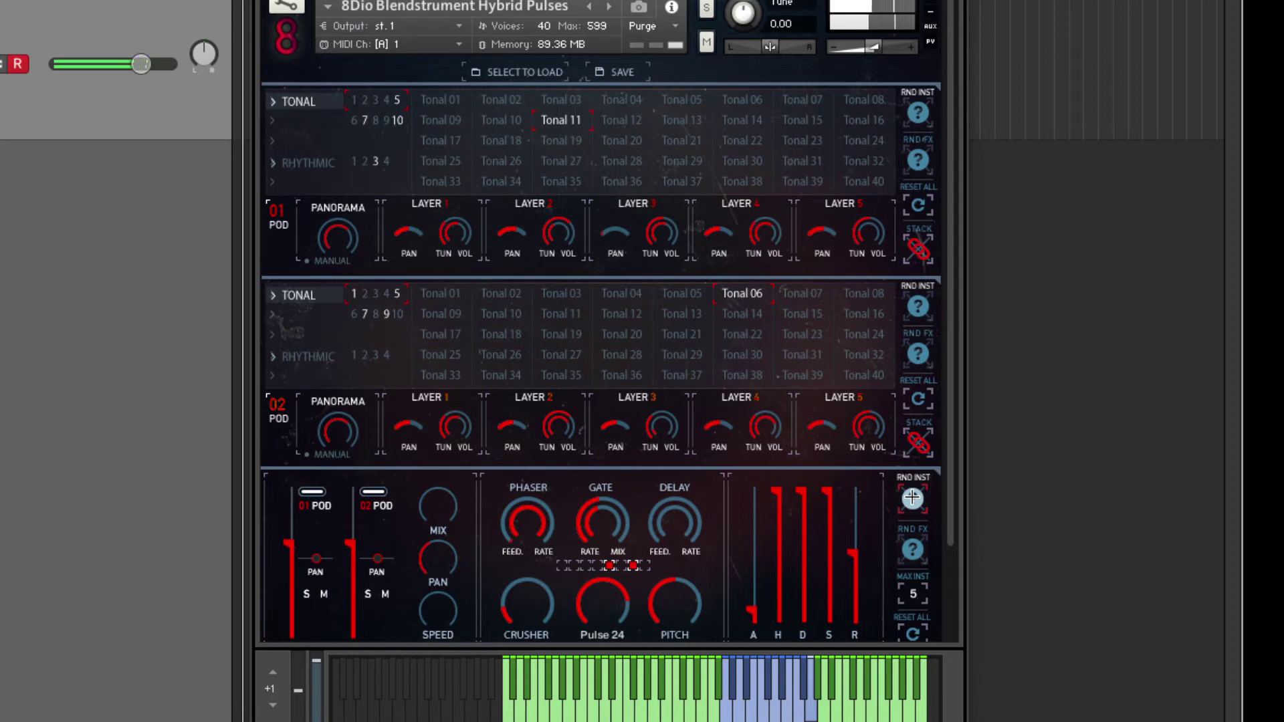
{"action": "left_click", "coordinate": [912, 498]}
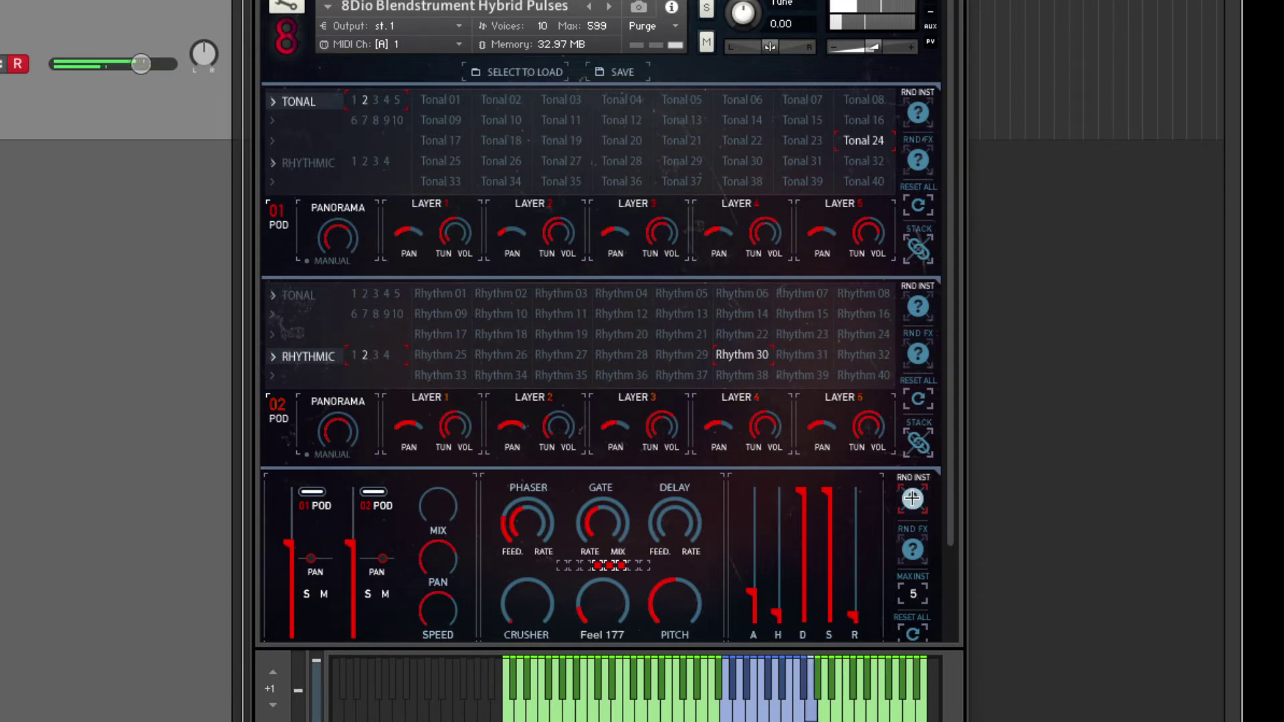
{"action": "left_click", "coordinate": [912, 498]}
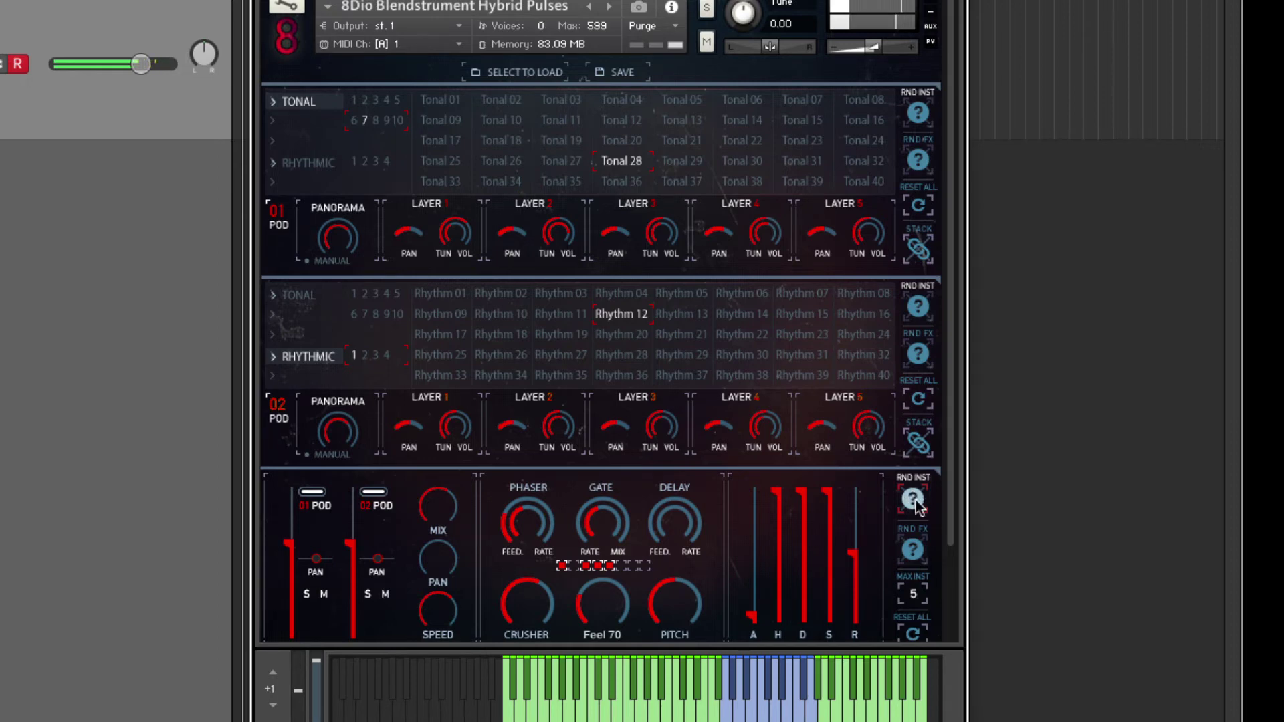
{"action": "left_click", "coordinate": [913, 501]}
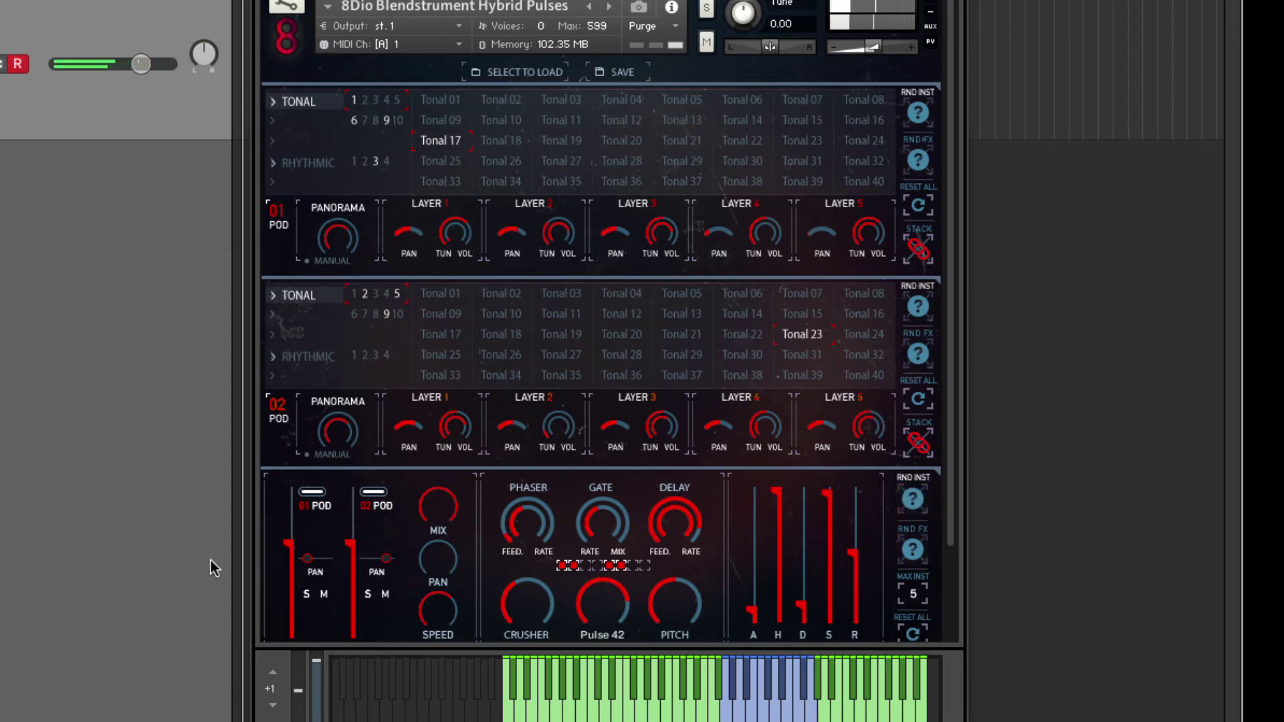
Reset all master section settings, lower Pod 02's volume to the minimum and reduce Pod 01's volume slightly
{"action": "left_click_drag", "start_coordinate": [355, 555], "coordinate": [351, 633]}
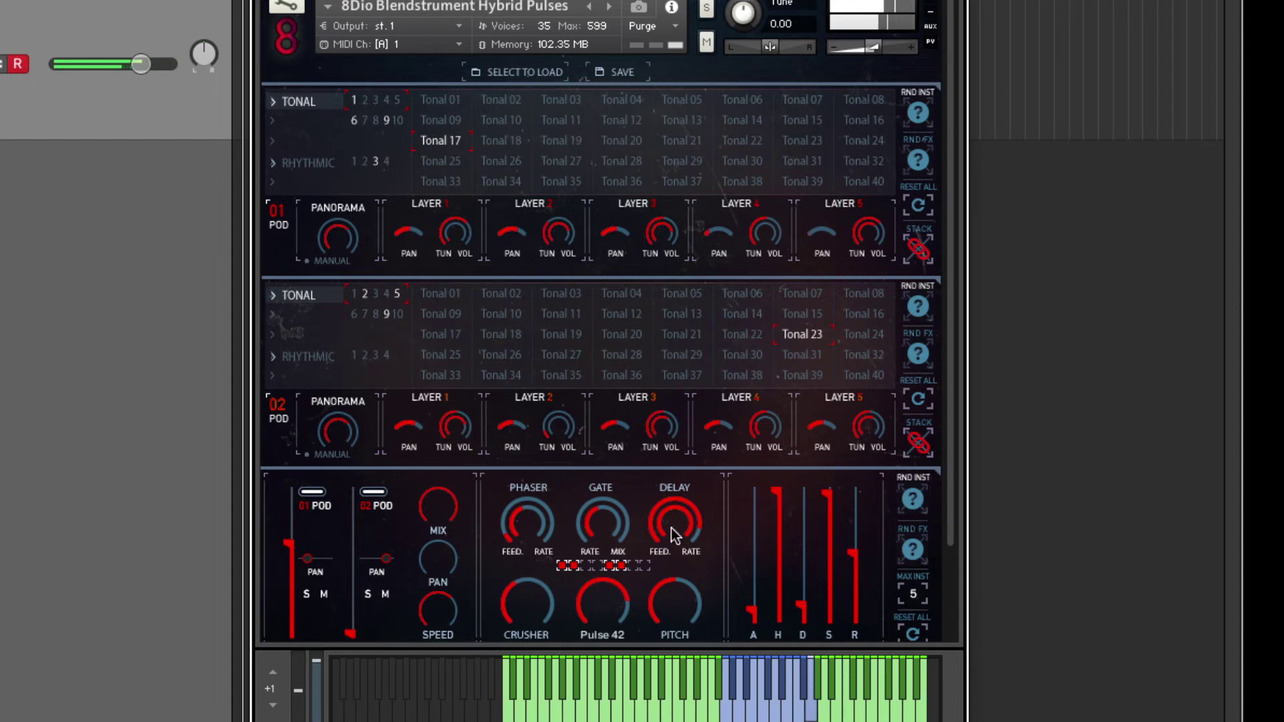
{"action": "left_click", "coordinate": [913, 634]}
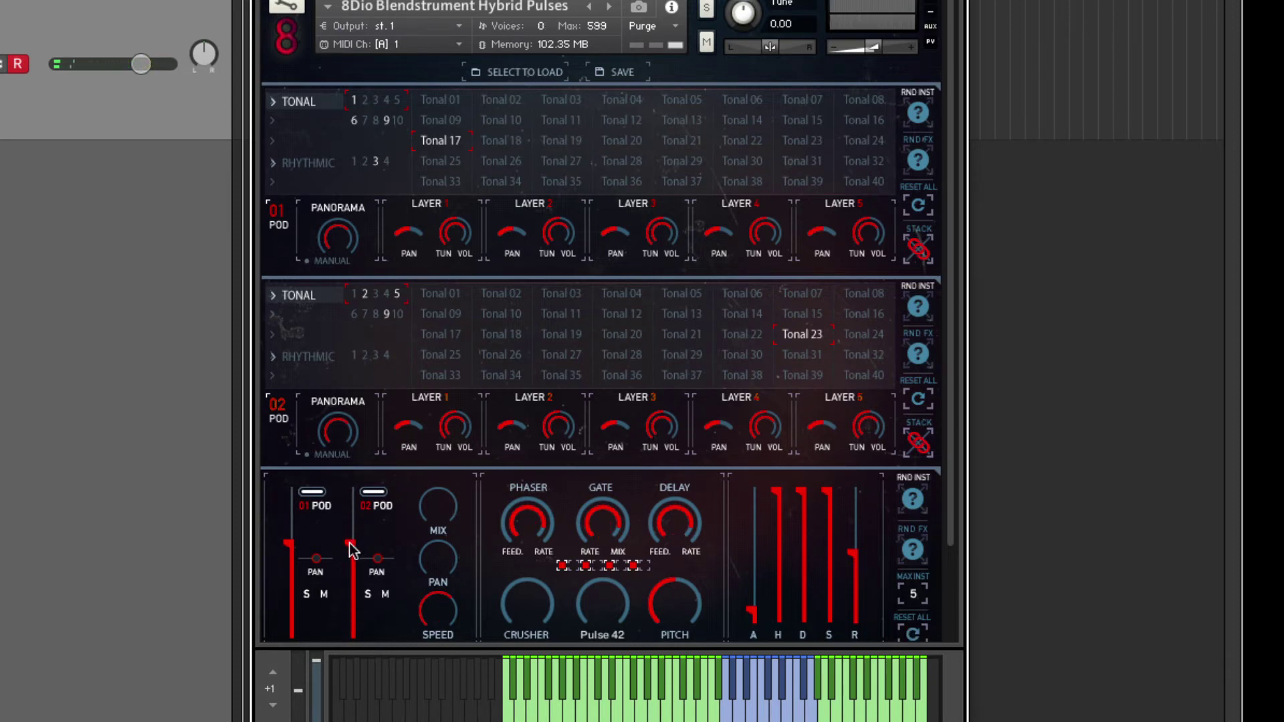
{"action": "left_click_drag", "start_coordinate": [351, 544], "coordinate": [350, 635]}
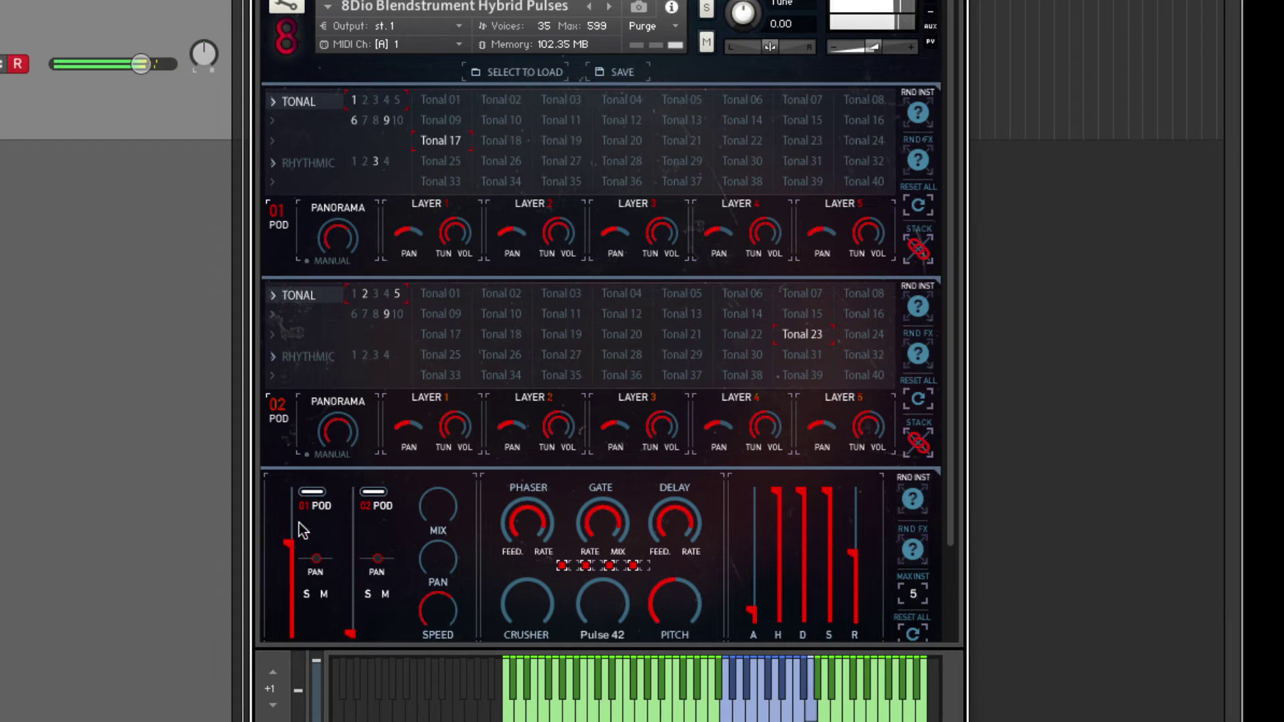
{"action": "left_click_drag", "start_coordinate": [289, 542], "coordinate": [275, 515]}
Load Tonal 01 in both pods and stack Tonal 09 on top of it in Pod 01
{"action": "left_click", "coordinate": [437, 102]}
{"action": "left_click", "coordinate": [448, 293]}
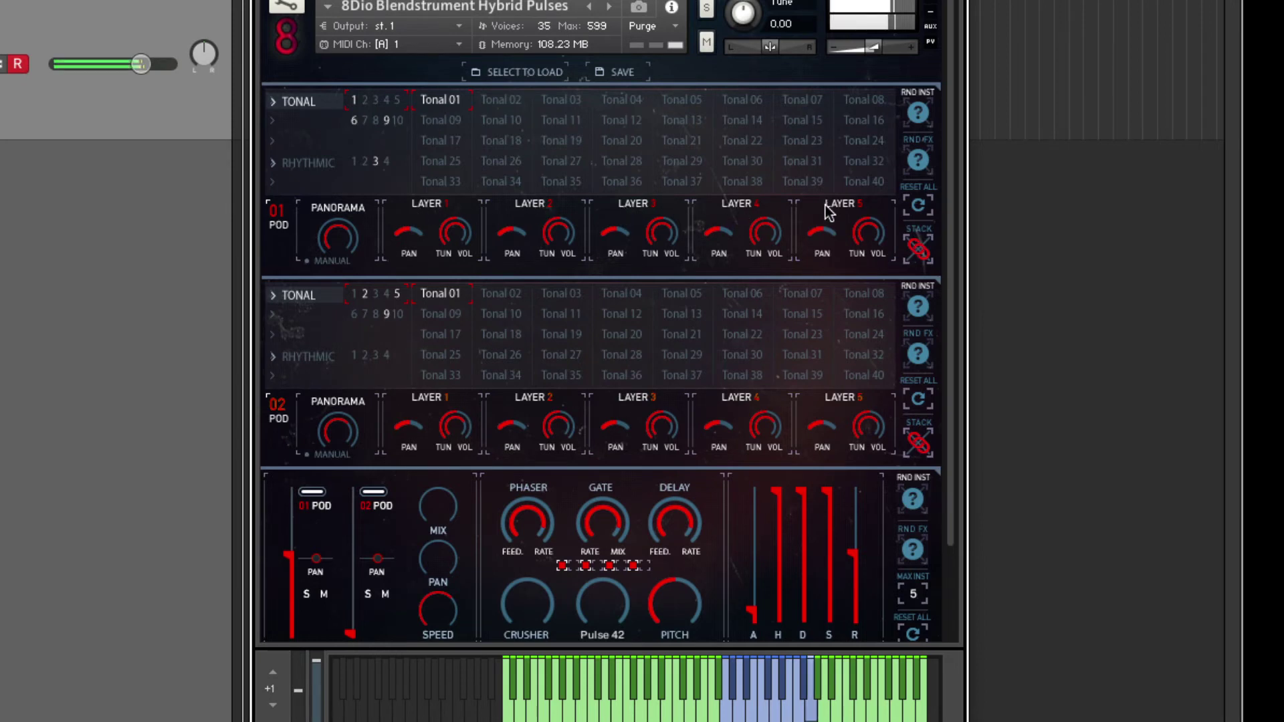
{"action": "left_click", "coordinate": [433, 118]}
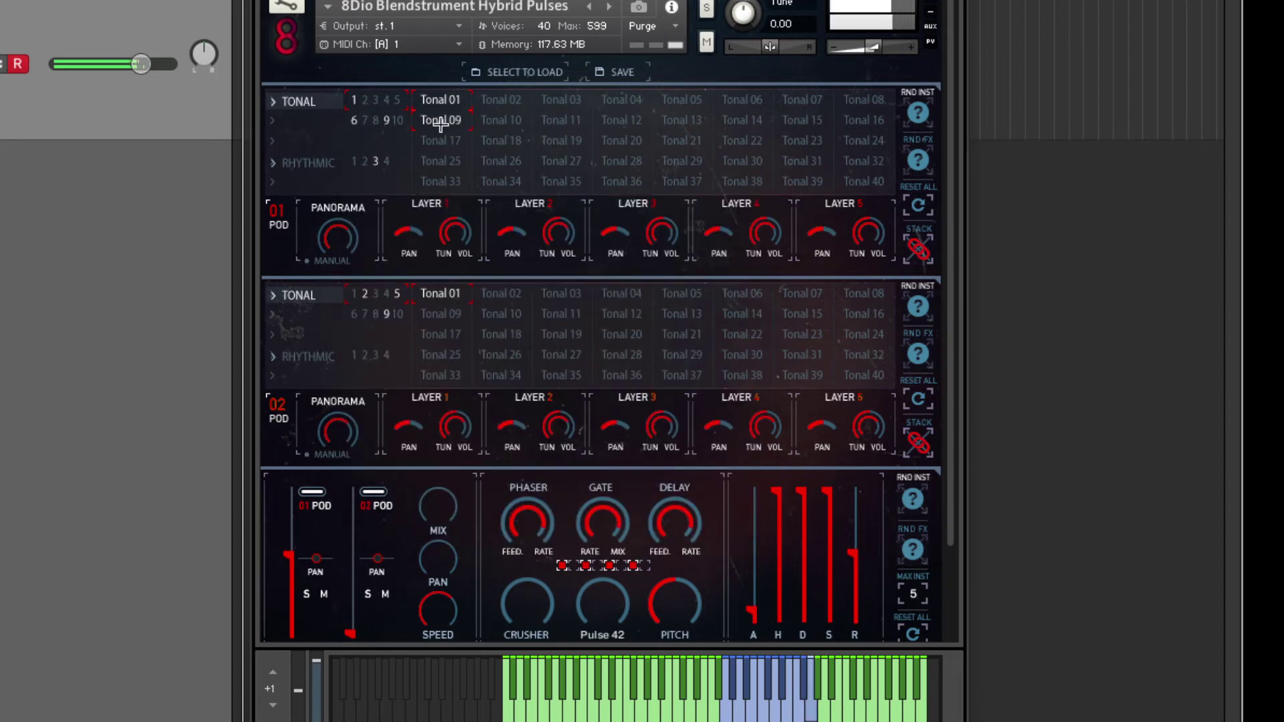
Randomize Pod 01's instruments twice and replace its selected sound in tonal bank 7 with Tonal 01
{"action": "left_click", "coordinate": [917, 112]}
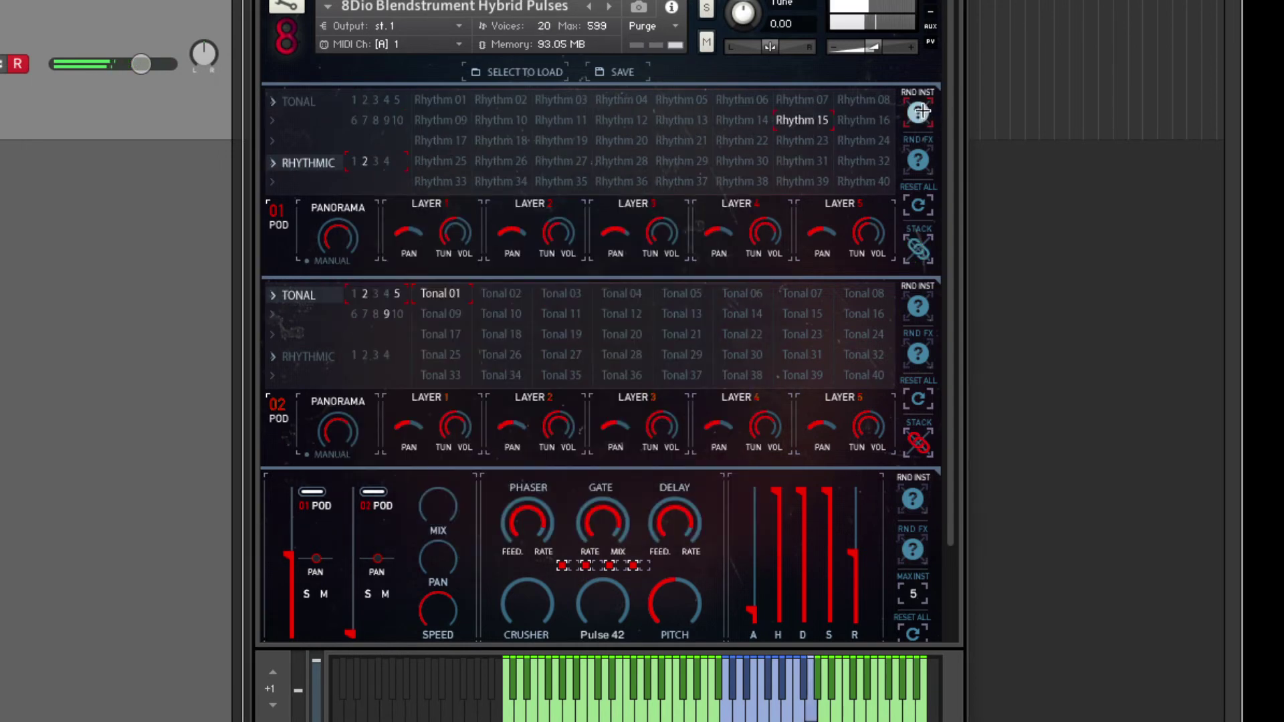
{"action": "left_click", "coordinate": [918, 112]}
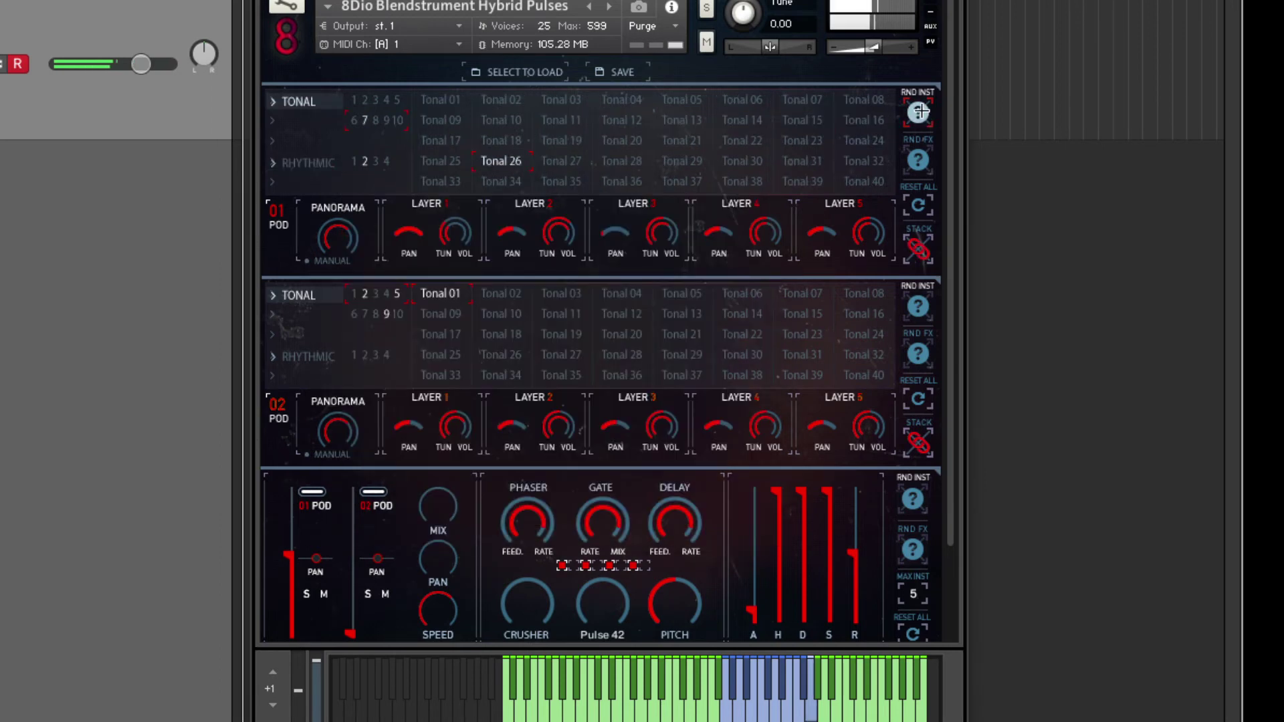
{"action": "left_click", "coordinate": [430, 100]}
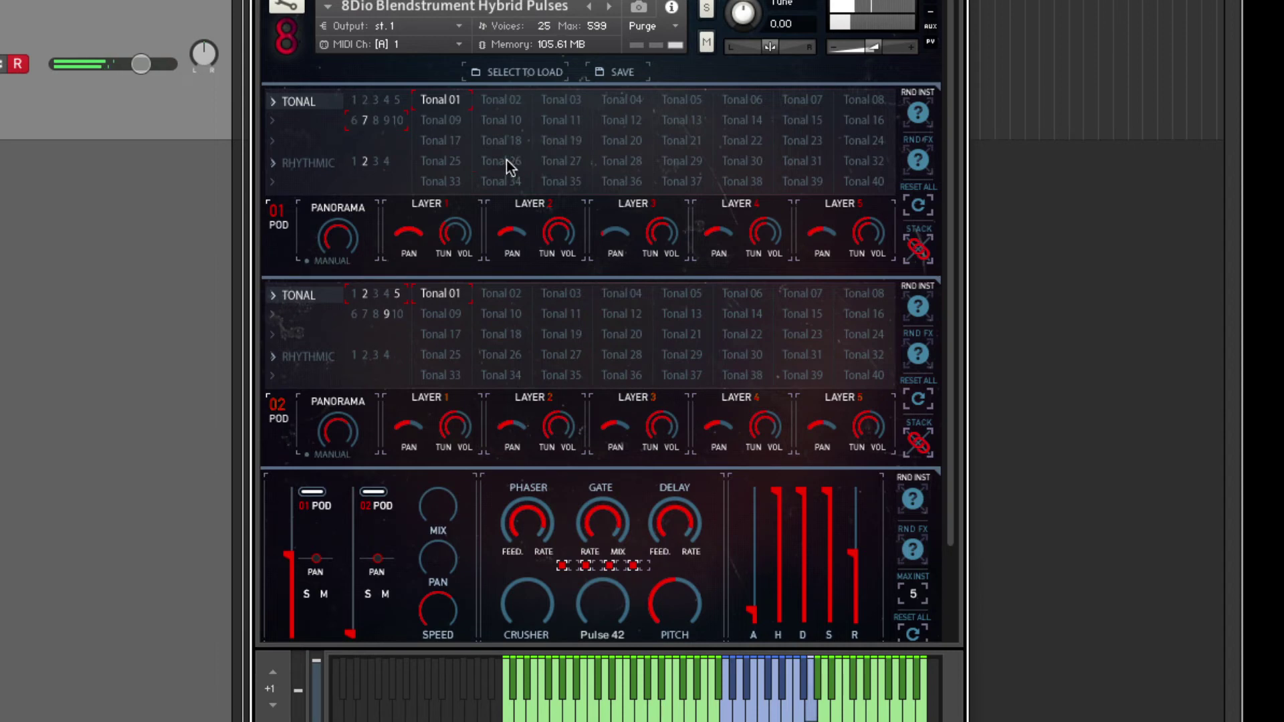
{"action": "left_click", "coordinate": [432, 97]}
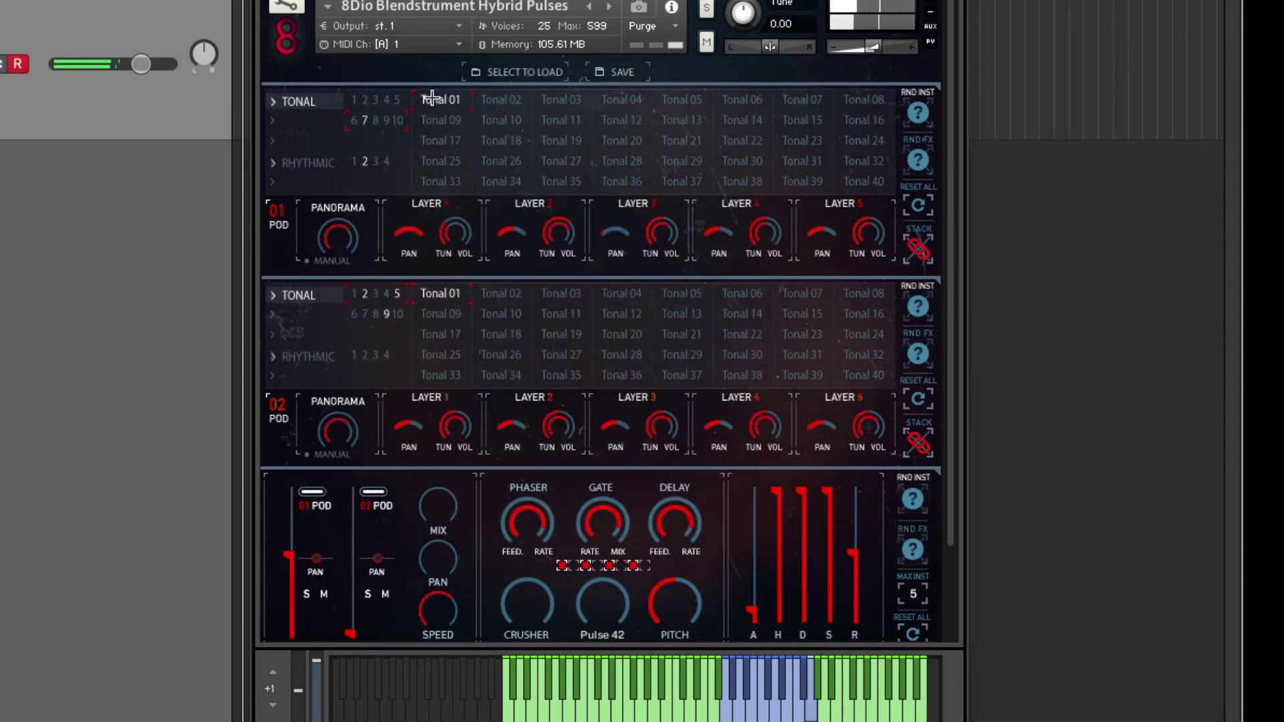
Stack Tonal 01, Tonal 02, Tonal 03 and Tonal 04 from tonal bank 1 in Pod 01
{"action": "left_click", "coordinate": [358, 102]}
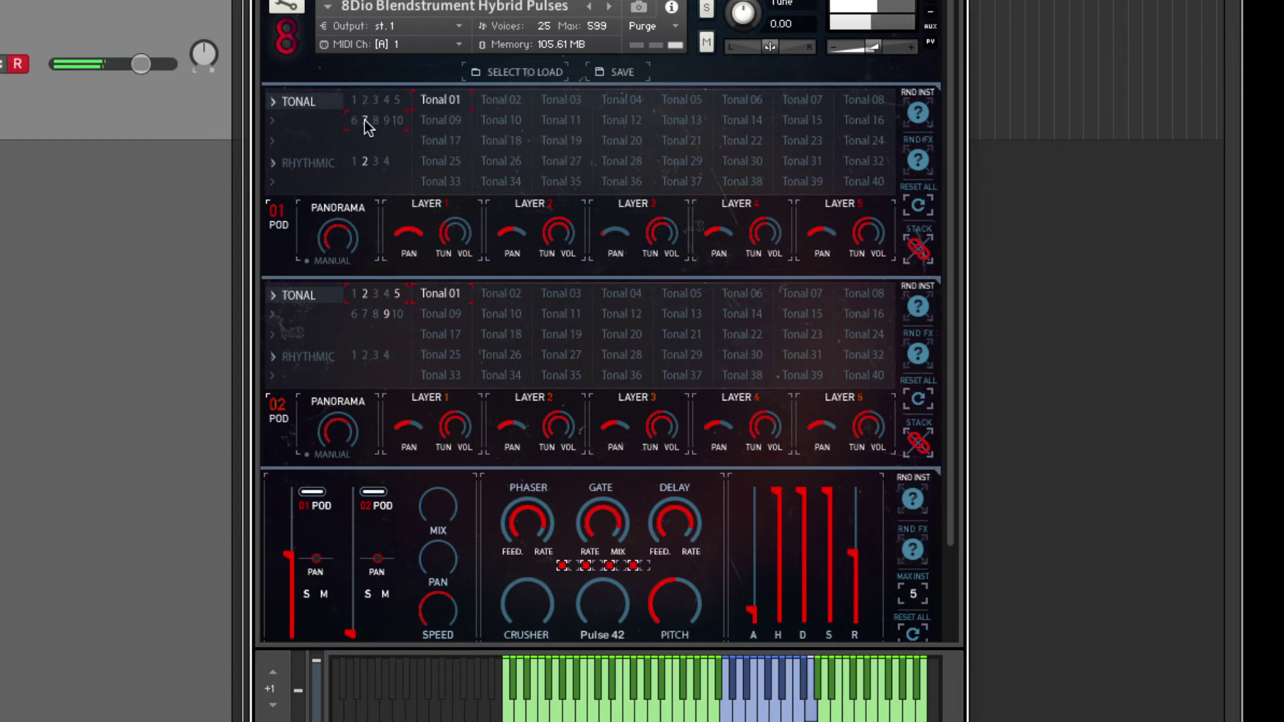
{"action": "left_click", "coordinate": [365, 100]}
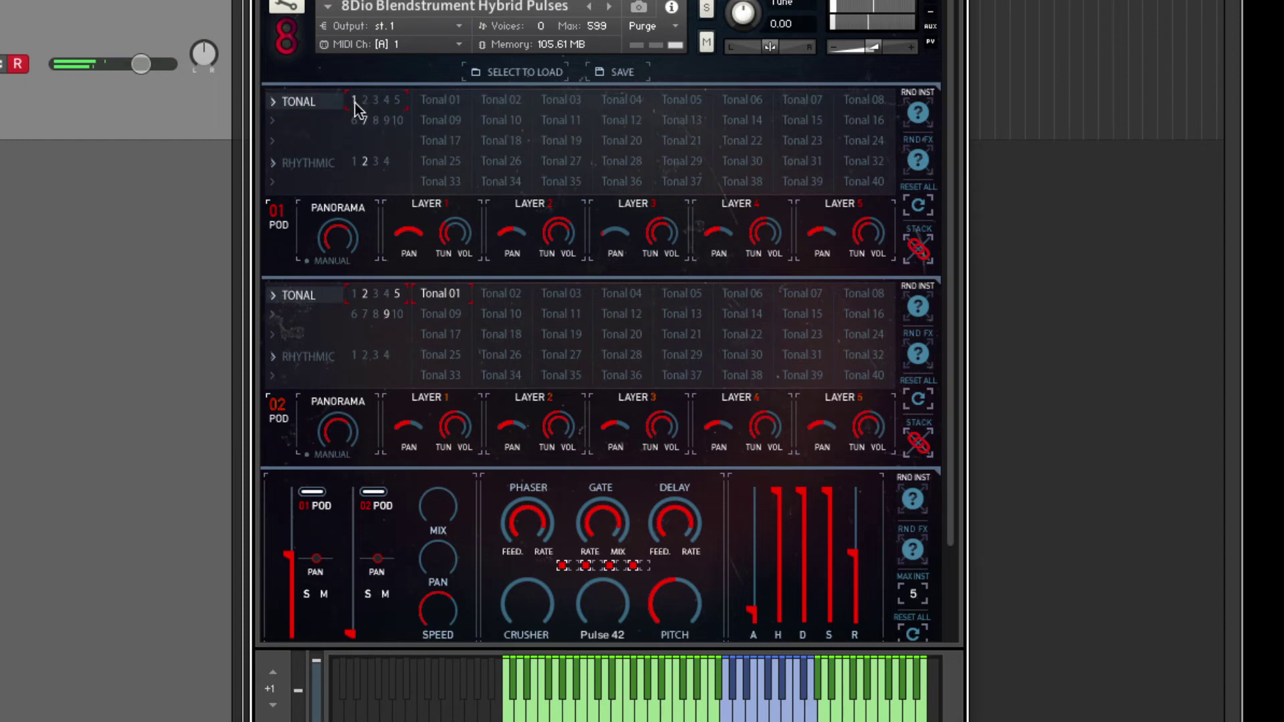
{"action": "left_click", "coordinate": [425, 101]}
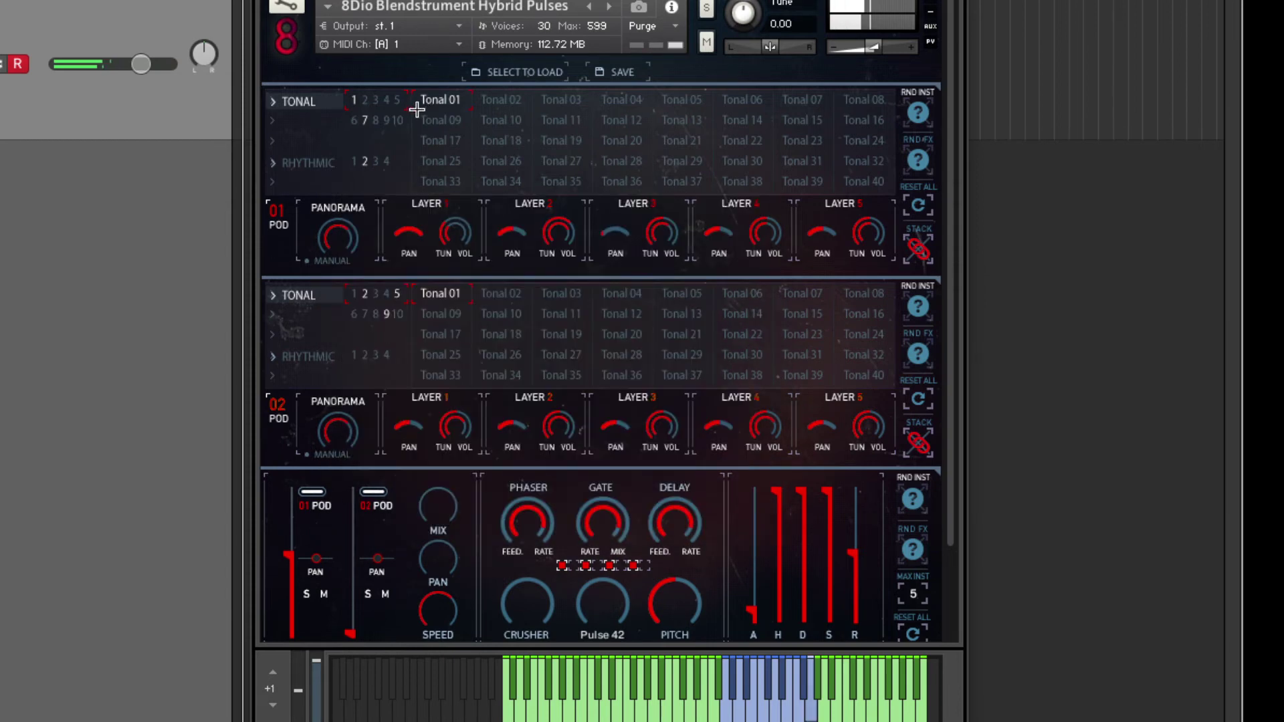
{"action": "left_click", "coordinate": [501, 101]}
{"action": "left_click", "coordinate": [567, 100]}
{"action": "left_click", "coordinate": [623, 99]}
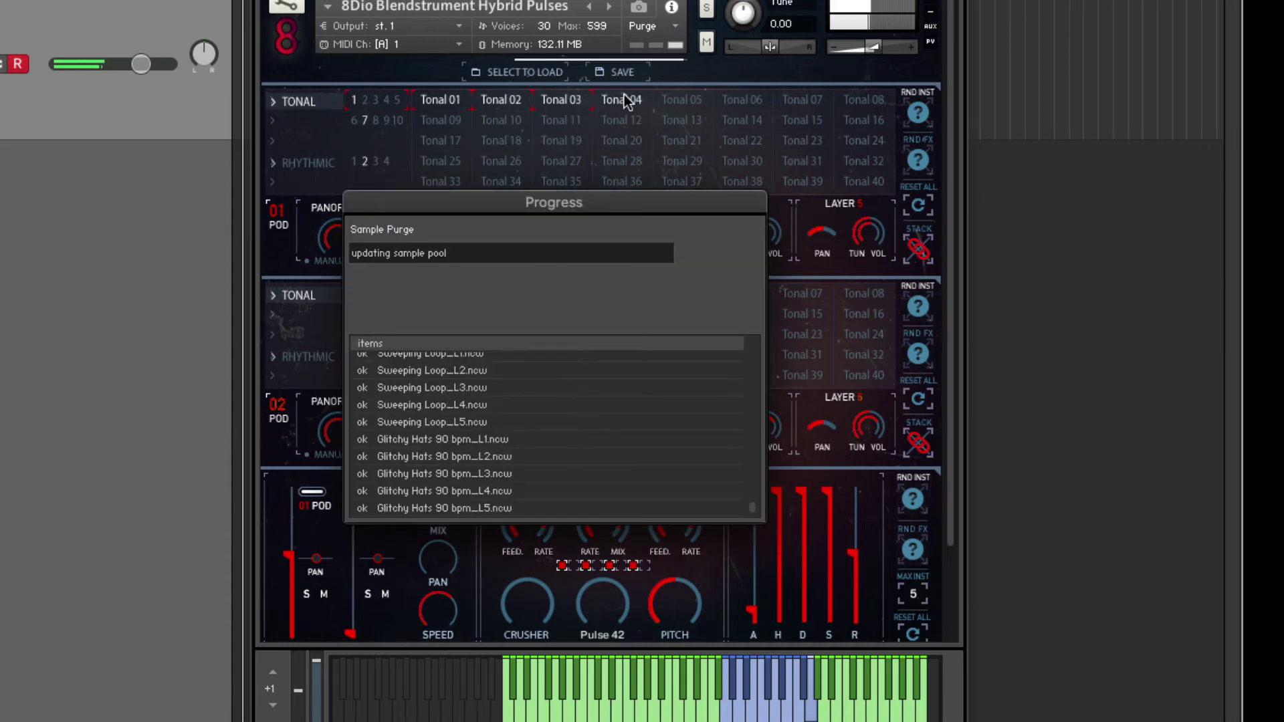
Remove Tonal 01 of tonal bank 7 from Pod 01's stack
{"action": "left_click", "coordinate": [364, 122]}
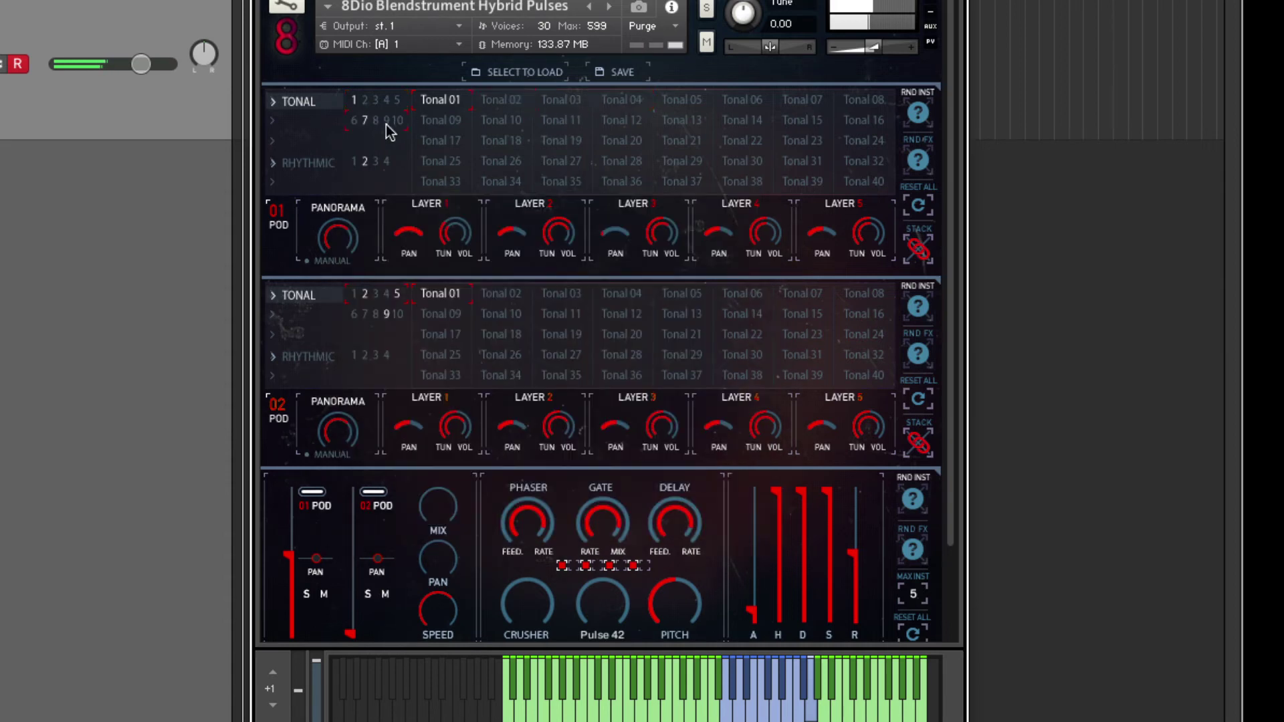
{"action": "left_click", "coordinate": [419, 103]}
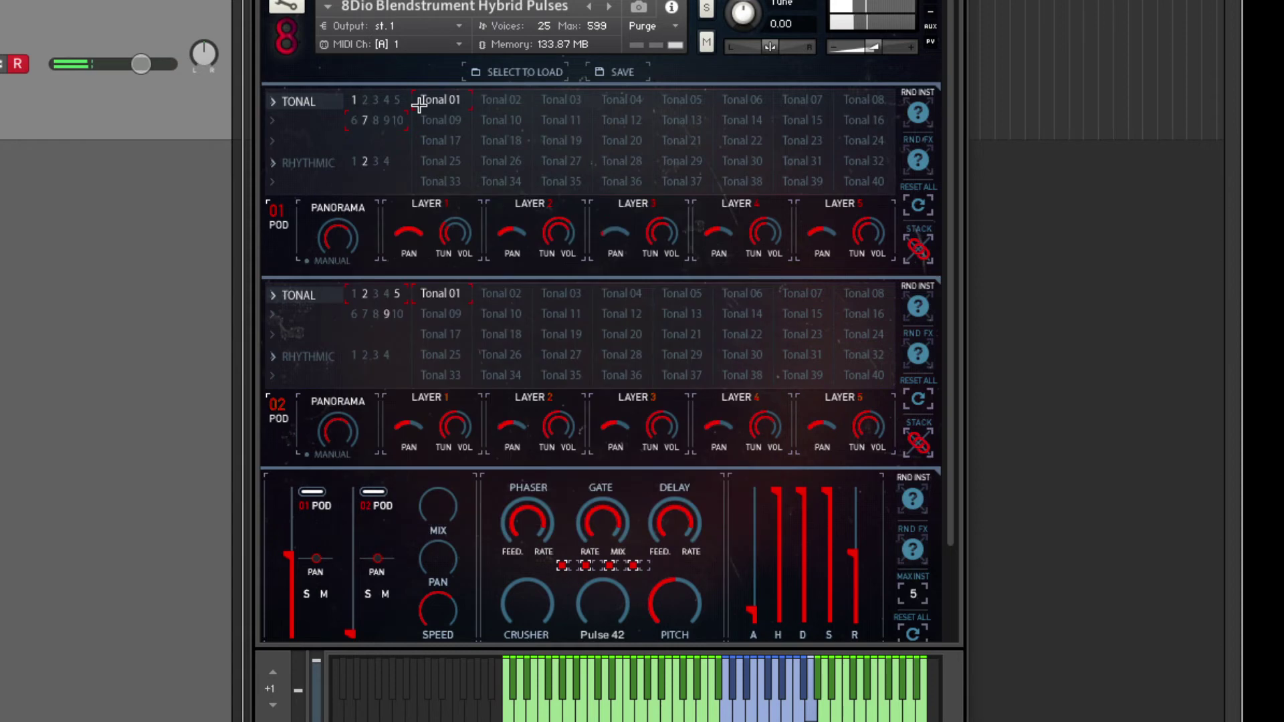
{"action": "left_click", "coordinate": [420, 102]}
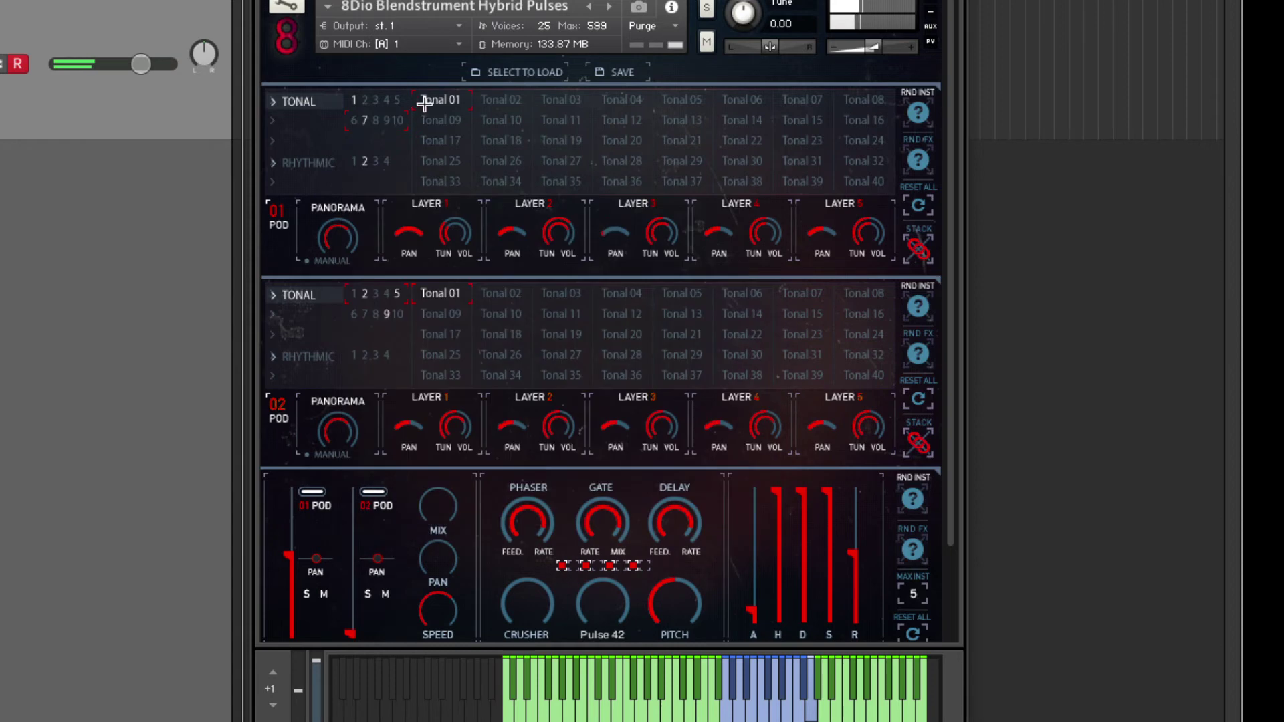
Add Tonal 05 and Tonal 06 from tonal bank 1 to Pod 01's stack
{"action": "left_click", "coordinate": [352, 100]}
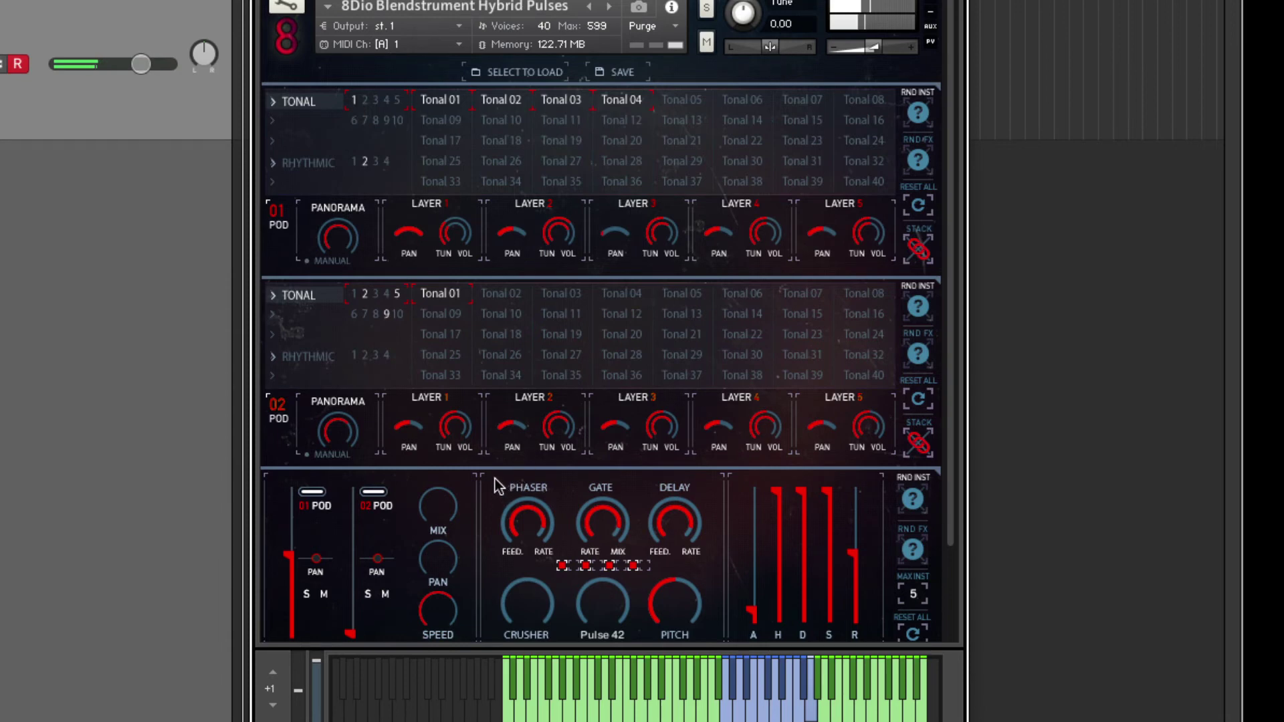
{"action": "left_click", "coordinate": [699, 97]}
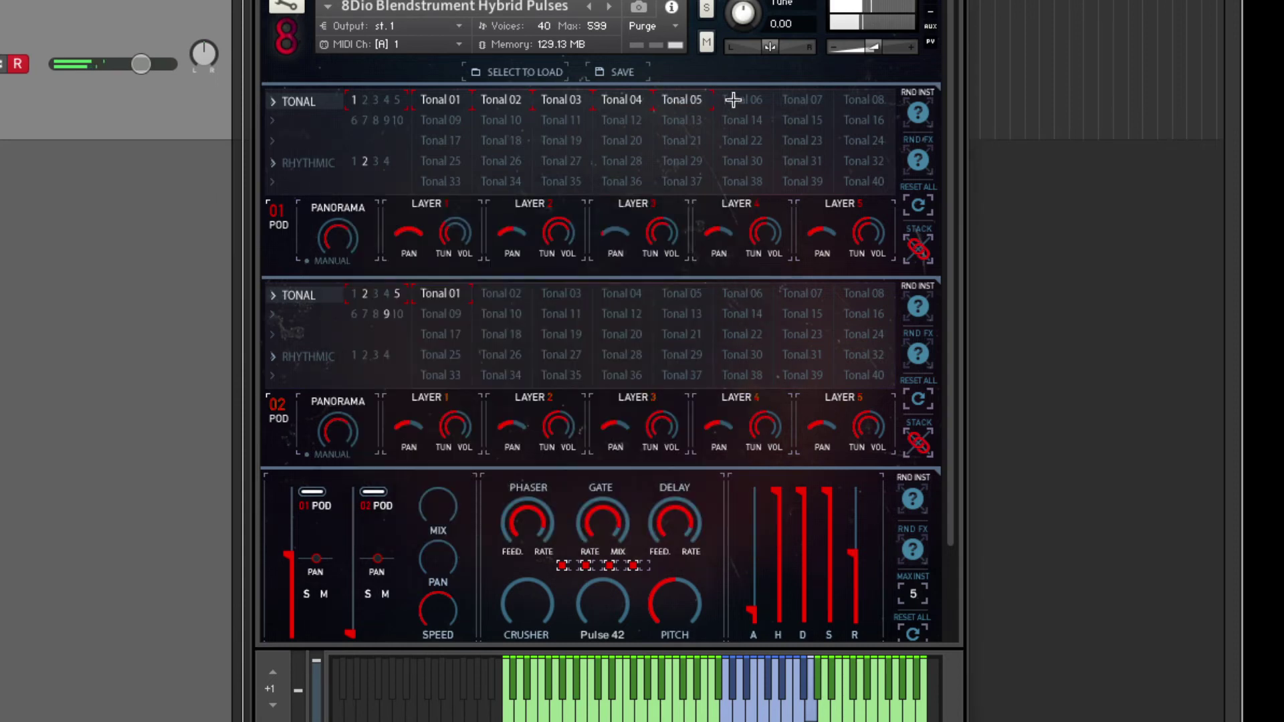
{"action": "left_click", "coordinate": [733, 99]}
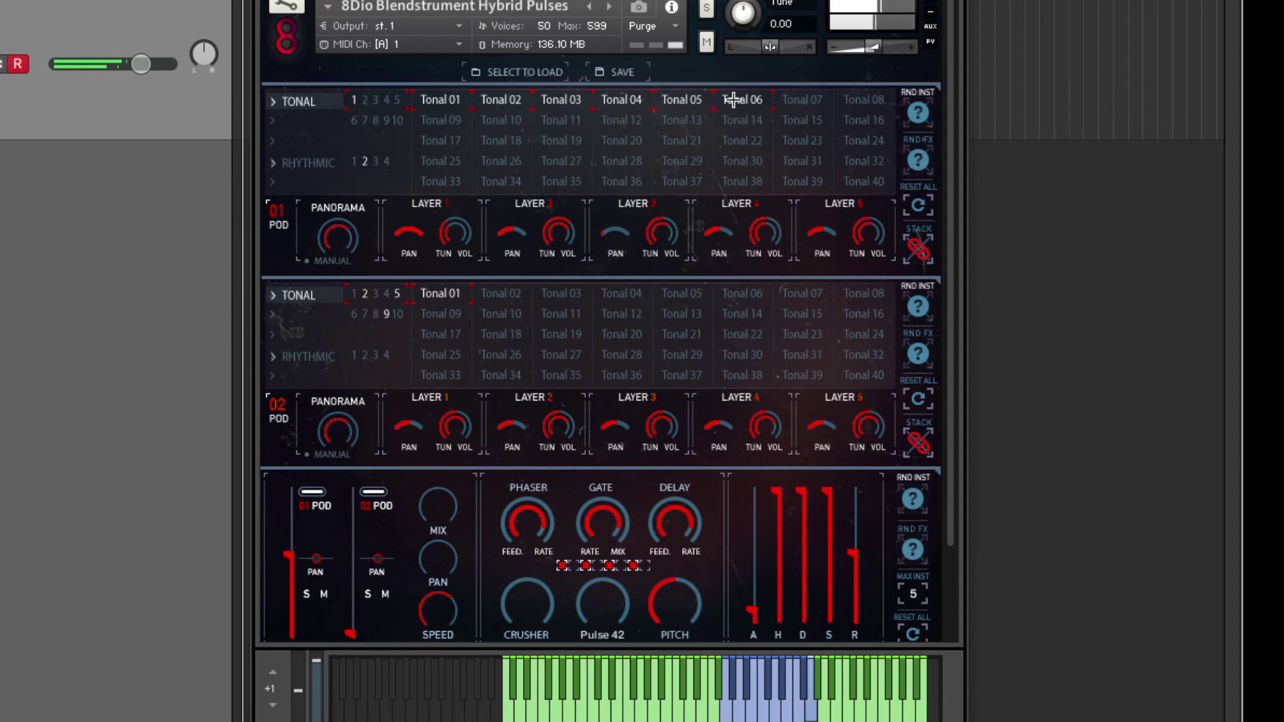
Add Rhythm 01 from rhythmic bank 1 to Pod 01's stack and reset the pod's layer settings
{"action": "left_click", "coordinate": [273, 162]}
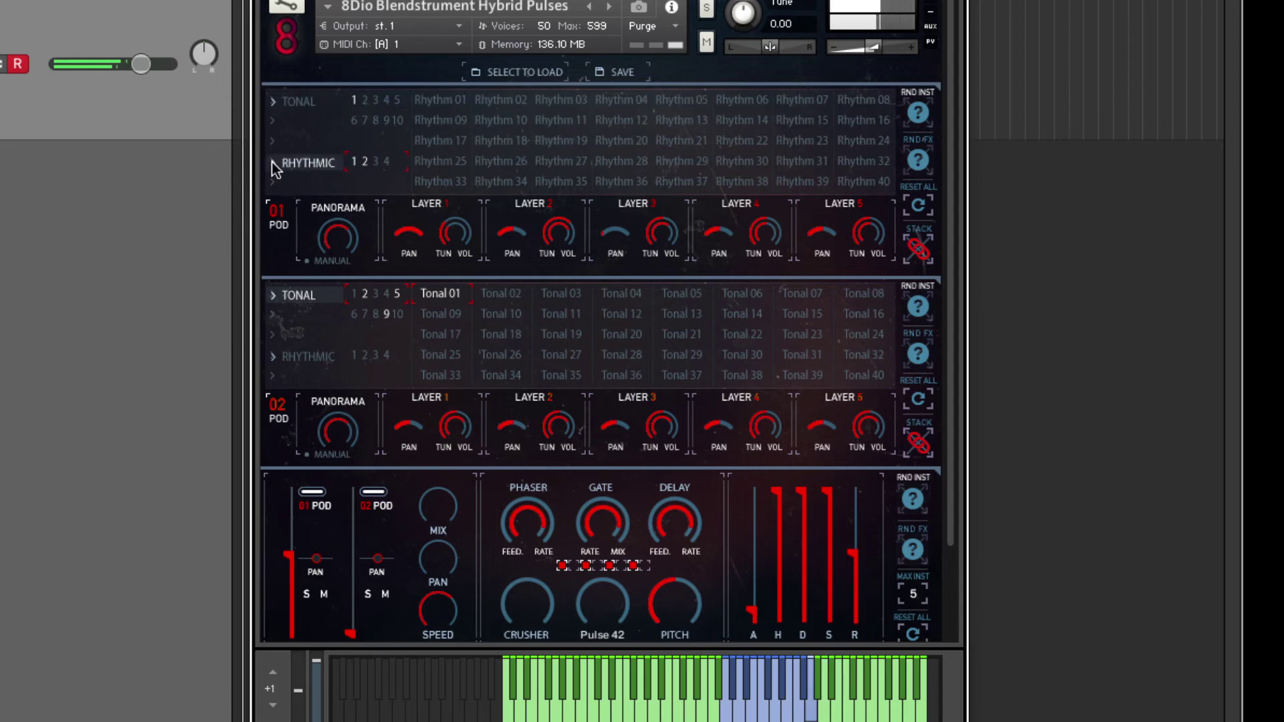
{"action": "left_click", "coordinate": [452, 98]}
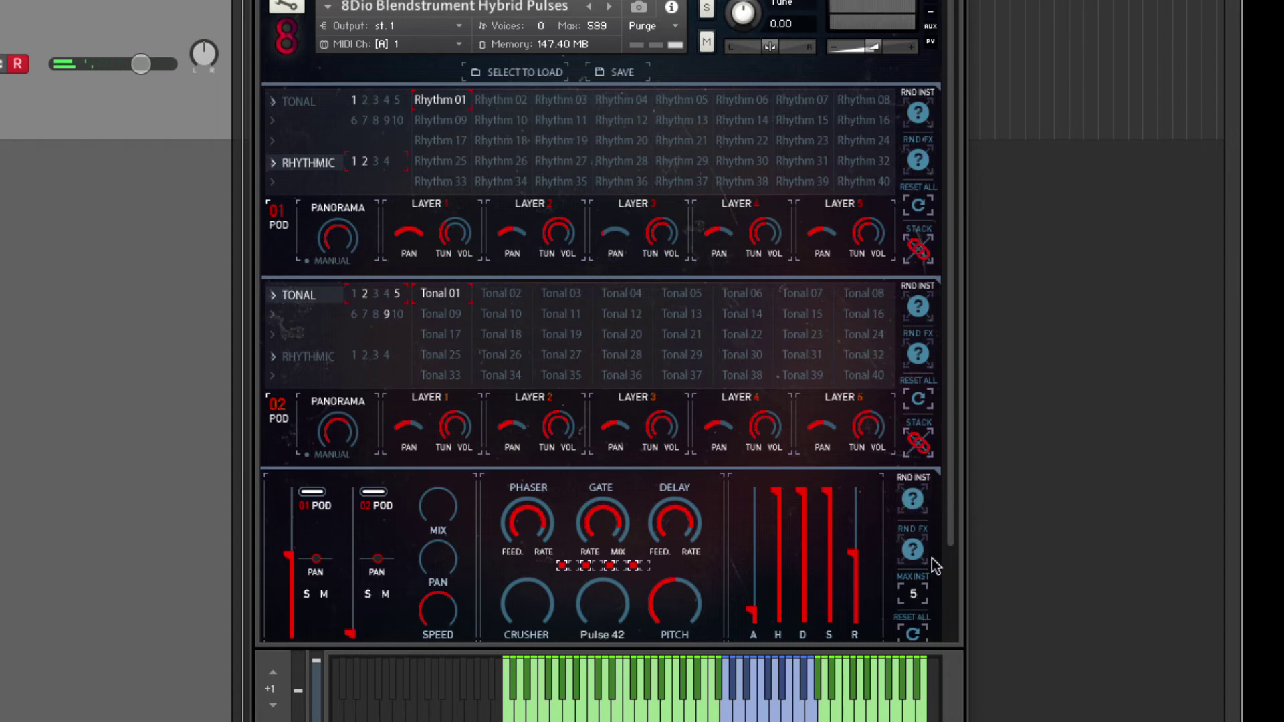
{"action": "left_click", "coordinate": [920, 208]}
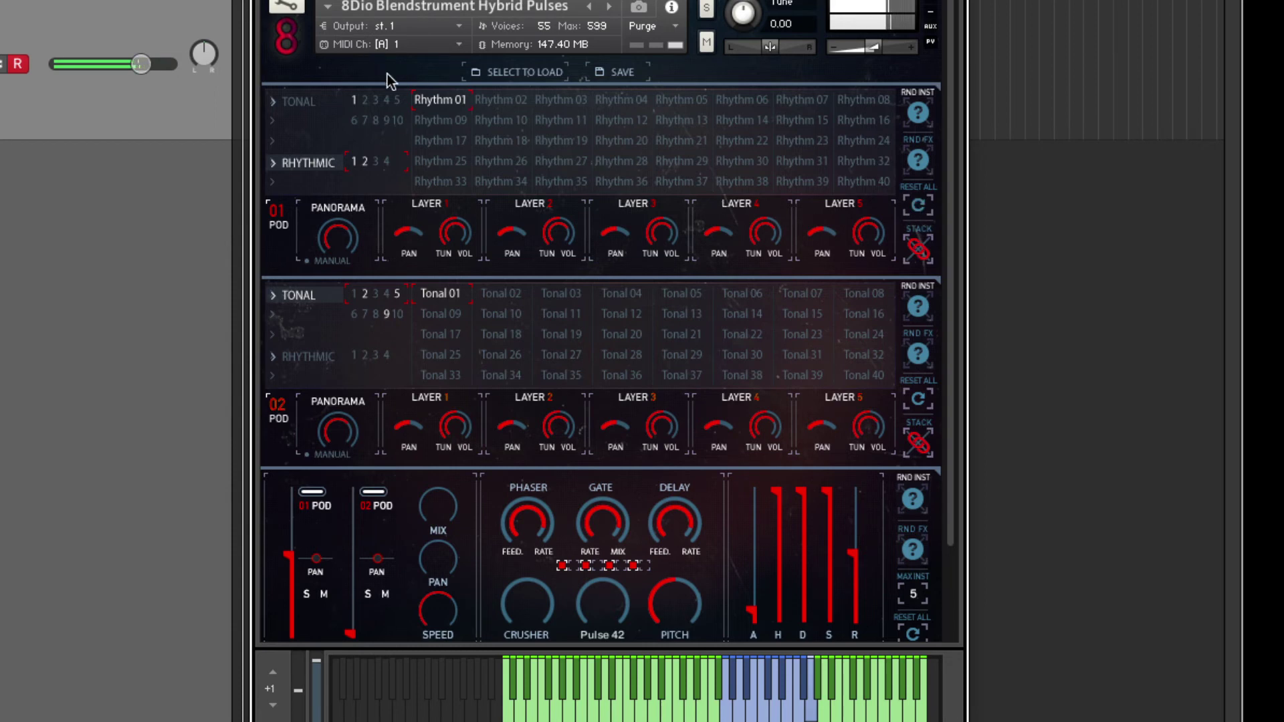
{"action": "left_click", "coordinate": [425, 100]}
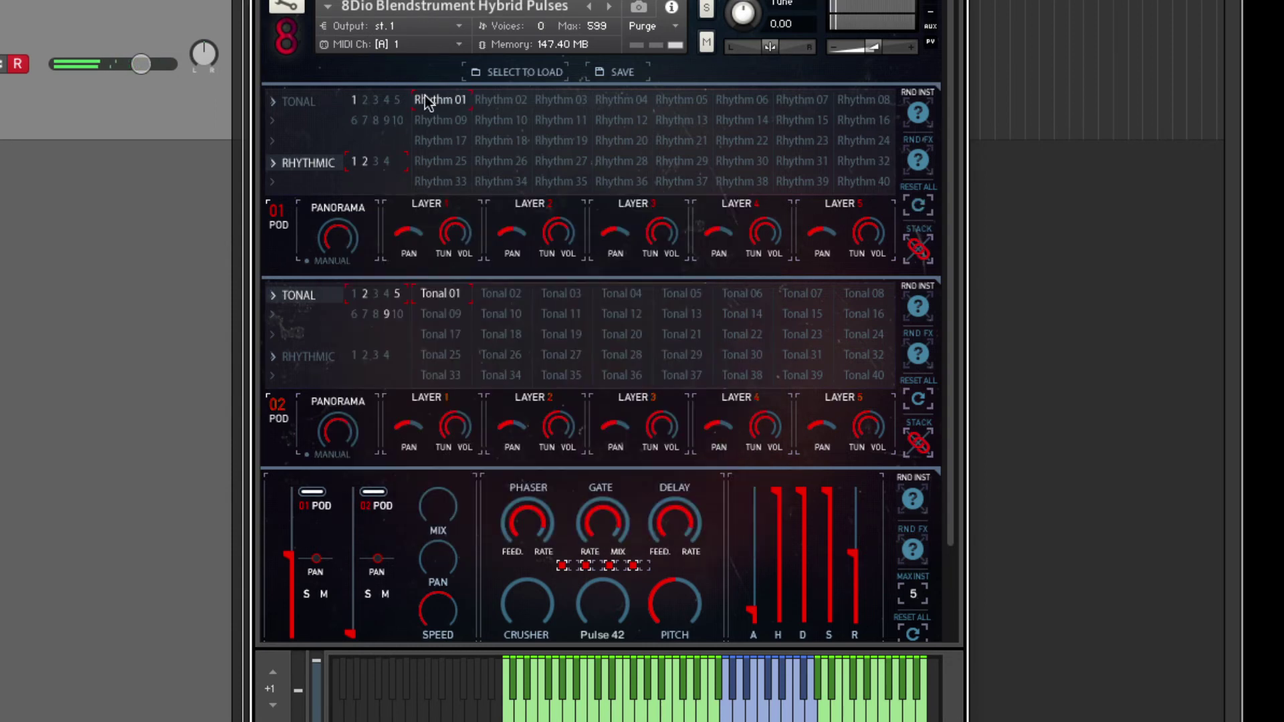
Remove Rhythm 01 of rhythmic bank 1 and Tonal 02 through Tonal 06 of tonal bank 1 from Pod 01's stack
{"action": "left_click", "coordinate": [324, 102]}
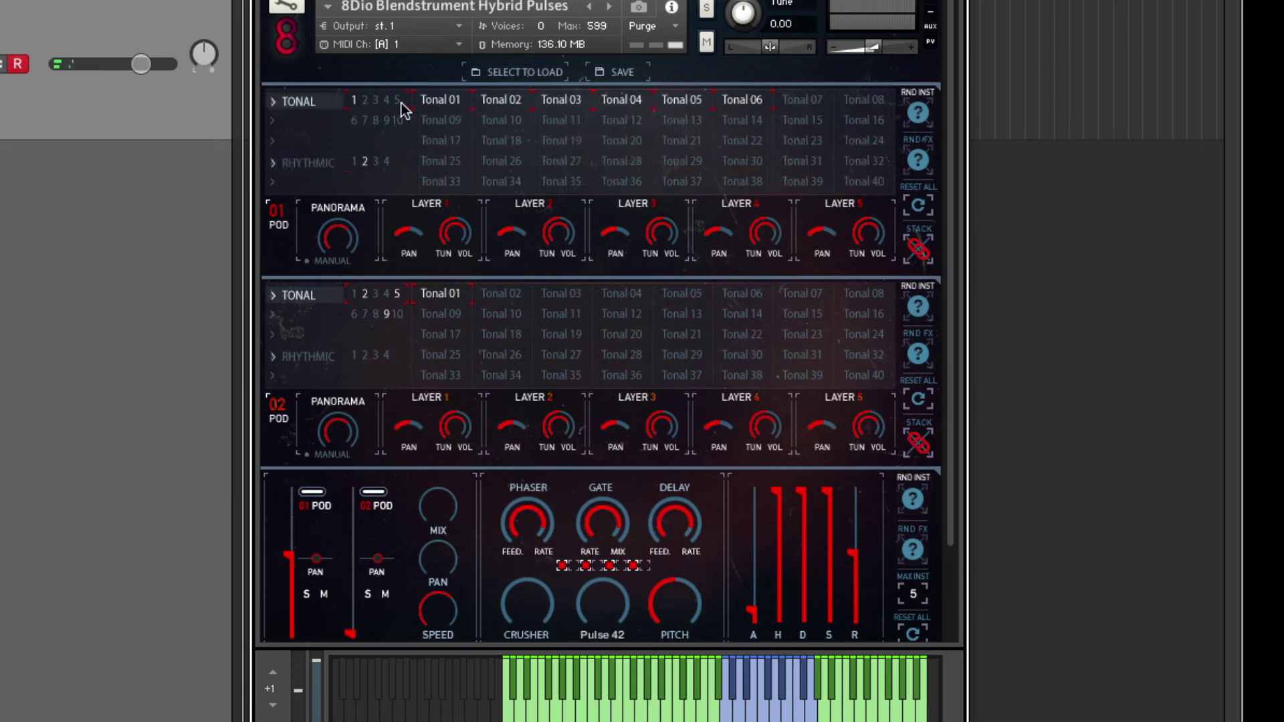
{"action": "left_click", "coordinate": [621, 99]}
{"action": "left_click", "coordinate": [688, 100]}
{"action": "left_click", "coordinate": [737, 98]}
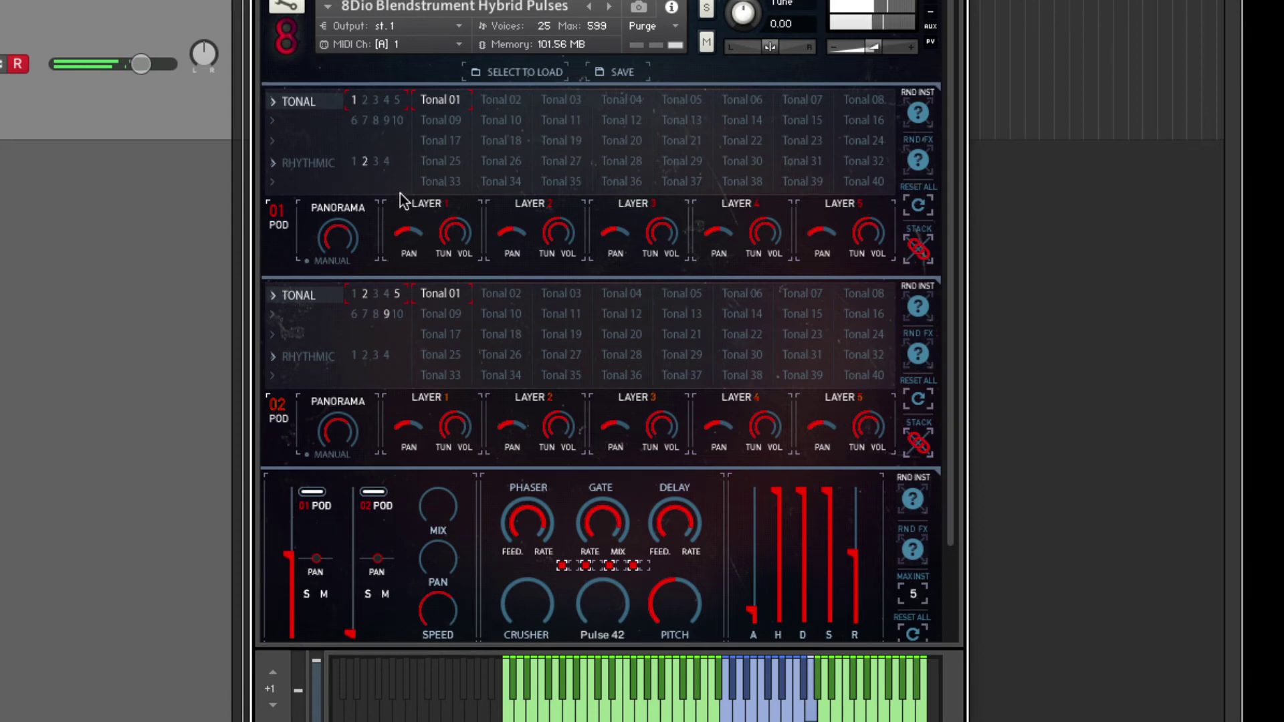
Audition Tonal 02 through Tonal 08 of tonal bank 1 one at a time in Pod 01, and leave the bank cleared
{"action": "left_click", "coordinate": [492, 101]}
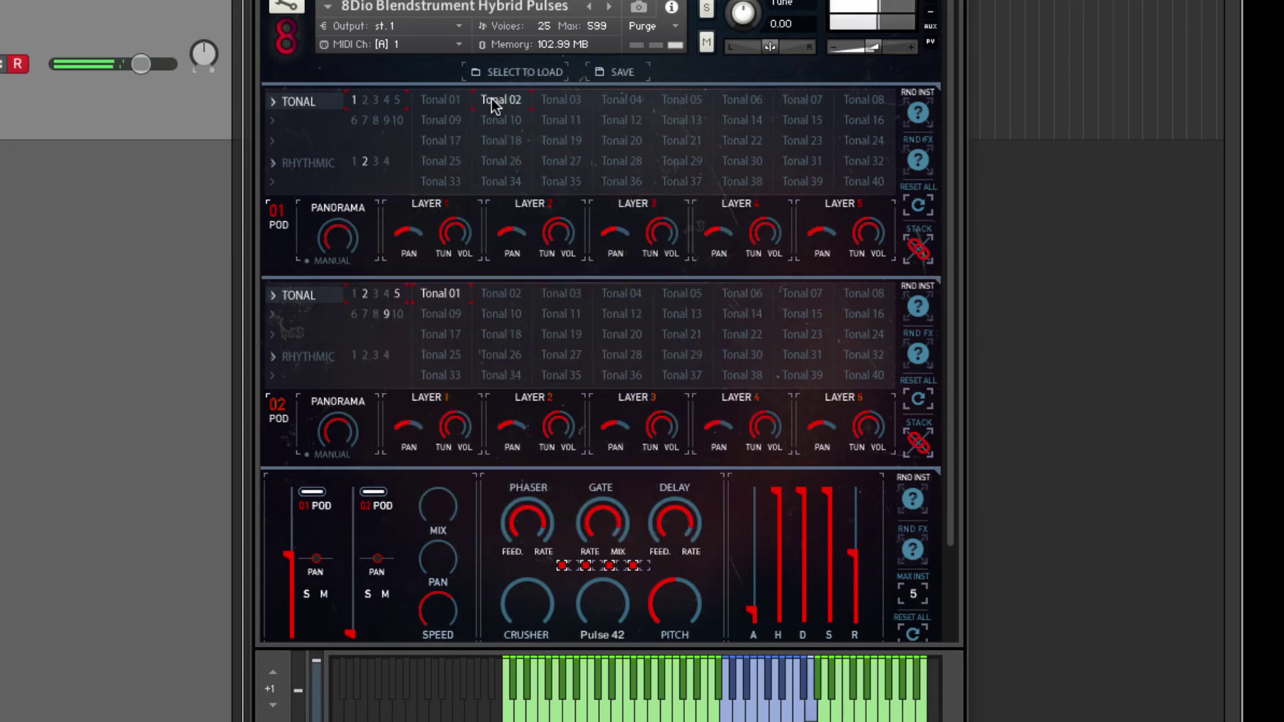
{"action": "left_click", "coordinate": [554, 99]}
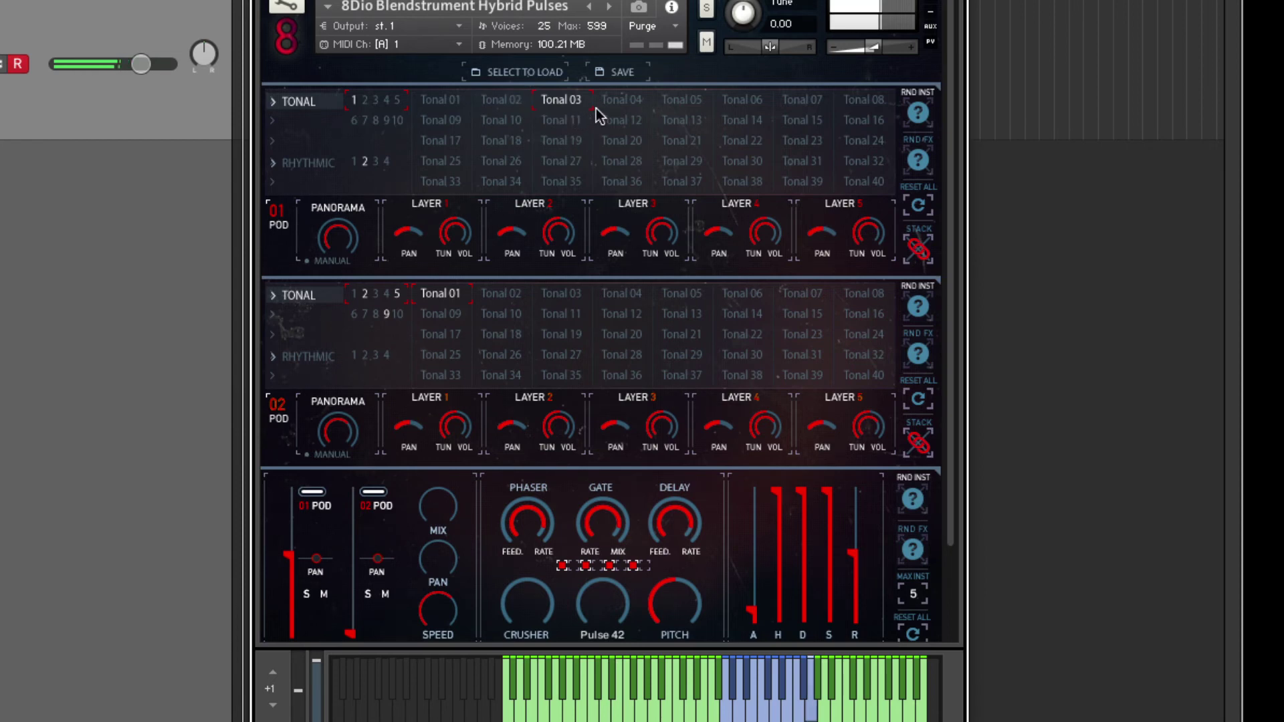
{"action": "left_click", "coordinate": [616, 100]}
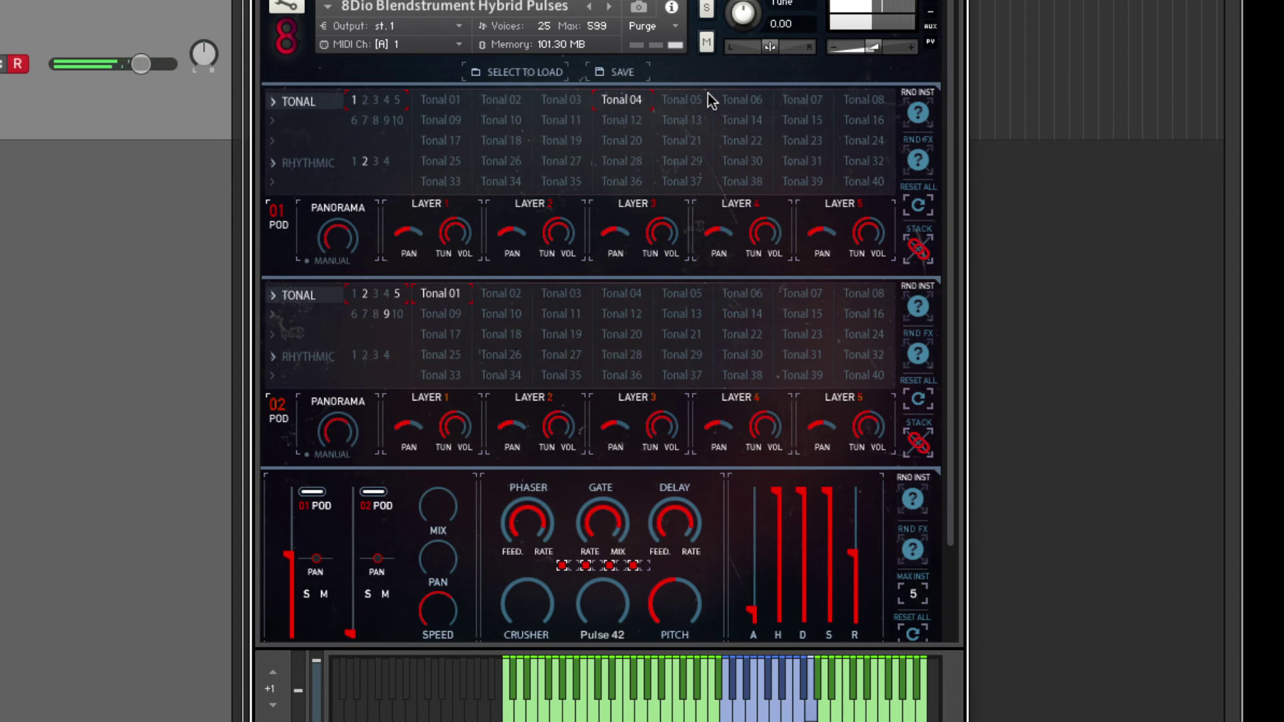
{"action": "left_click", "coordinate": [622, 100]}
{"action": "left_click", "coordinate": [670, 99]}
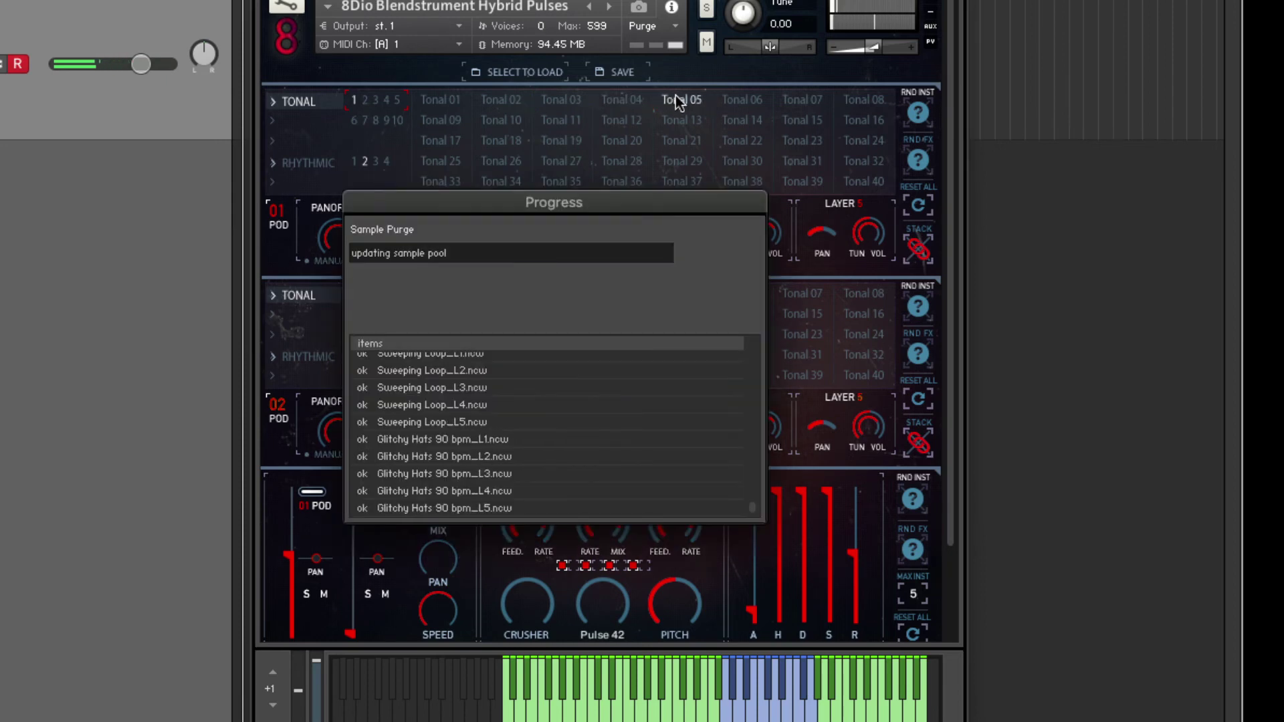
{"action": "left_click", "coordinate": [747, 97]}
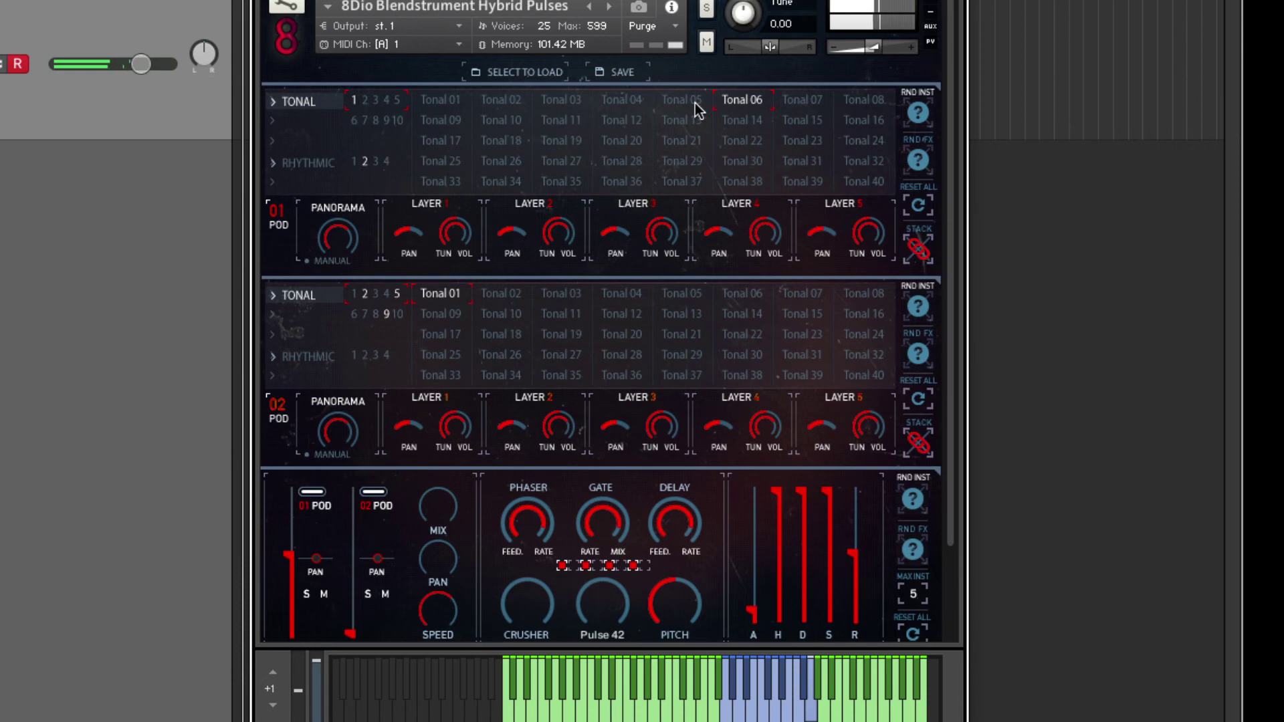
{"action": "left_click", "coordinate": [732, 99]}
{"action": "left_click", "coordinate": [785, 100]}
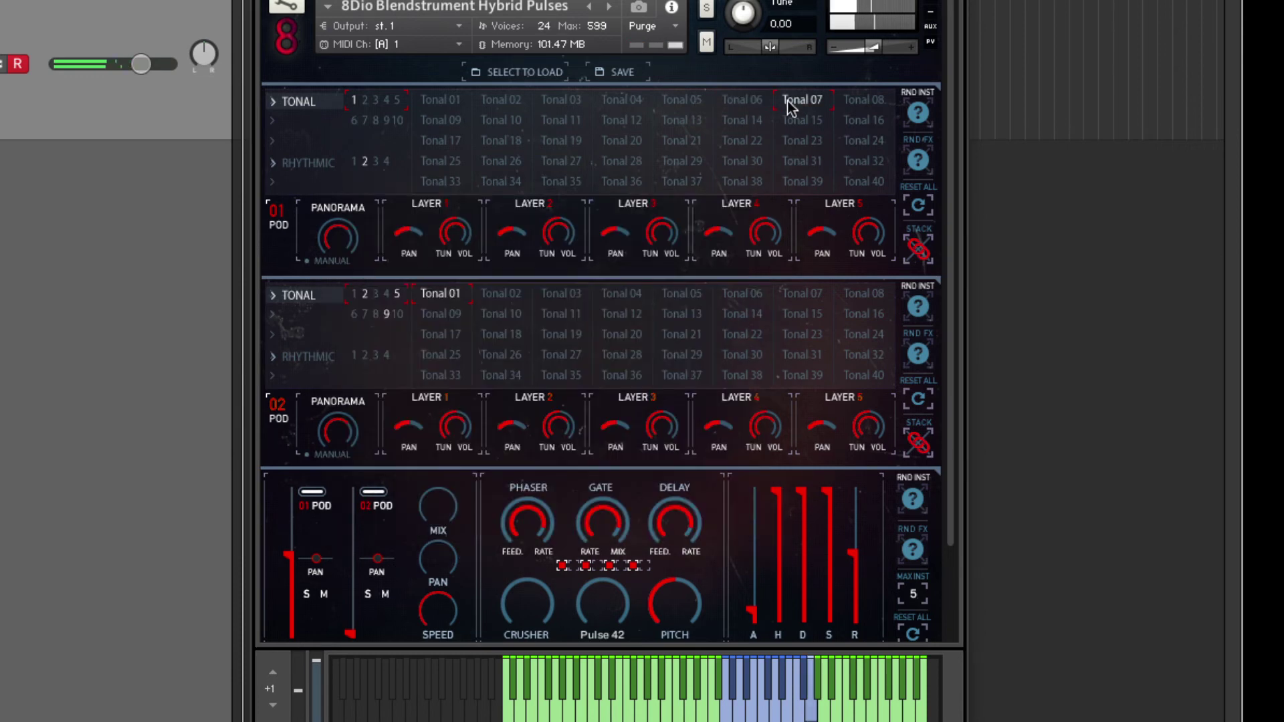
{"action": "left_click", "coordinate": [846, 102]}
{"action": "left_click", "coordinate": [816, 99]}
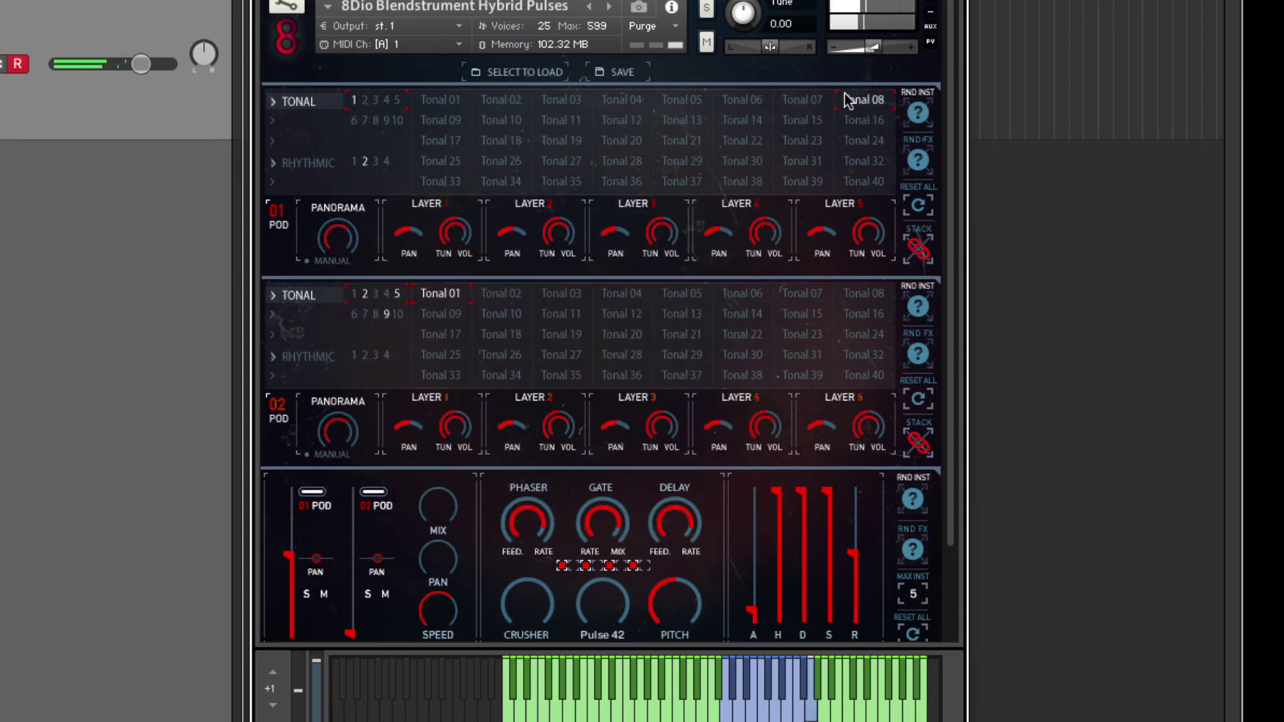
{"action": "left_click", "coordinate": [848, 94]}
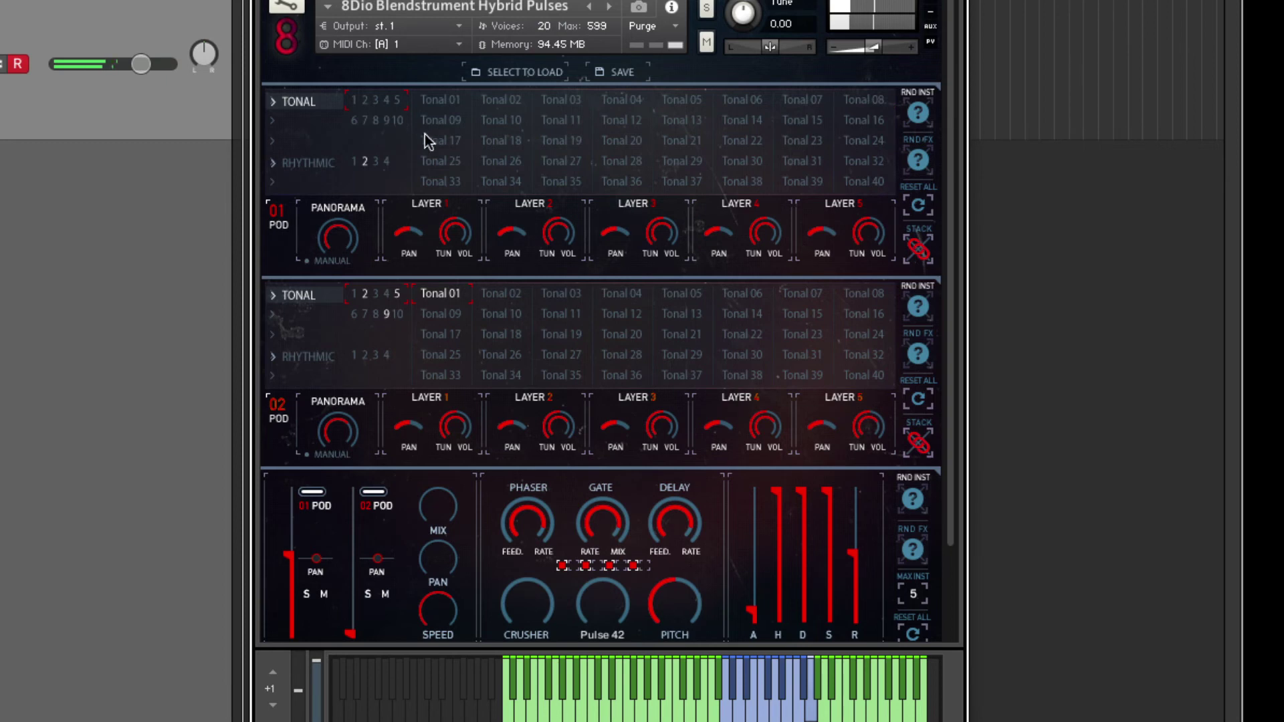
Clear the active sounds in Pod 02's tonal banks 2, 5 and 9 and in Pod 01's rhythmic bank 2
{"action": "left_click", "coordinate": [432, 289]}
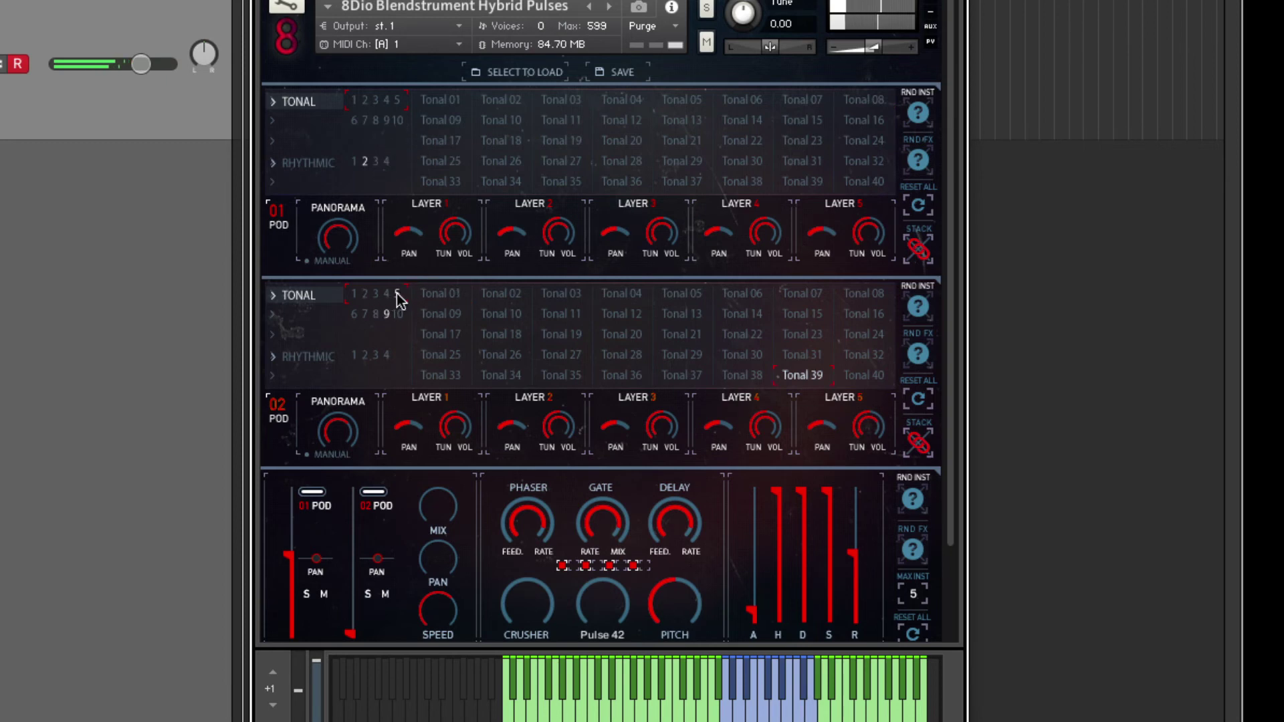
{"action": "left_click", "coordinate": [799, 375]}
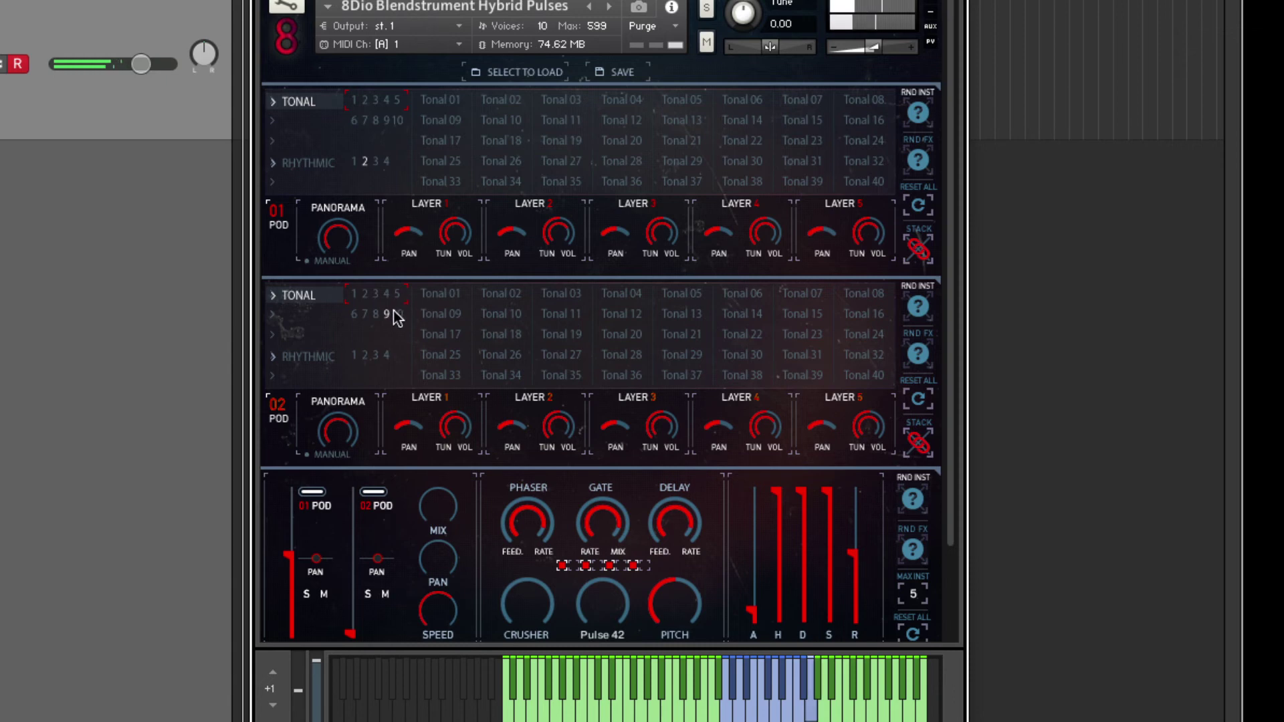
{"action": "left_click", "coordinate": [608, 313]}
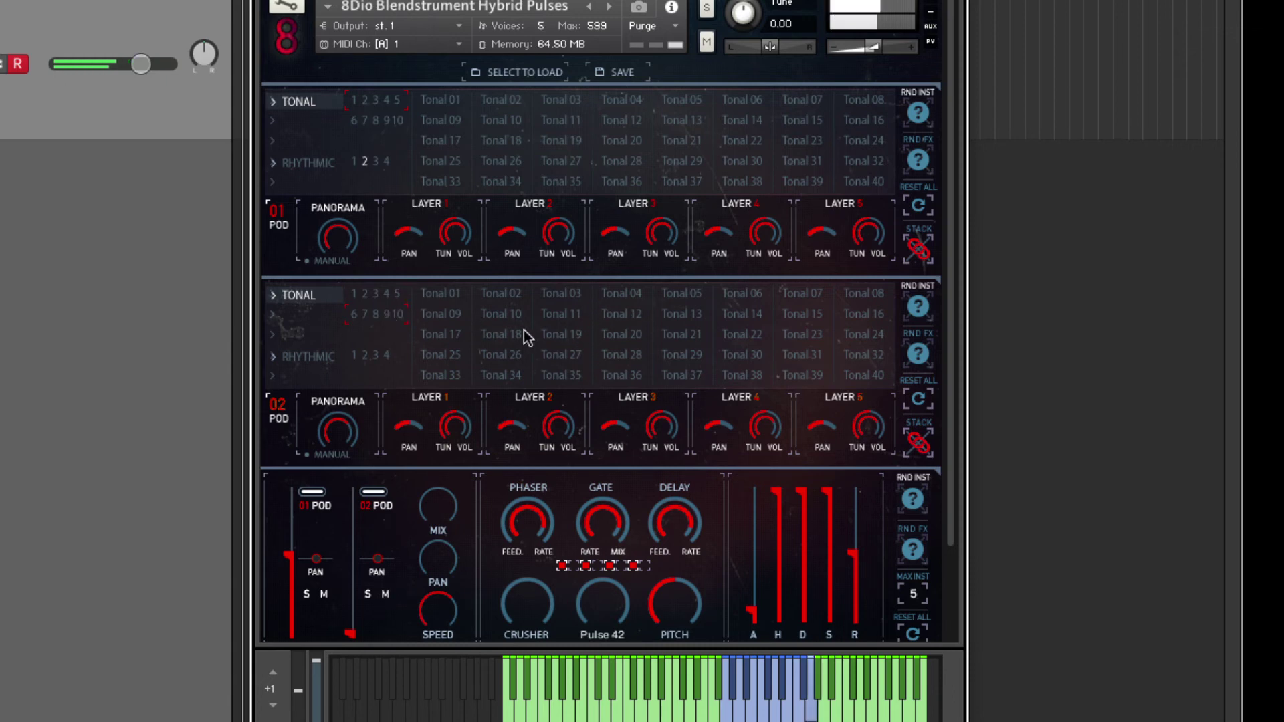
{"action": "left_click", "coordinate": [345, 163]}
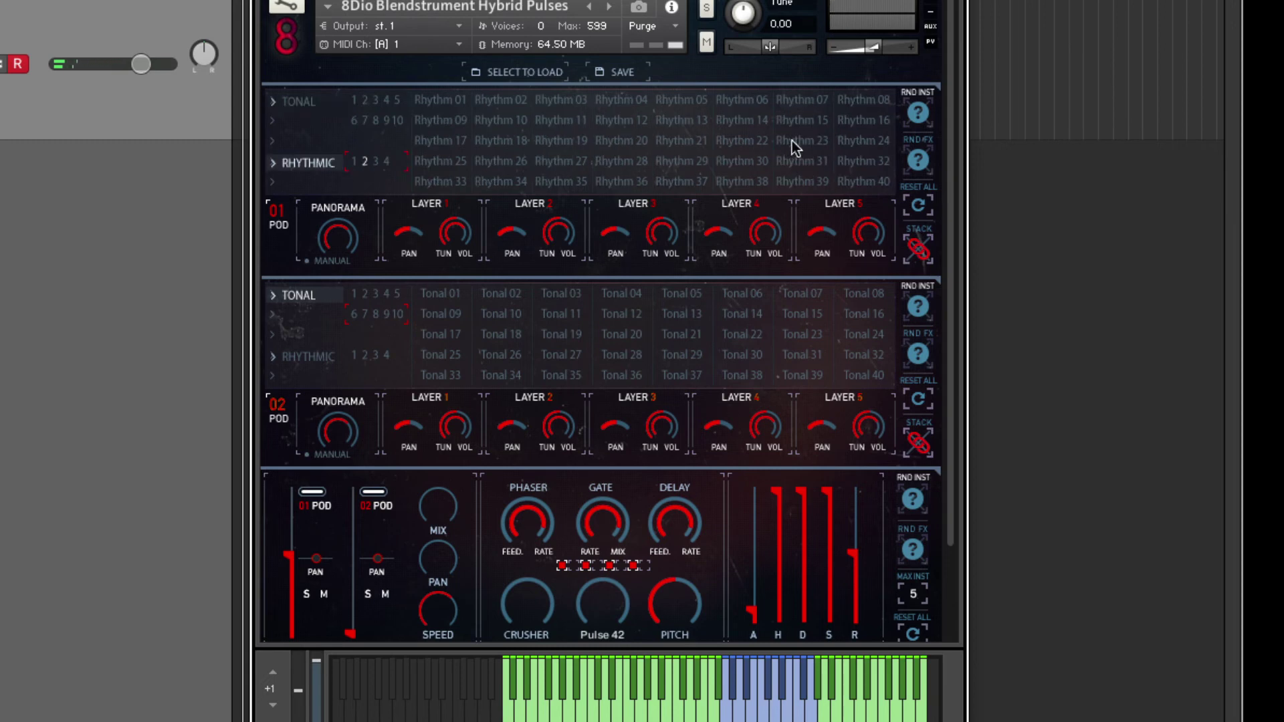
Audition Tonal 09 from tonal bank 1 in Pod 01 and unload it
{"action": "left_click", "coordinate": [353, 101]}
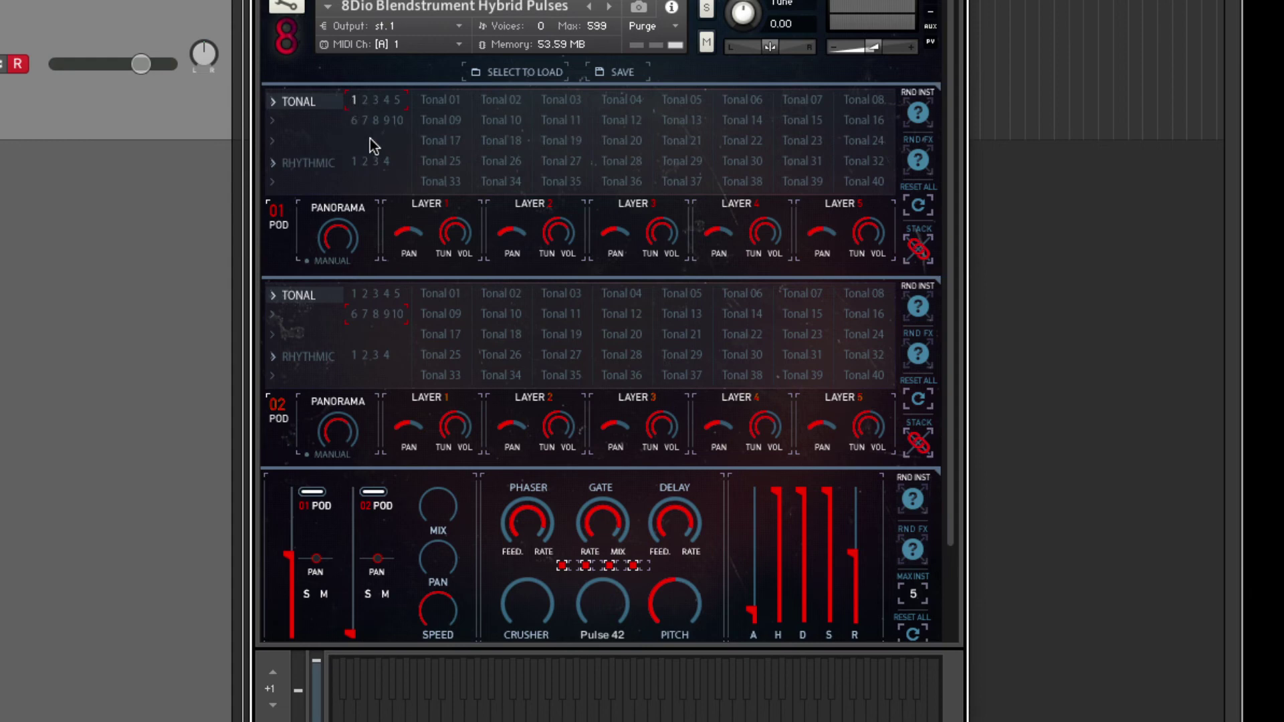
{"action": "left_click", "coordinate": [439, 121]}
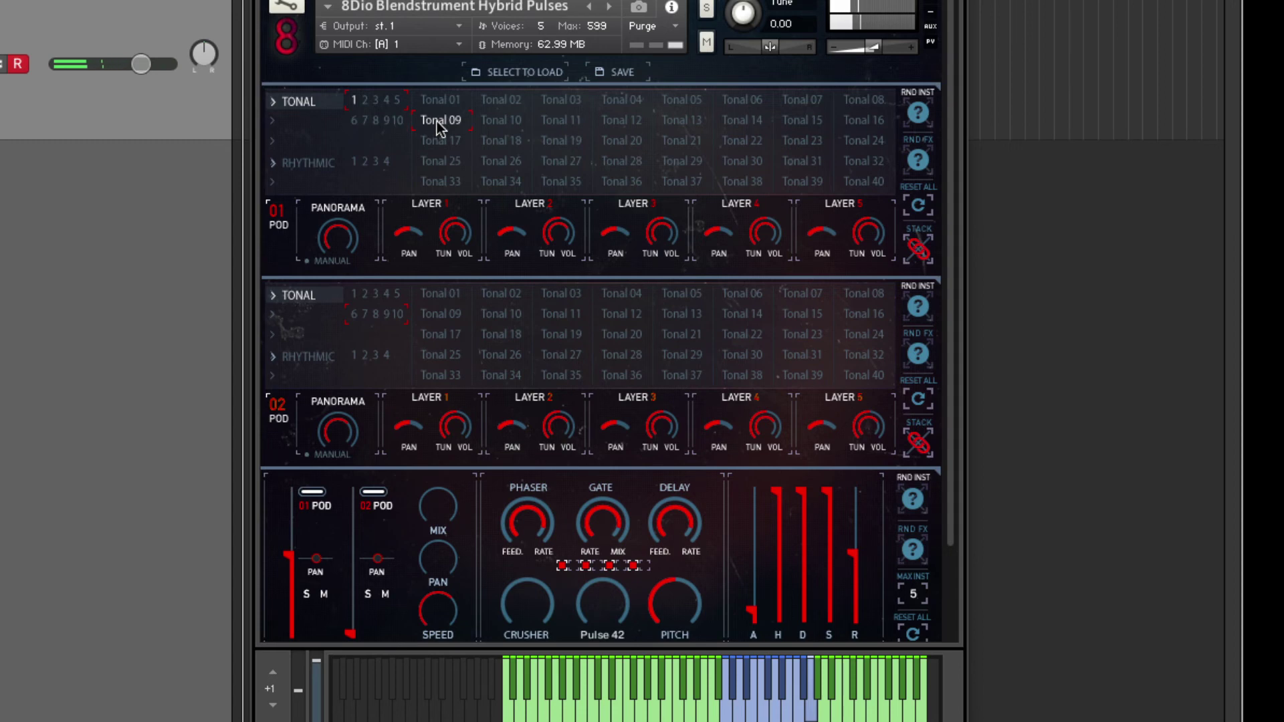
{"action": "left_click", "coordinate": [436, 122]}
Audition Rhythm 01, 02, 11, 20, 29 and 38 of rhythmic bank 1 one at a time in Pod 01, unloading each
{"action": "left_click", "coordinate": [309, 163]}
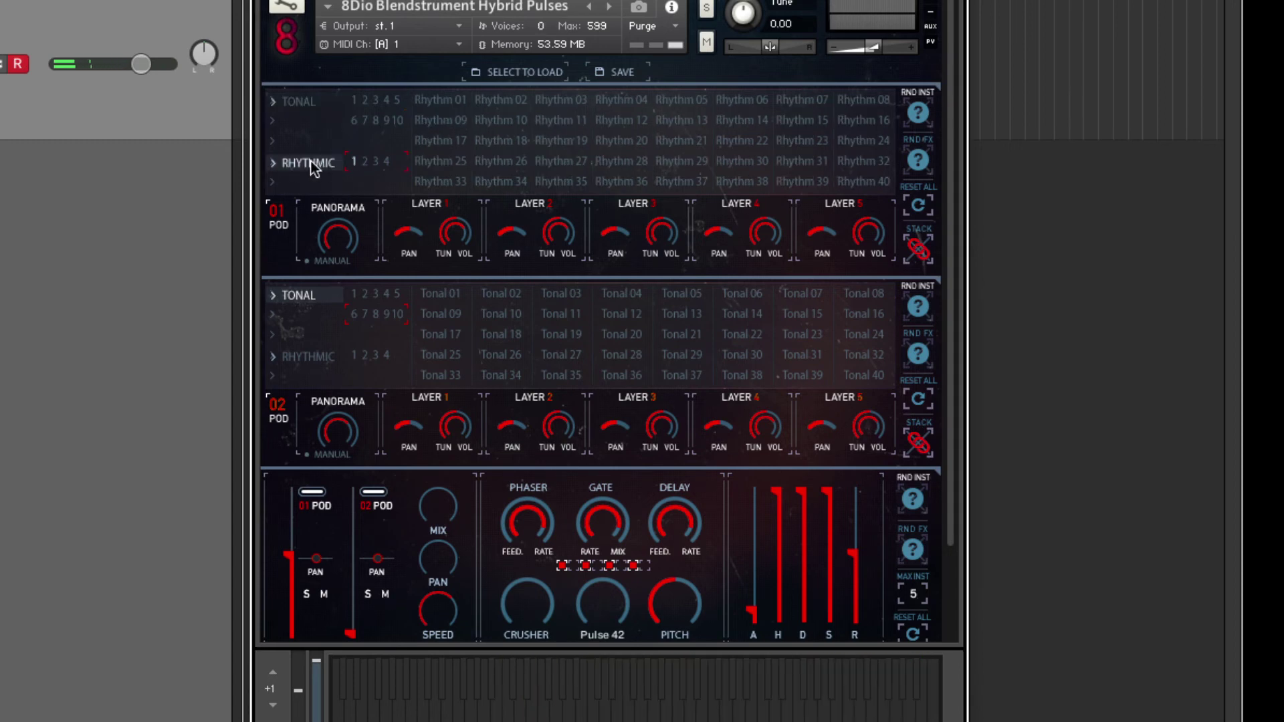
{"action": "left_click", "coordinate": [440, 100]}
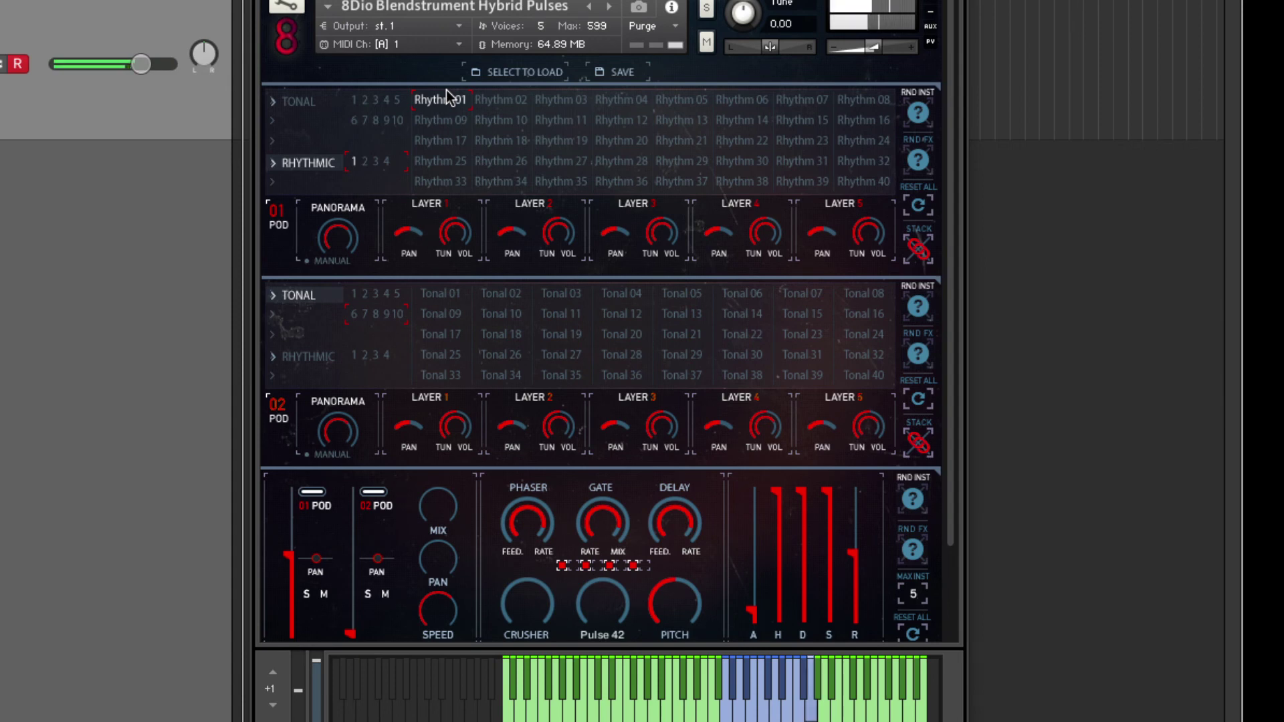
{"action": "left_click", "coordinate": [512, 103]}
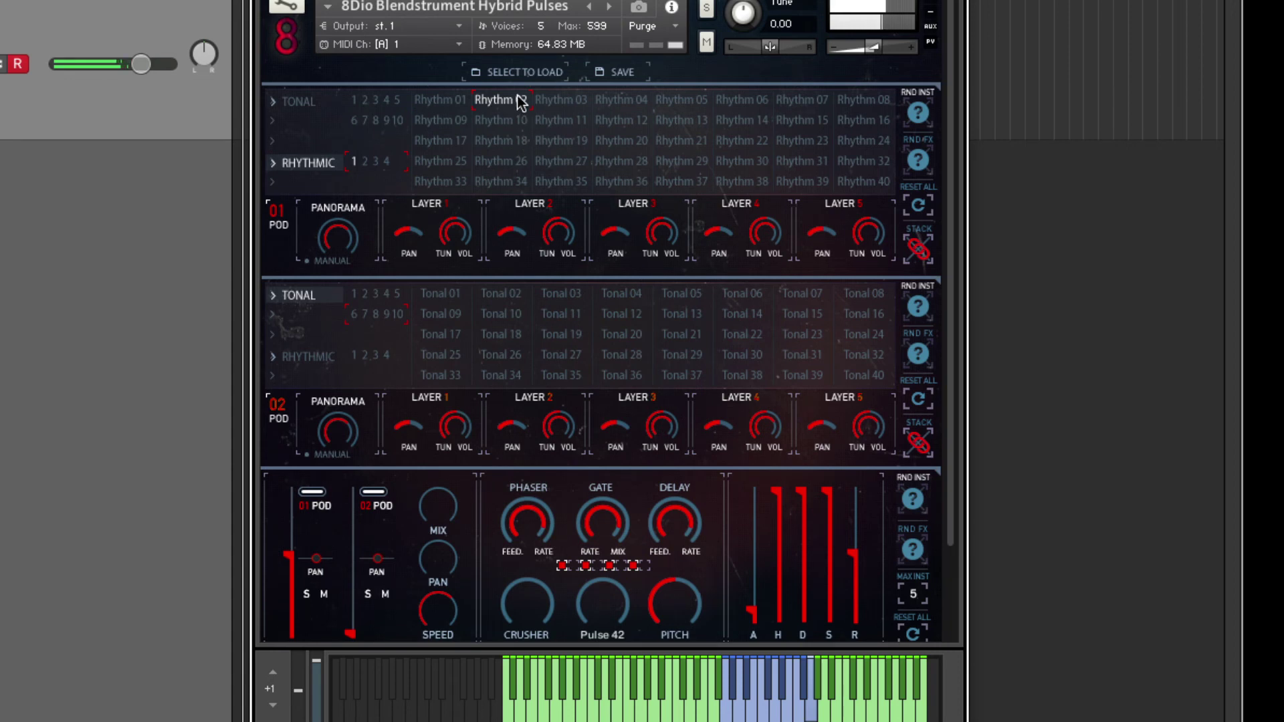
{"action": "left_click", "coordinate": [559, 121]}
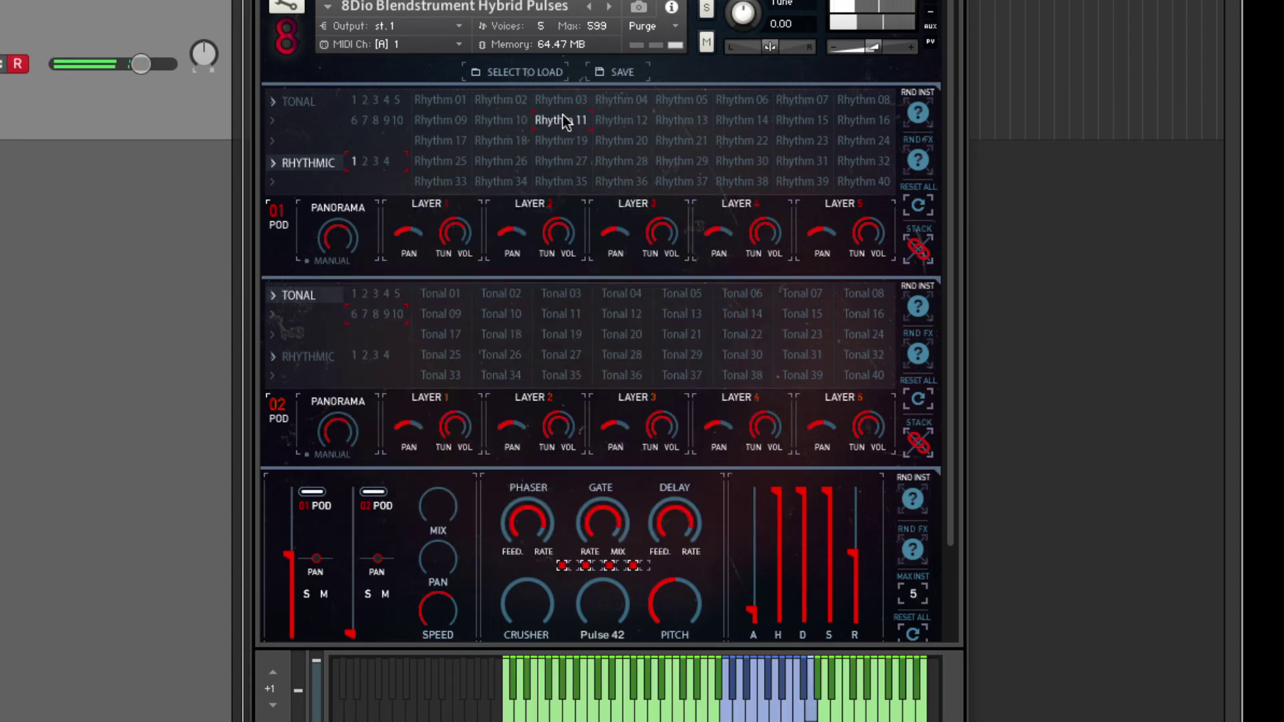
{"action": "left_click", "coordinate": [570, 119]}
{"action": "left_click", "coordinate": [628, 142]}
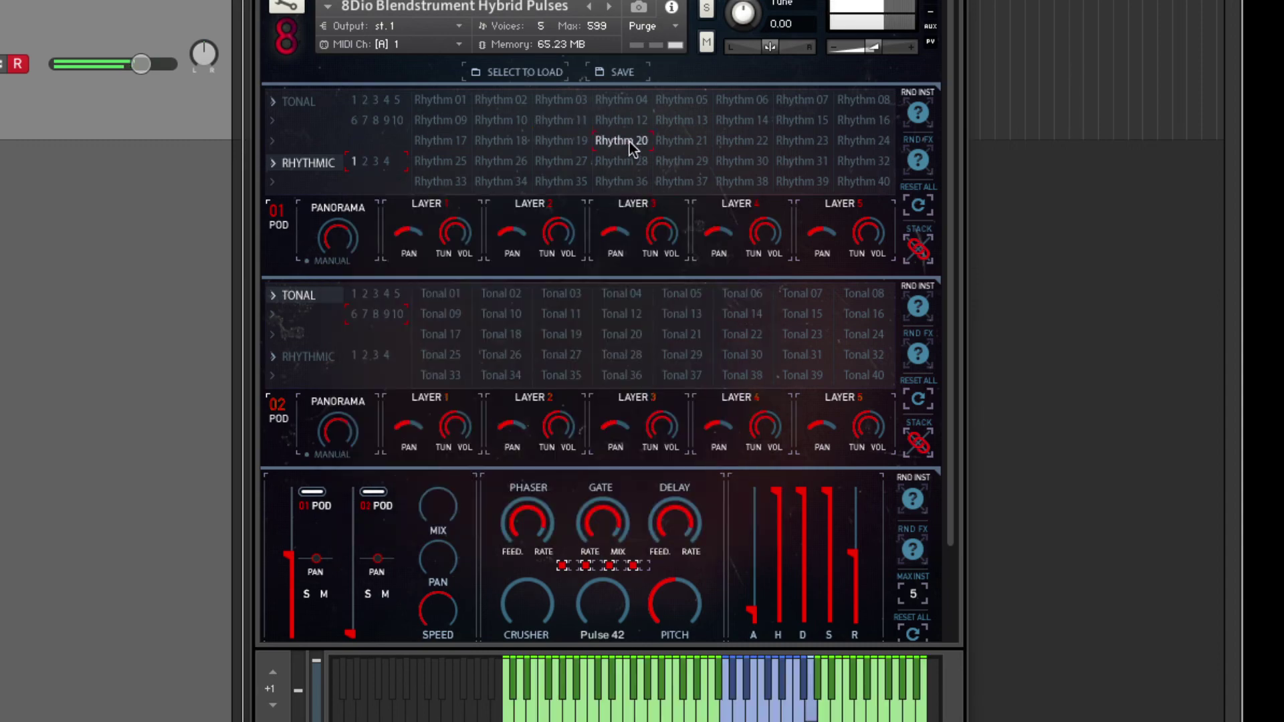
{"action": "left_click", "coordinate": [628, 142]}
{"action": "left_click", "coordinate": [689, 155]}
{"action": "left_click", "coordinate": [688, 155]}
{"action": "left_click", "coordinate": [717, 179]}
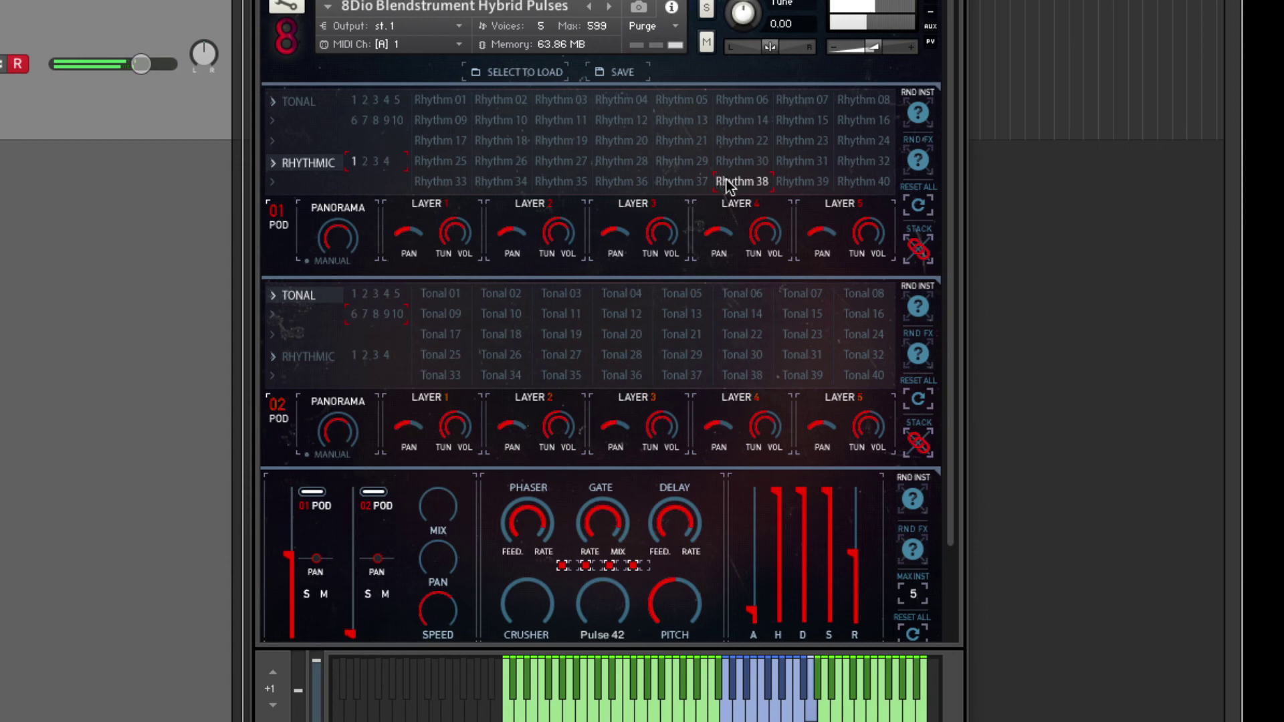
{"action": "left_click", "coordinate": [728, 180]}
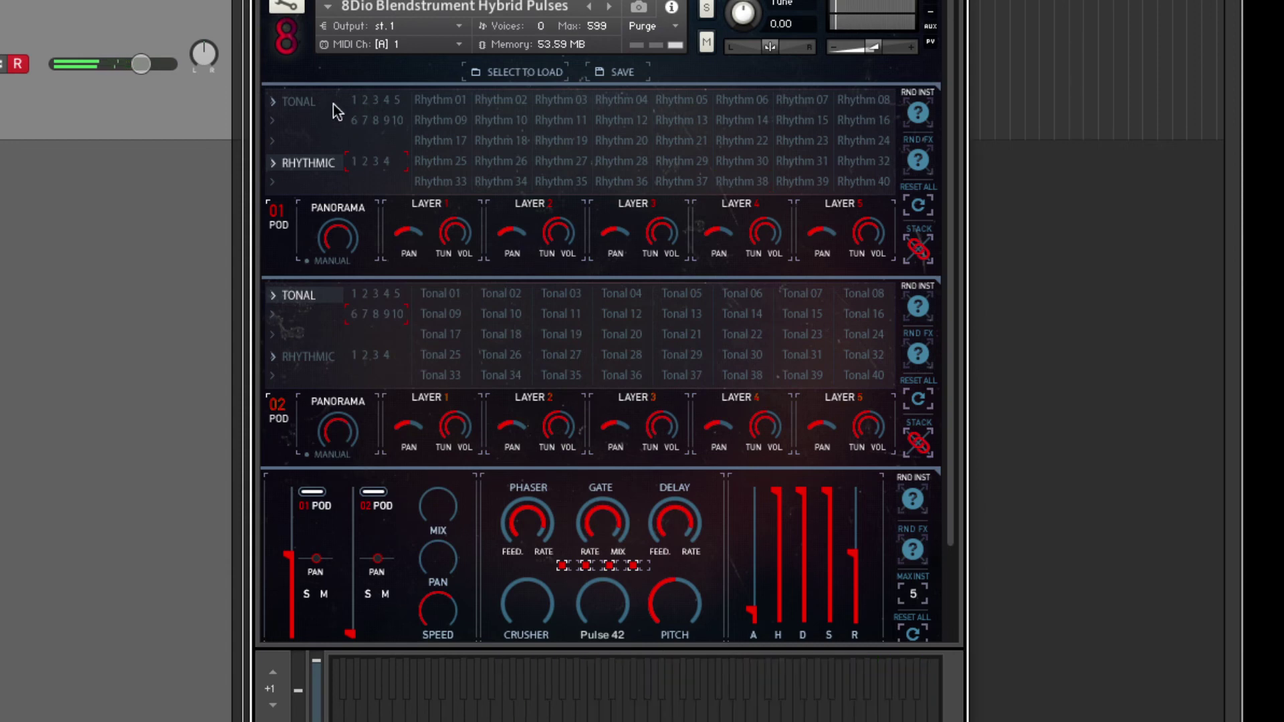
Stack Tonal 01, Tonal 10, Tonal 19, Tonal 28 and Tonal 37 from tonal bank 1 in Pod 01
{"action": "left_click", "coordinate": [352, 101]}
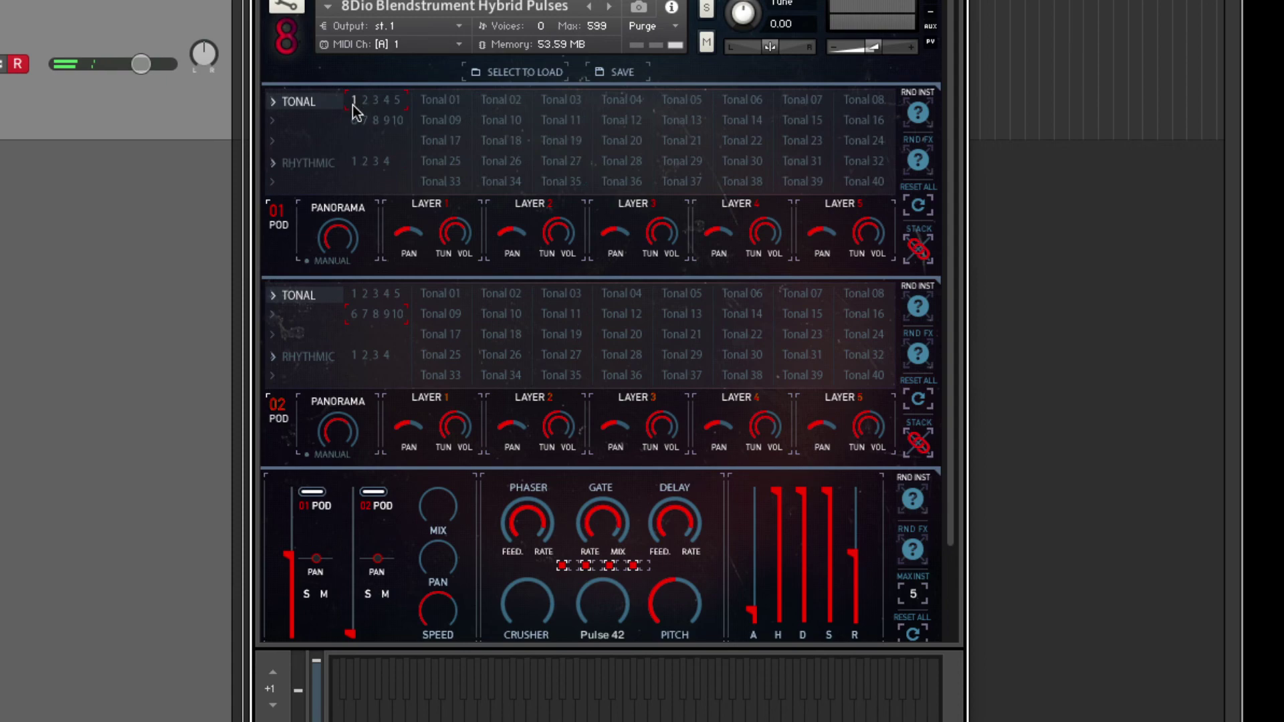
{"action": "left_click", "coordinate": [450, 105]}
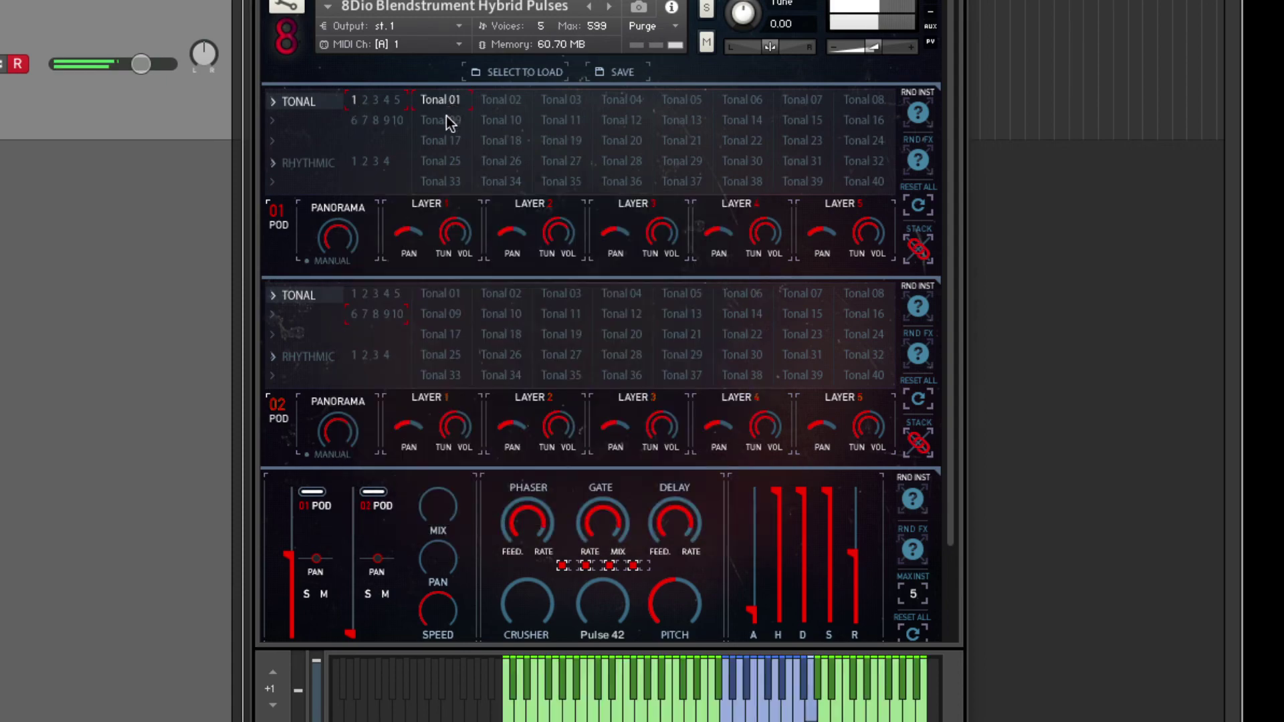
{"action": "left_click", "coordinate": [512, 120]}
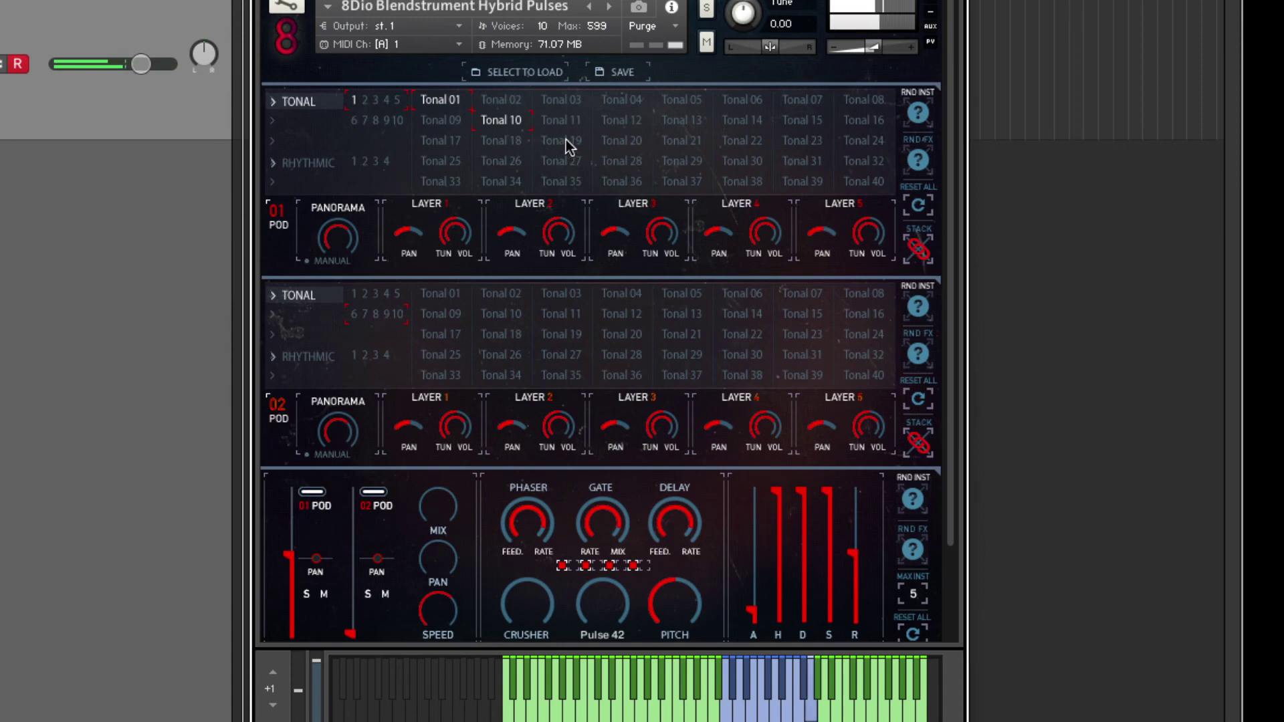
{"action": "left_click", "coordinate": [565, 140]}
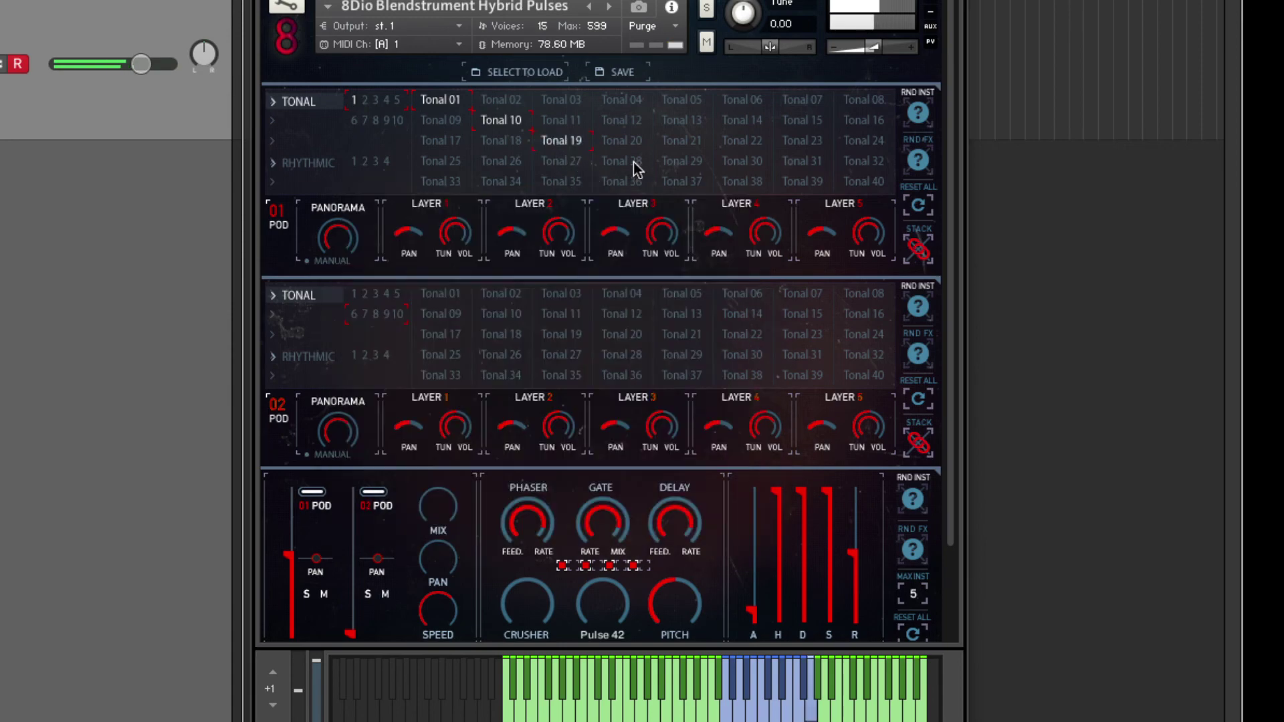
{"action": "left_click", "coordinate": [632, 162]}
{"action": "left_click", "coordinate": [683, 184]}
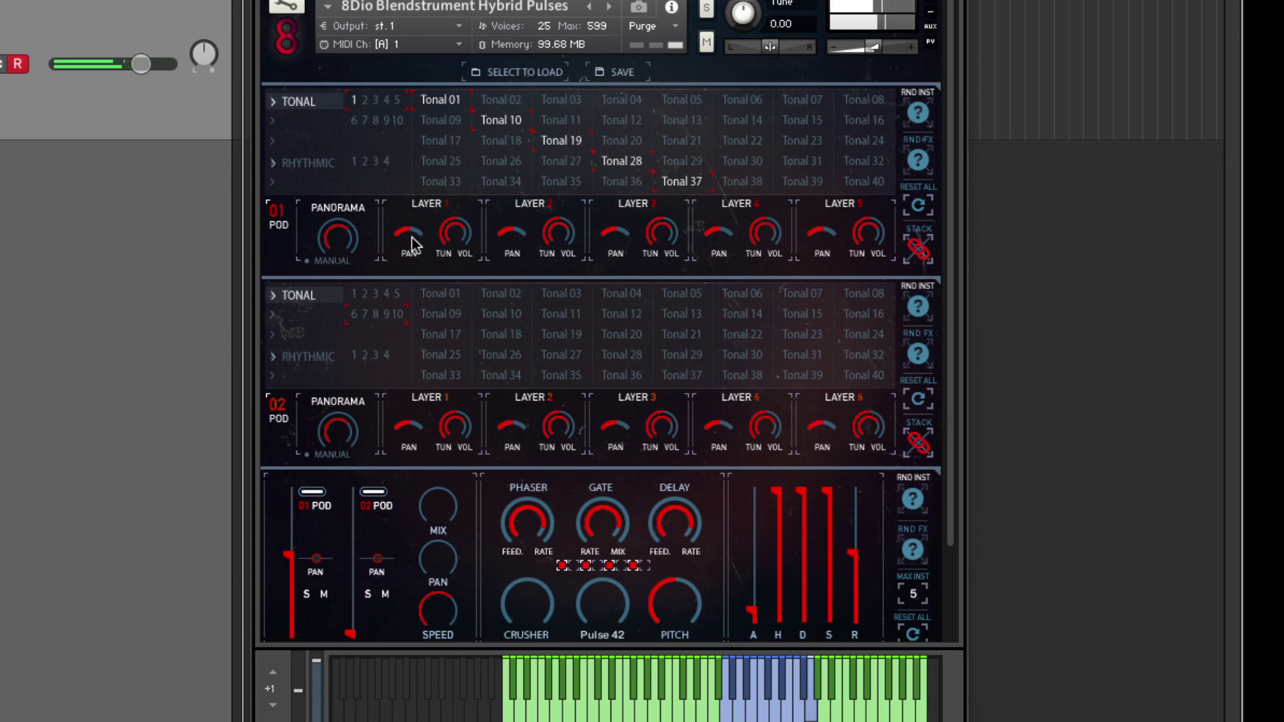
Pan Pod 01's layers 1 and 3 hard left and layers 2 and 4 hard right
{"action": "left_click_drag", "start_coordinate": [412, 238], "coordinate": [410, 252]}
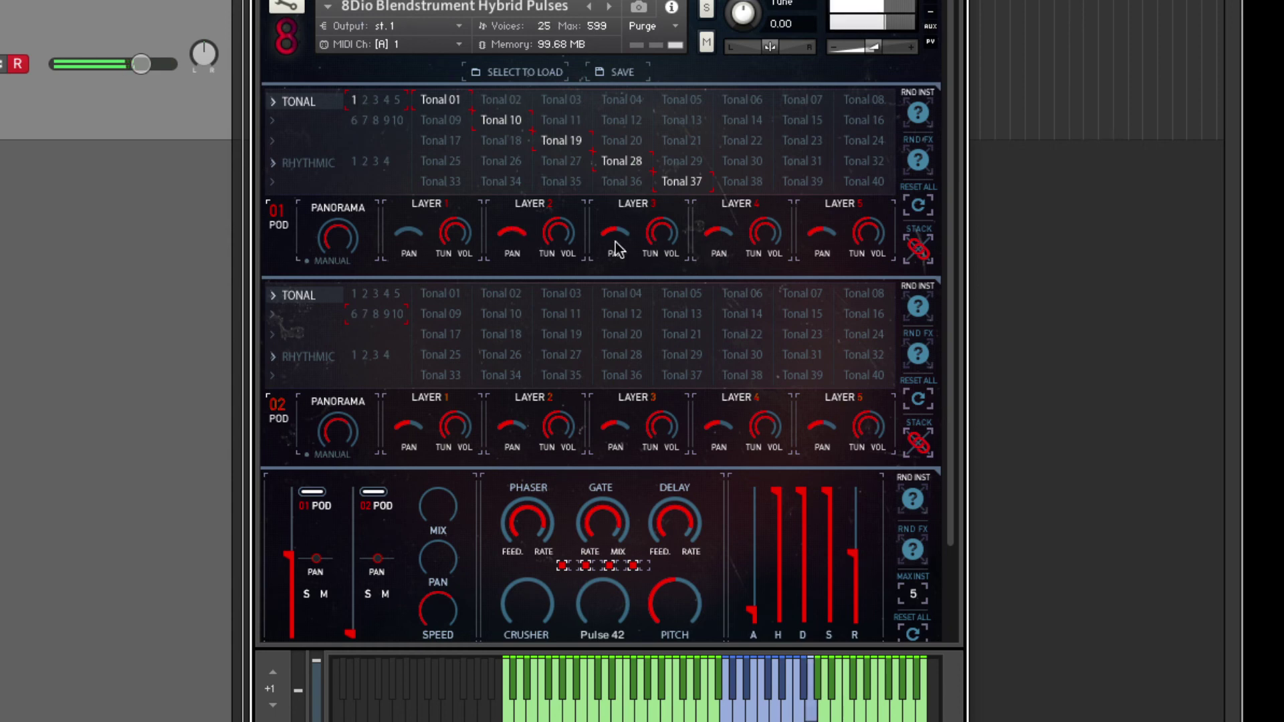
{"action": "left_click_drag", "start_coordinate": [614, 231], "coordinate": [615, 249]}
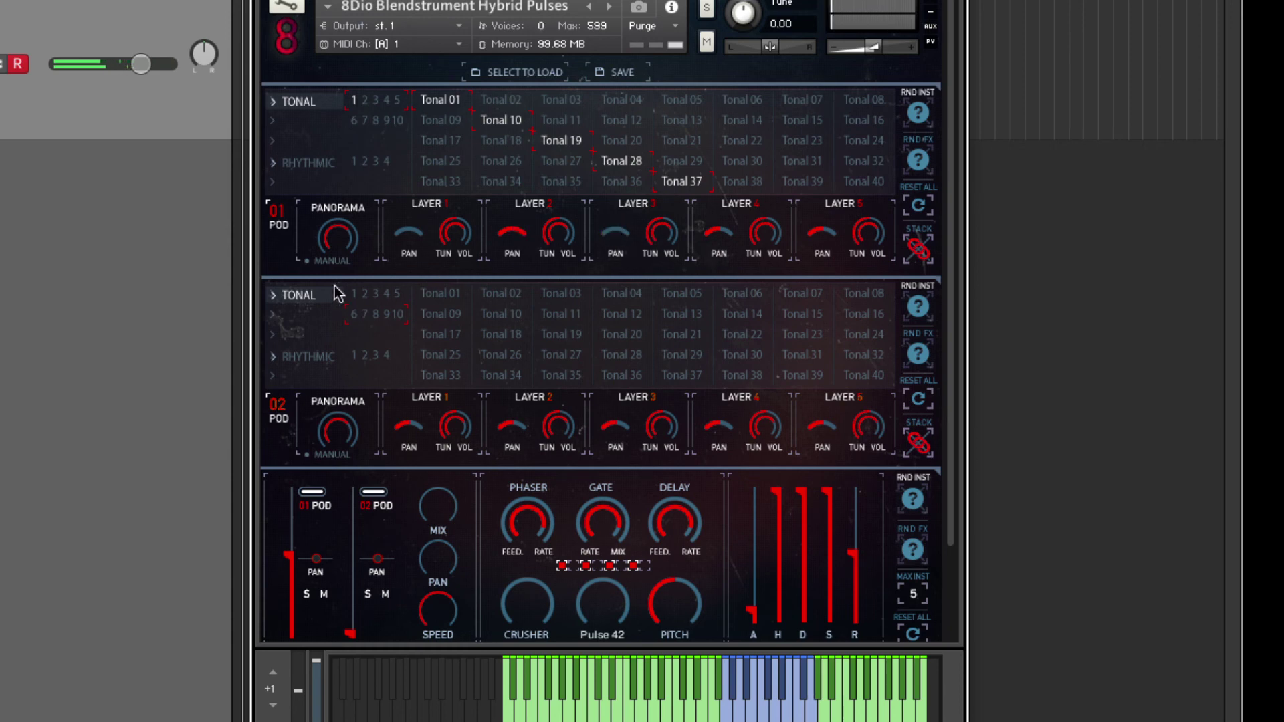
{"action": "left_click_drag", "start_coordinate": [736, 231], "coordinate": [722, 241]}
Raise Pod 02's volume to about Pod 01's level and stack Rhythm 01, 10, 19, 28 and 37 from rhythmic bank 1 in Pod 02
{"action": "left_click_drag", "start_coordinate": [355, 635], "coordinate": [354, 519]}
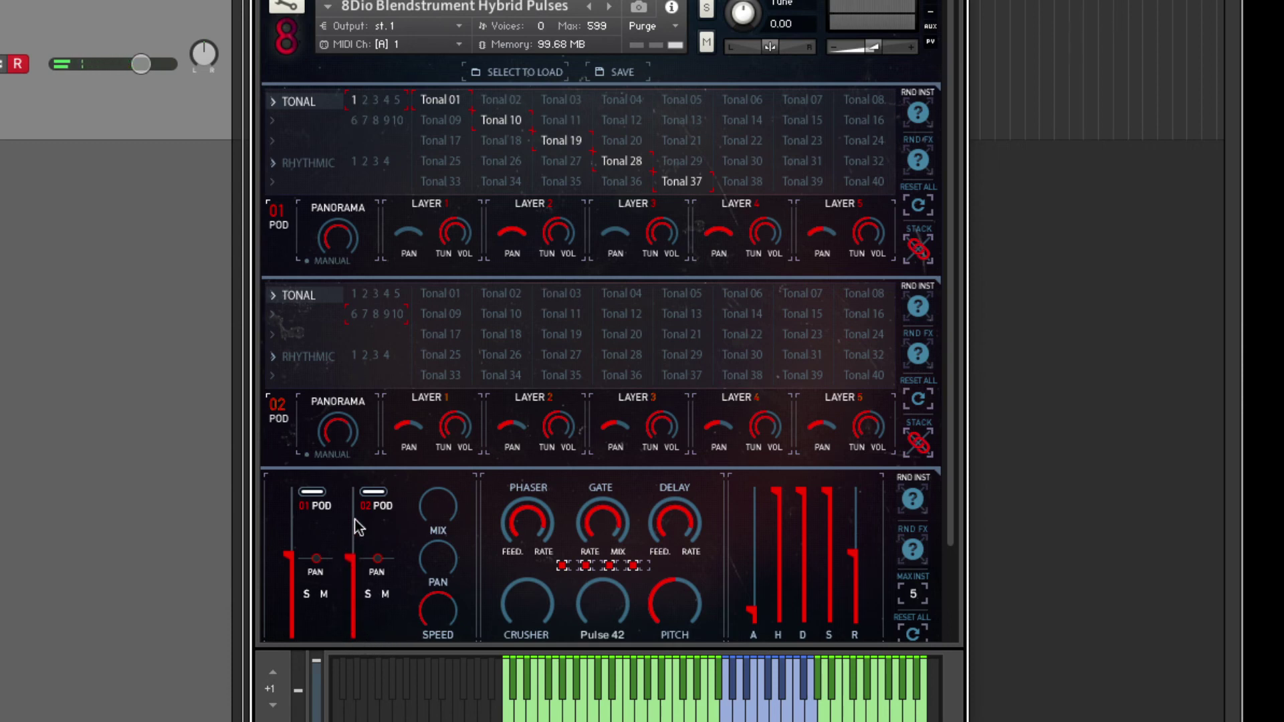
{"action": "left_click", "coordinate": [331, 357]}
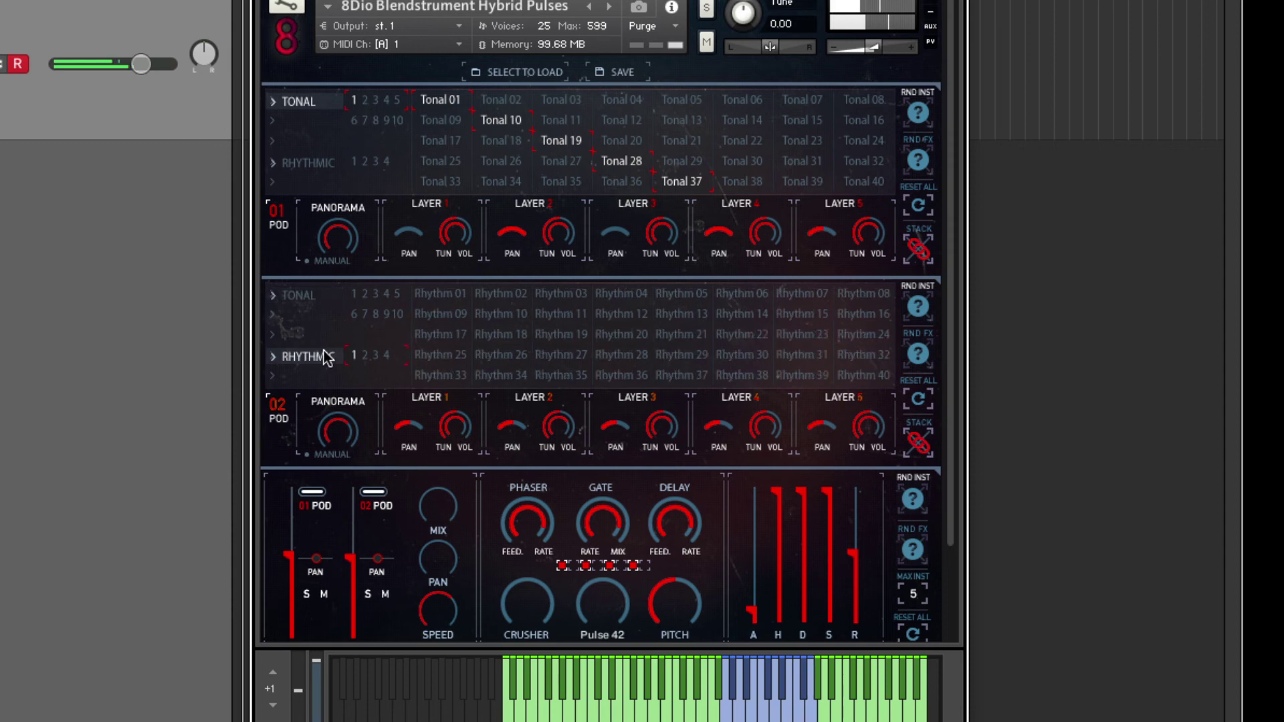
{"action": "left_click", "coordinate": [451, 295]}
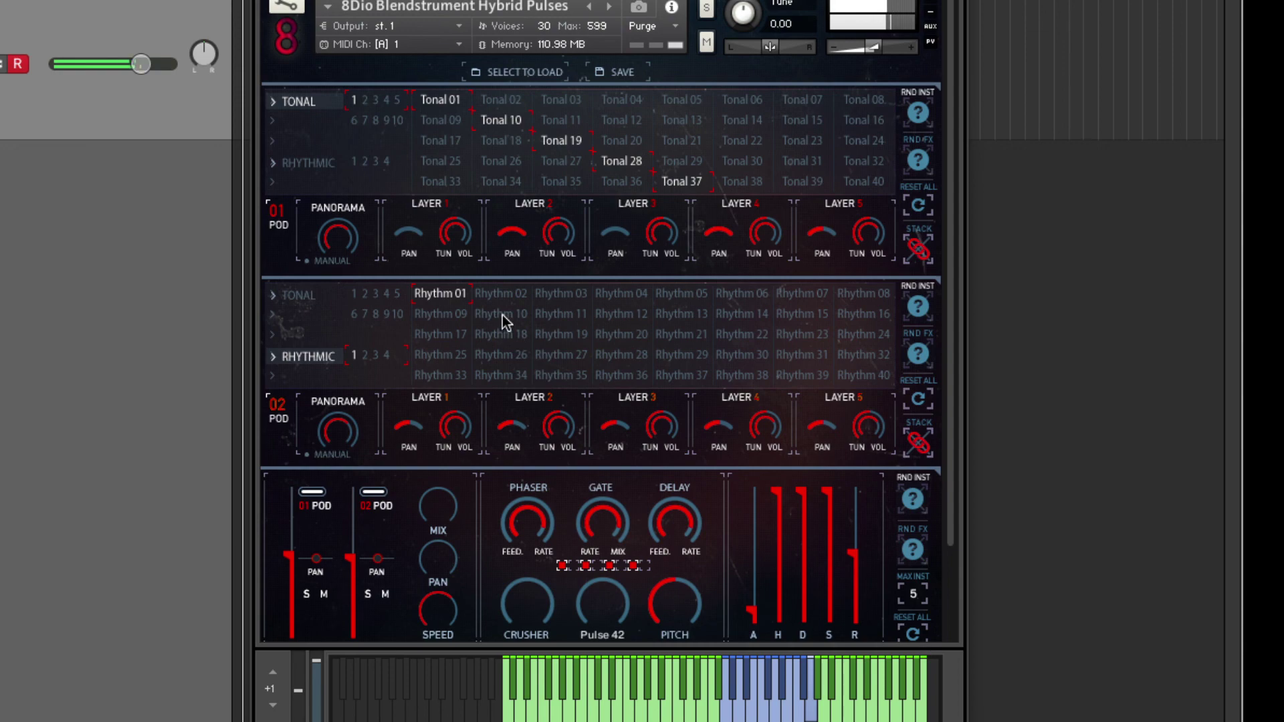
{"action": "left_click", "coordinate": [503, 315]}
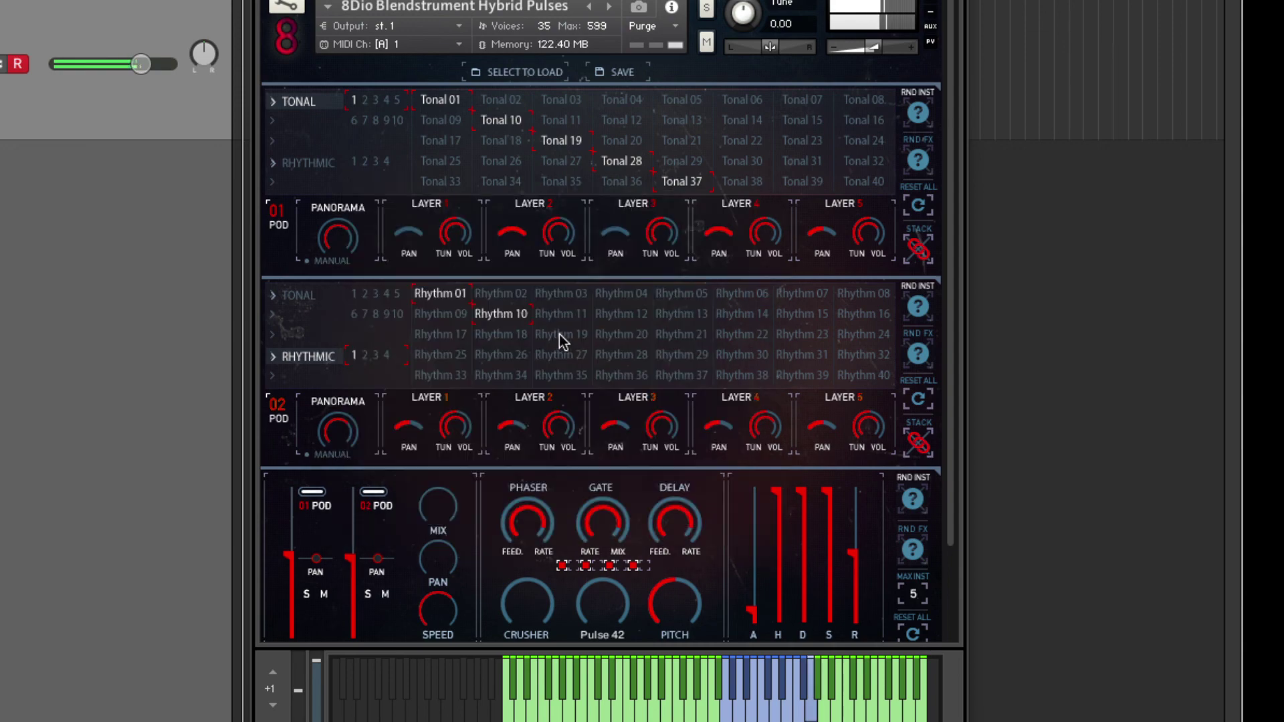
{"action": "left_click", "coordinate": [565, 337]}
{"action": "left_click", "coordinate": [629, 357]}
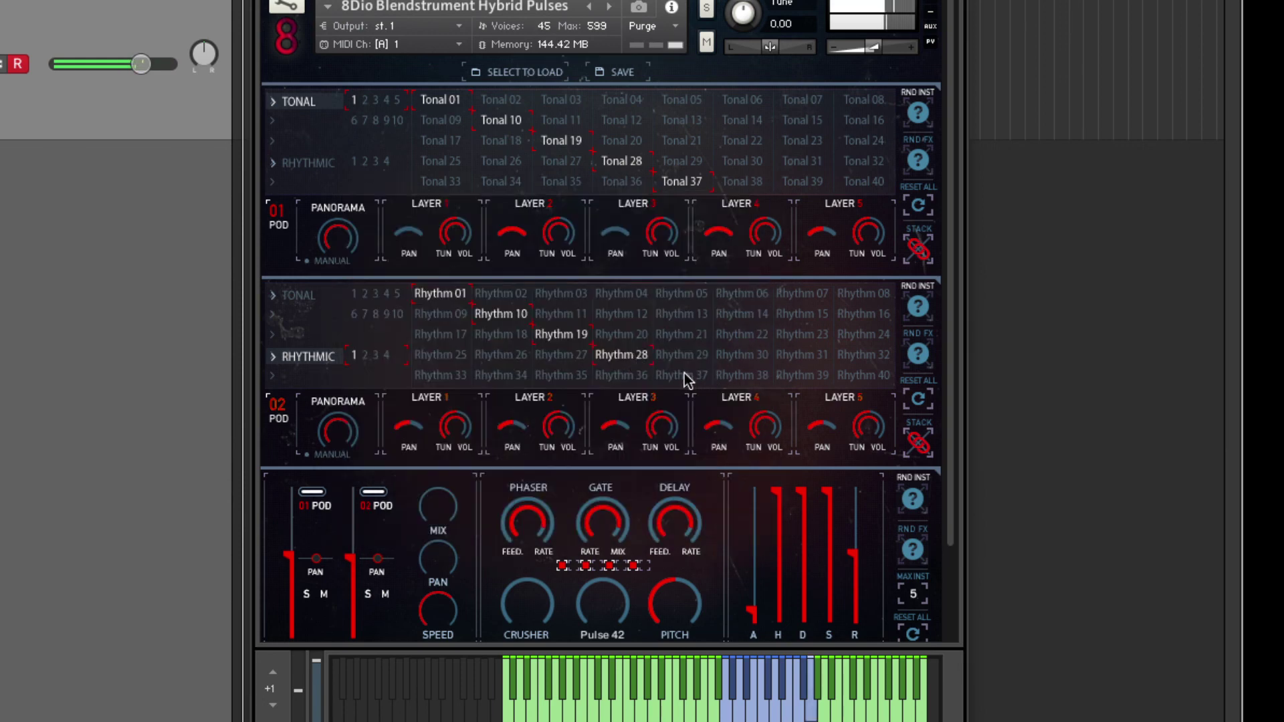
{"action": "left_click", "coordinate": [687, 378]}
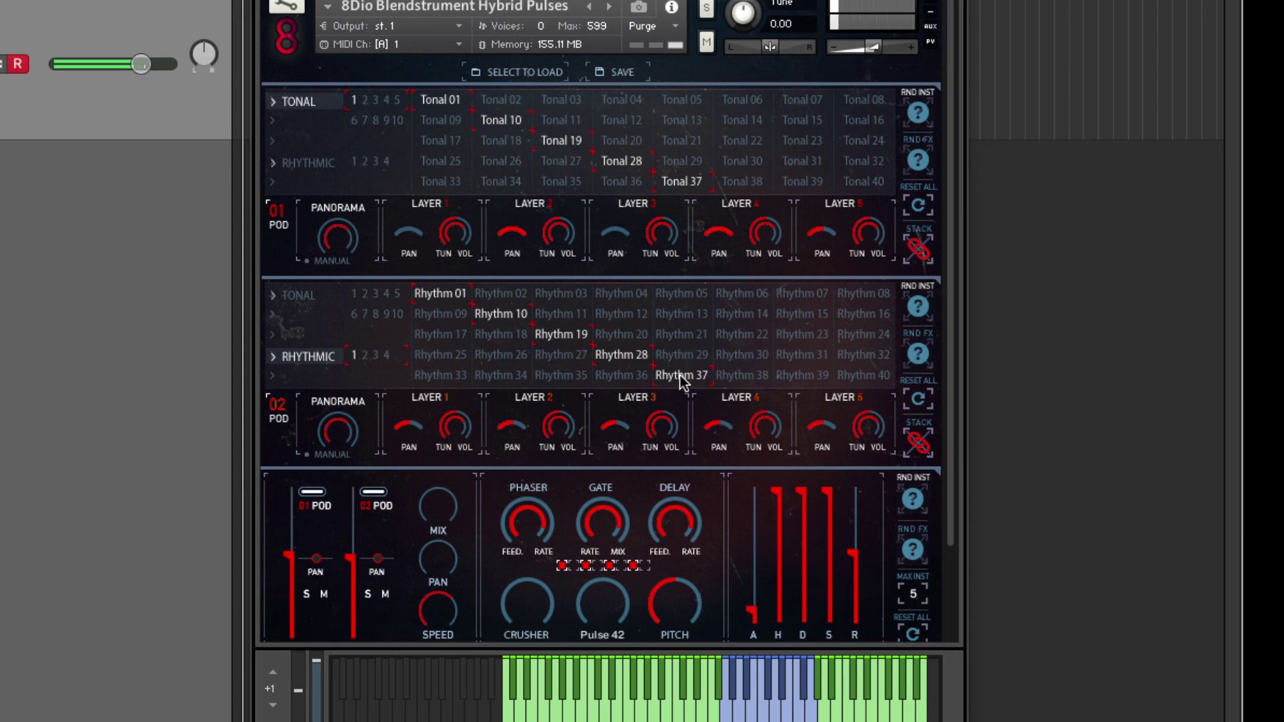
Randomize Pod 02's effects and instruments, and randomize Pod 01's instruments
{"action": "left_click", "coordinate": [916, 366]}
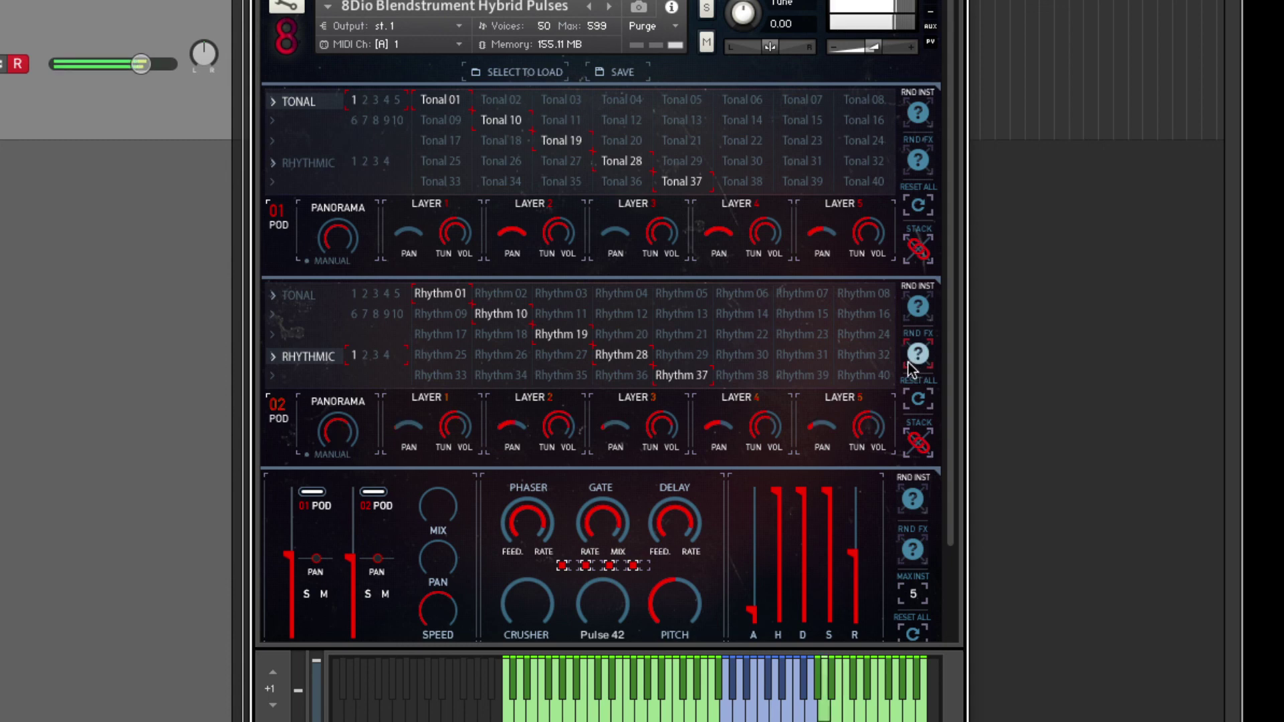
{"action": "left_click", "coordinate": [918, 307]}
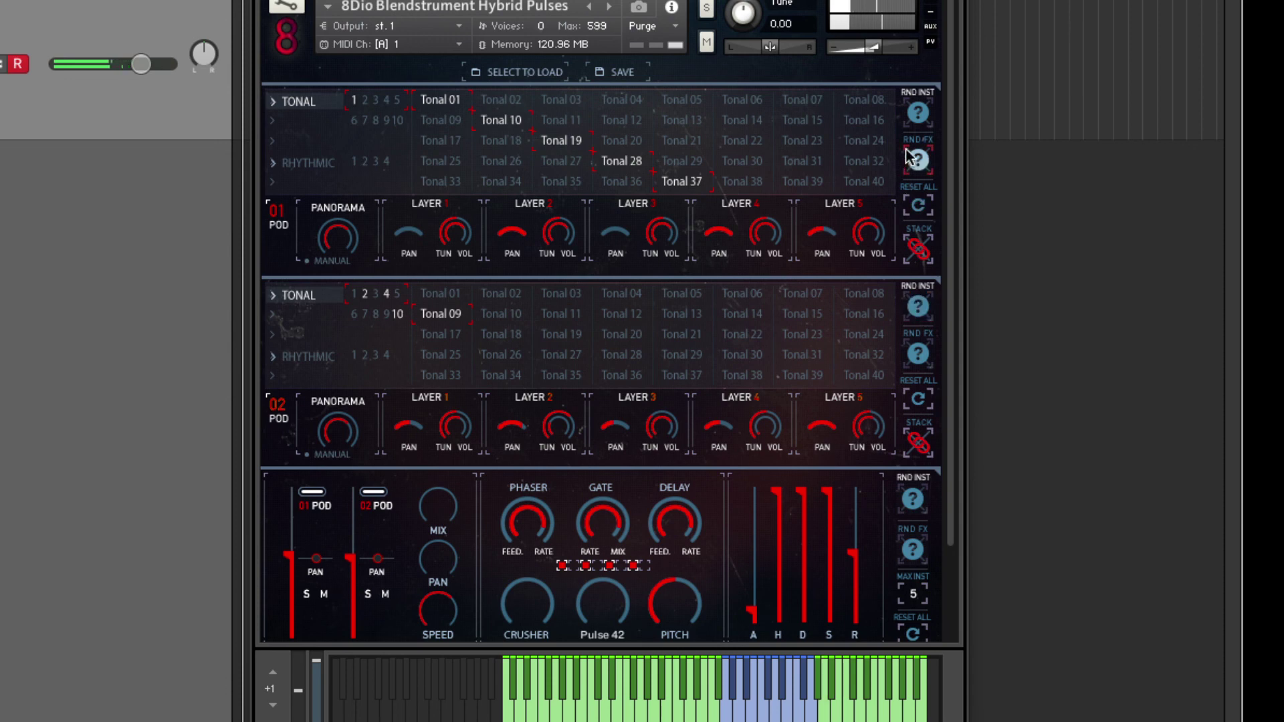
{"action": "left_click", "coordinate": [918, 112]}
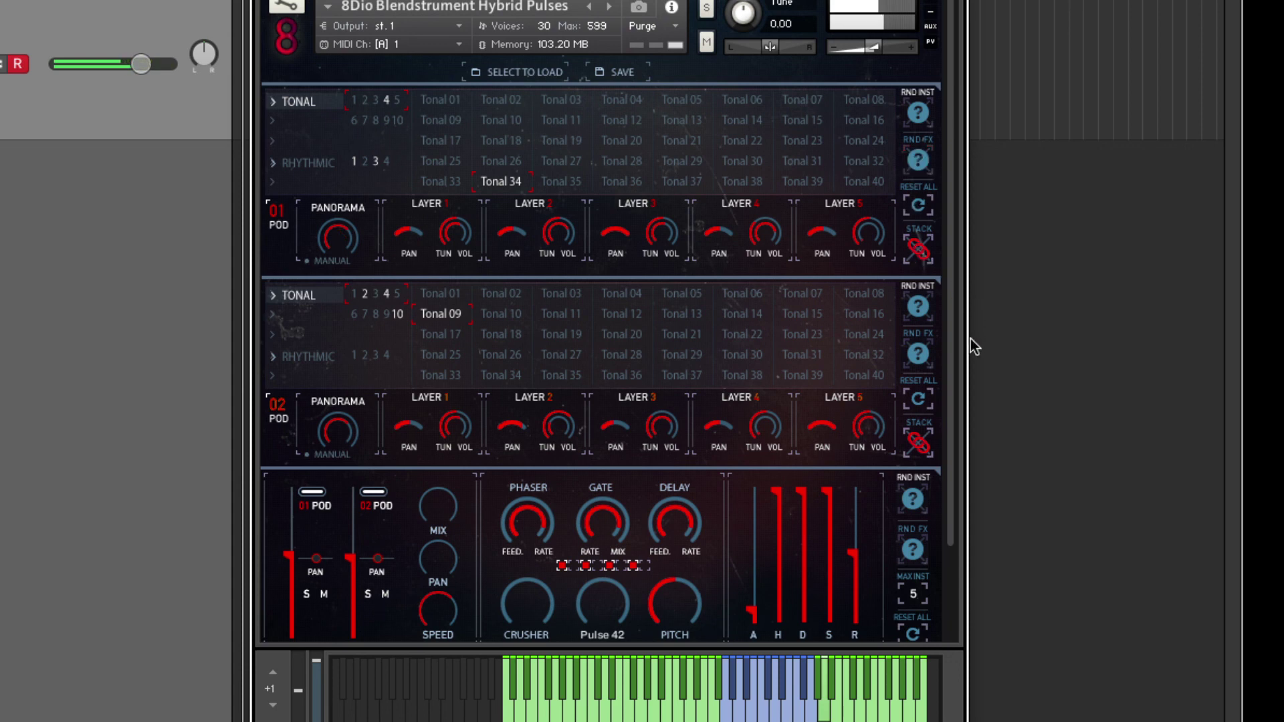
Randomize the instruments of both pods at once from the master section
{"action": "left_click", "coordinate": [919, 251]}
{"action": "left_click", "coordinate": [912, 499]}
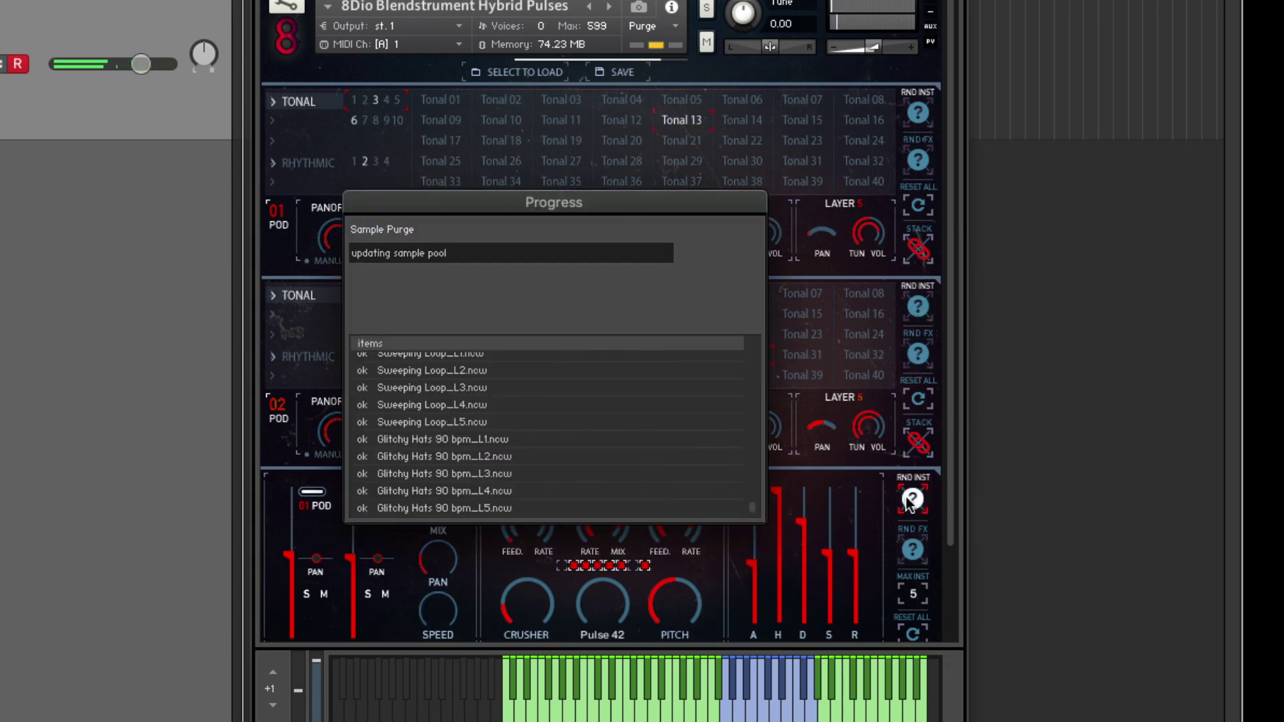